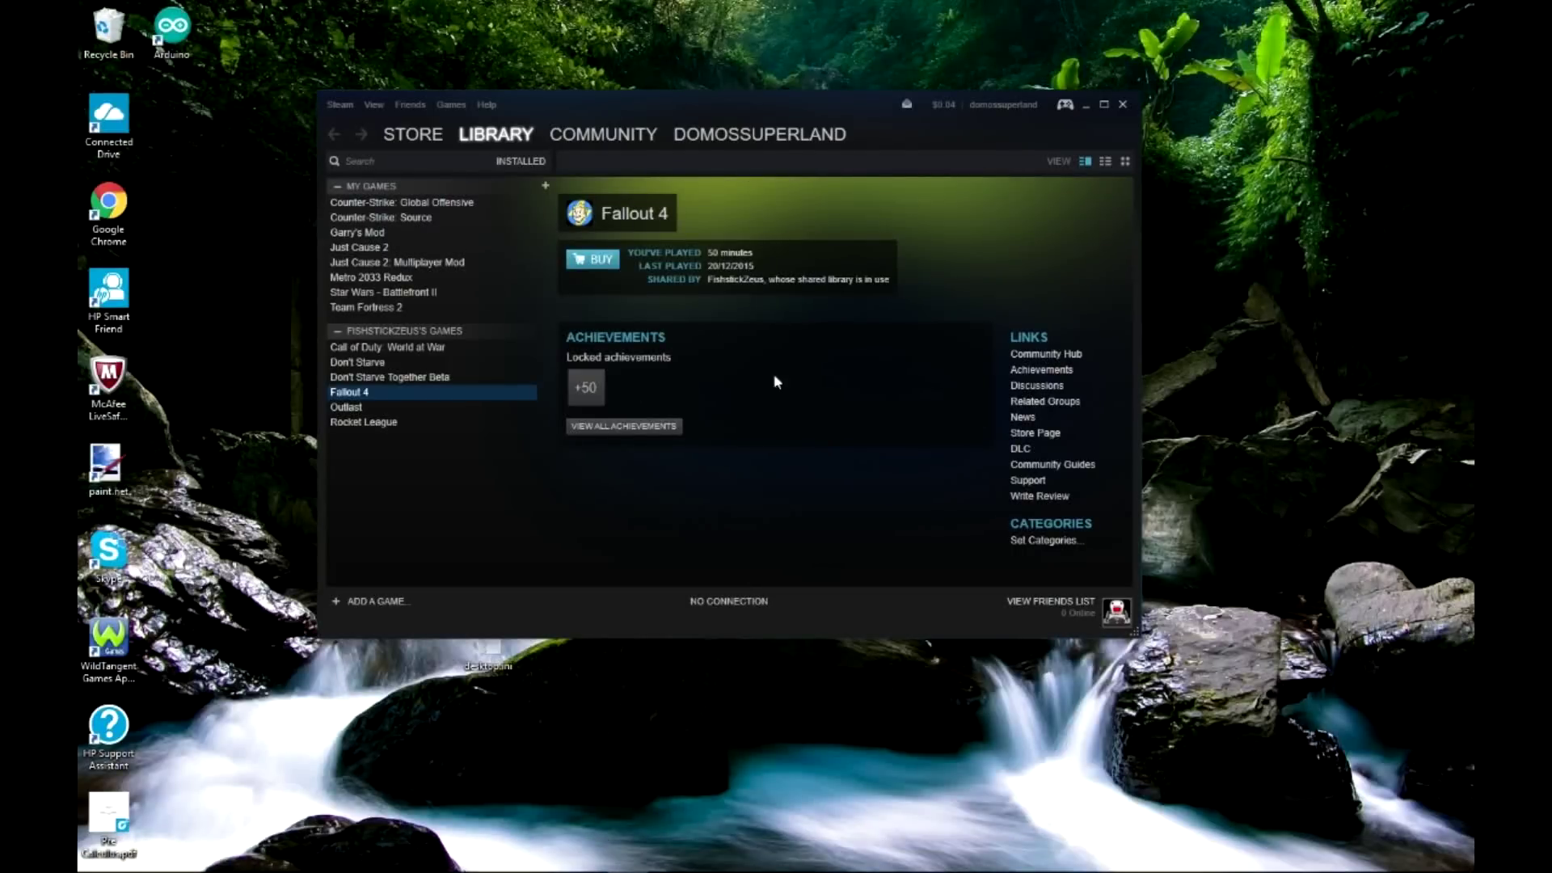
# - Attempt to buy Fallout 4, then return to the library after Error Code -105
pyautogui.click(566, 259)
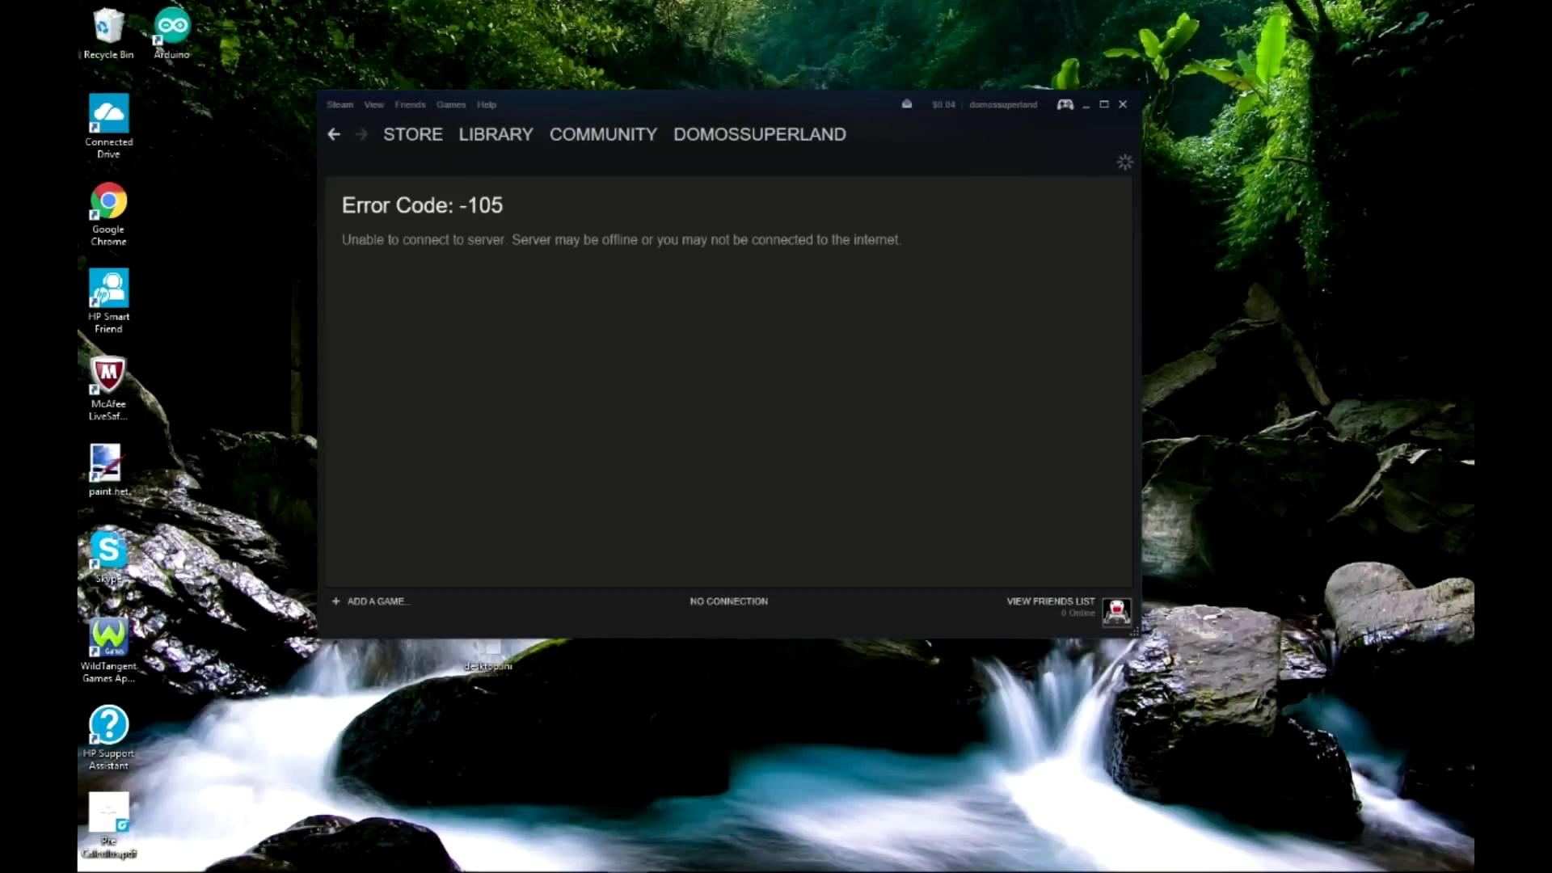
pyautogui.click(480, 139)
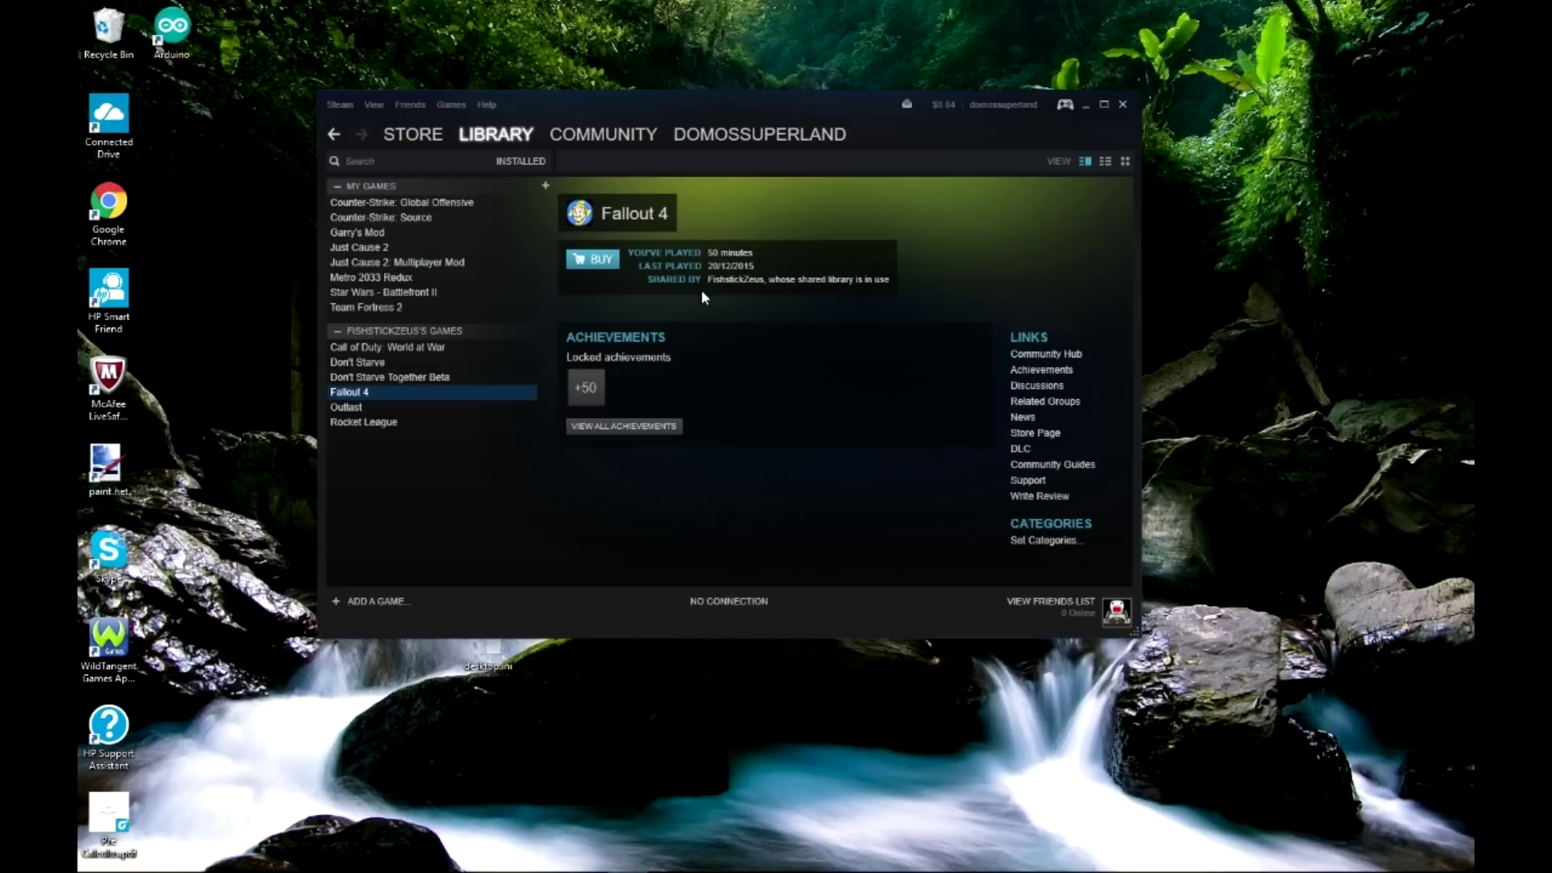
# - Open File Explorer, pick an option from Steam's menu, then show Explorer's top-level location list
pyautogui.moveTo(153, 867)
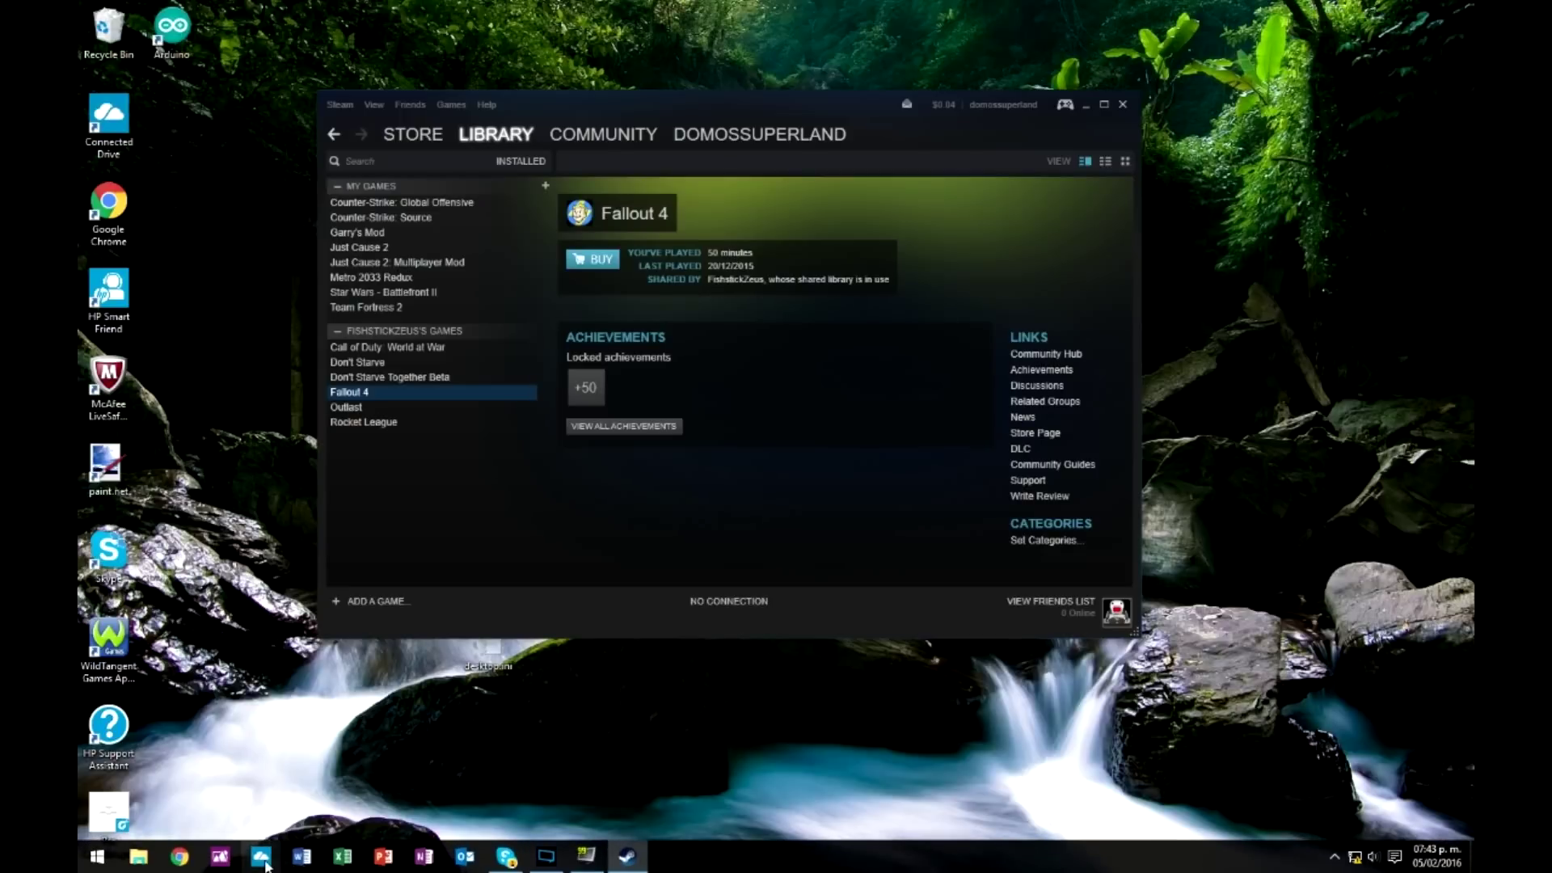
pyautogui.click(152, 865)
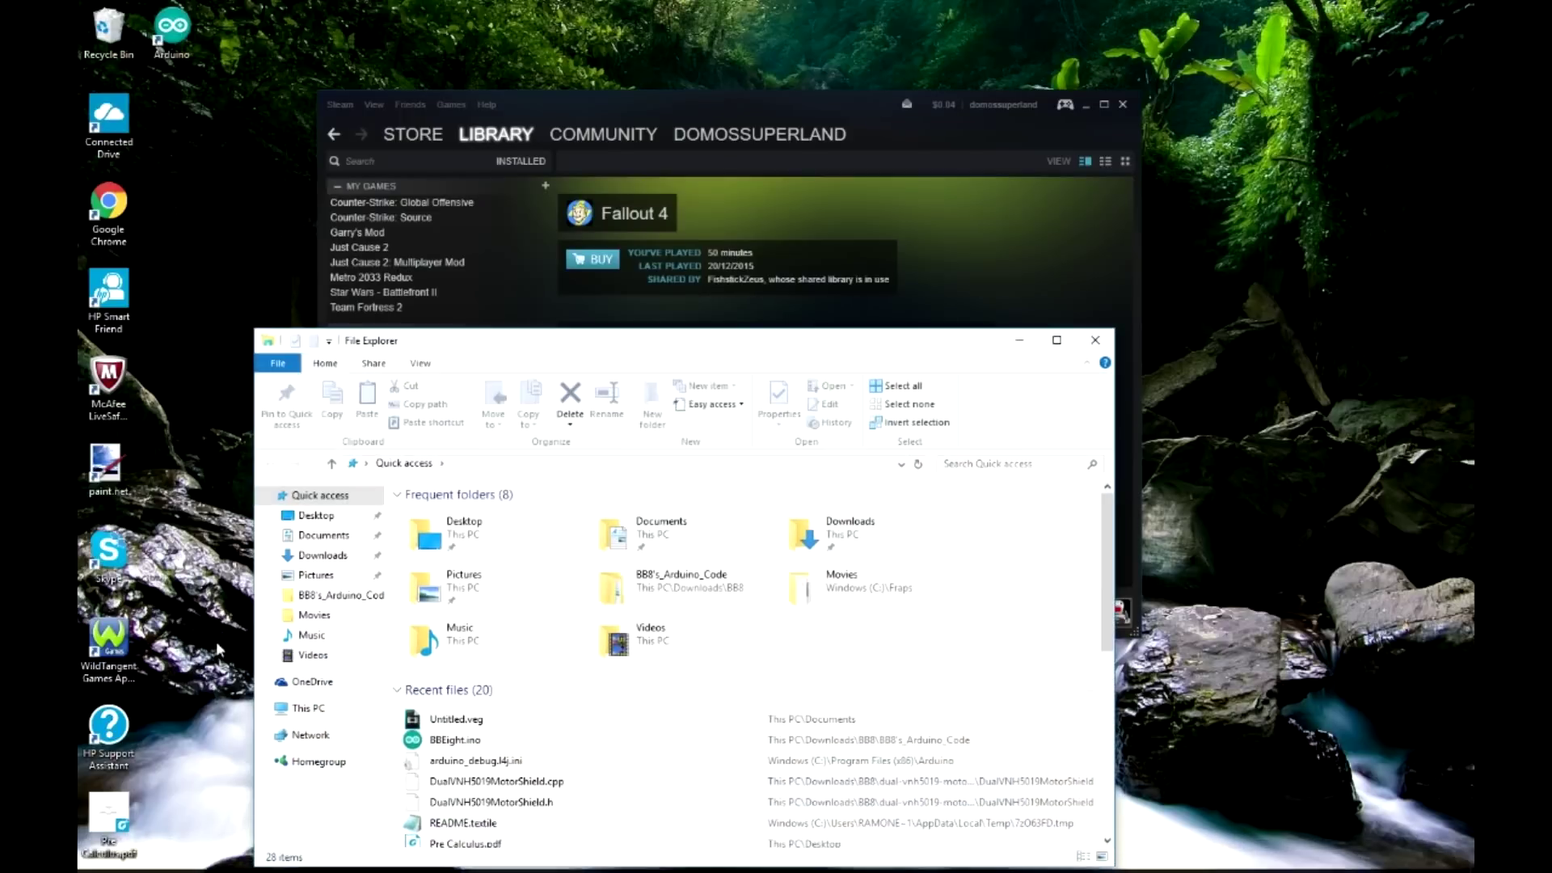
pyautogui.click(340, 106)
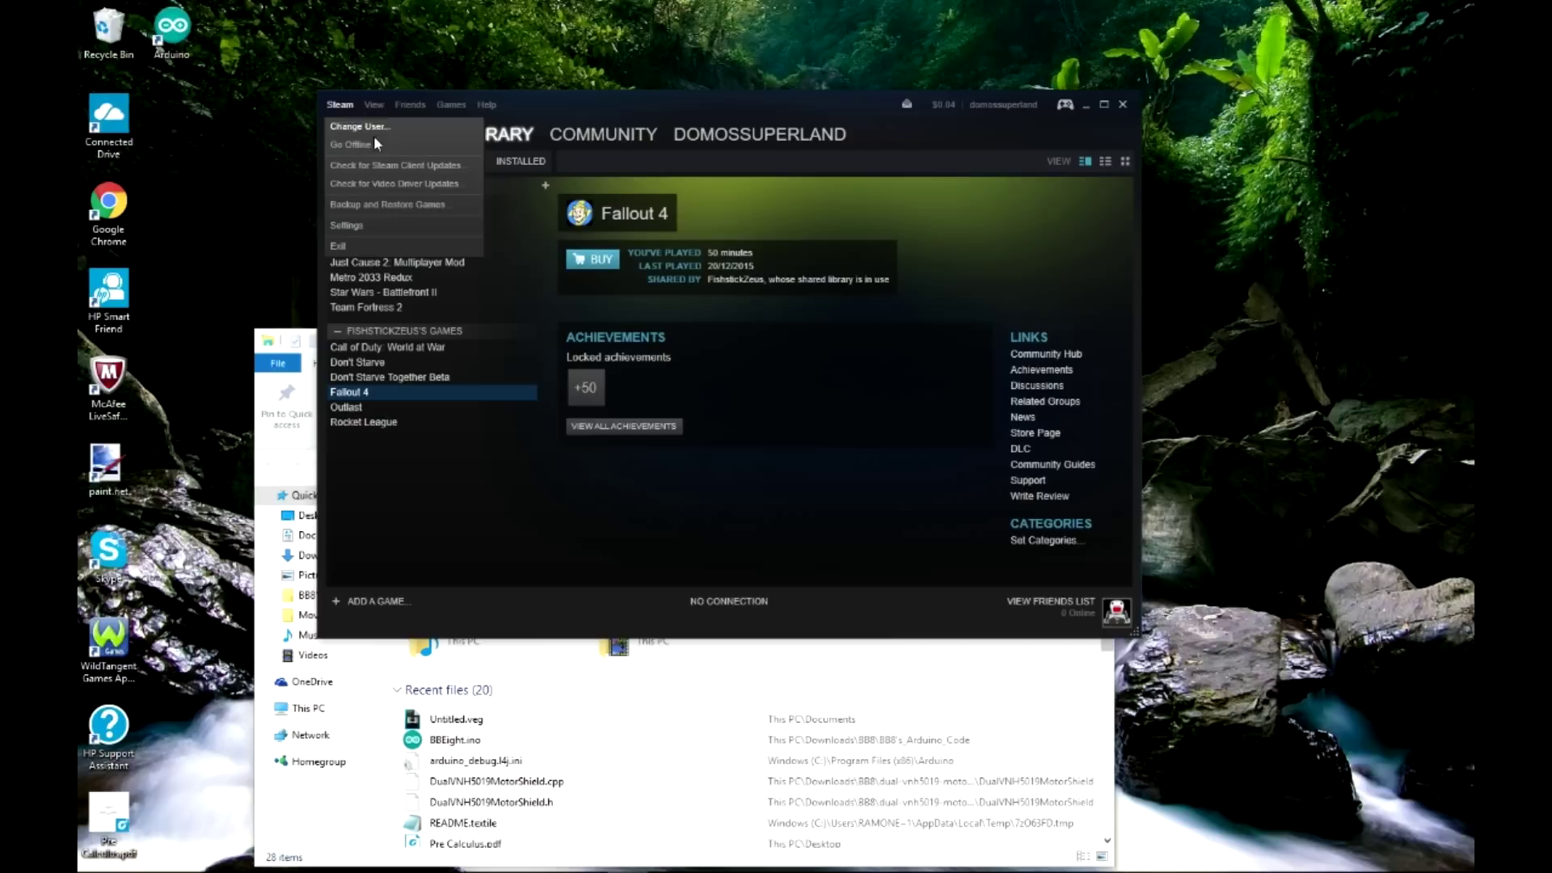
pyautogui.click(375, 226)
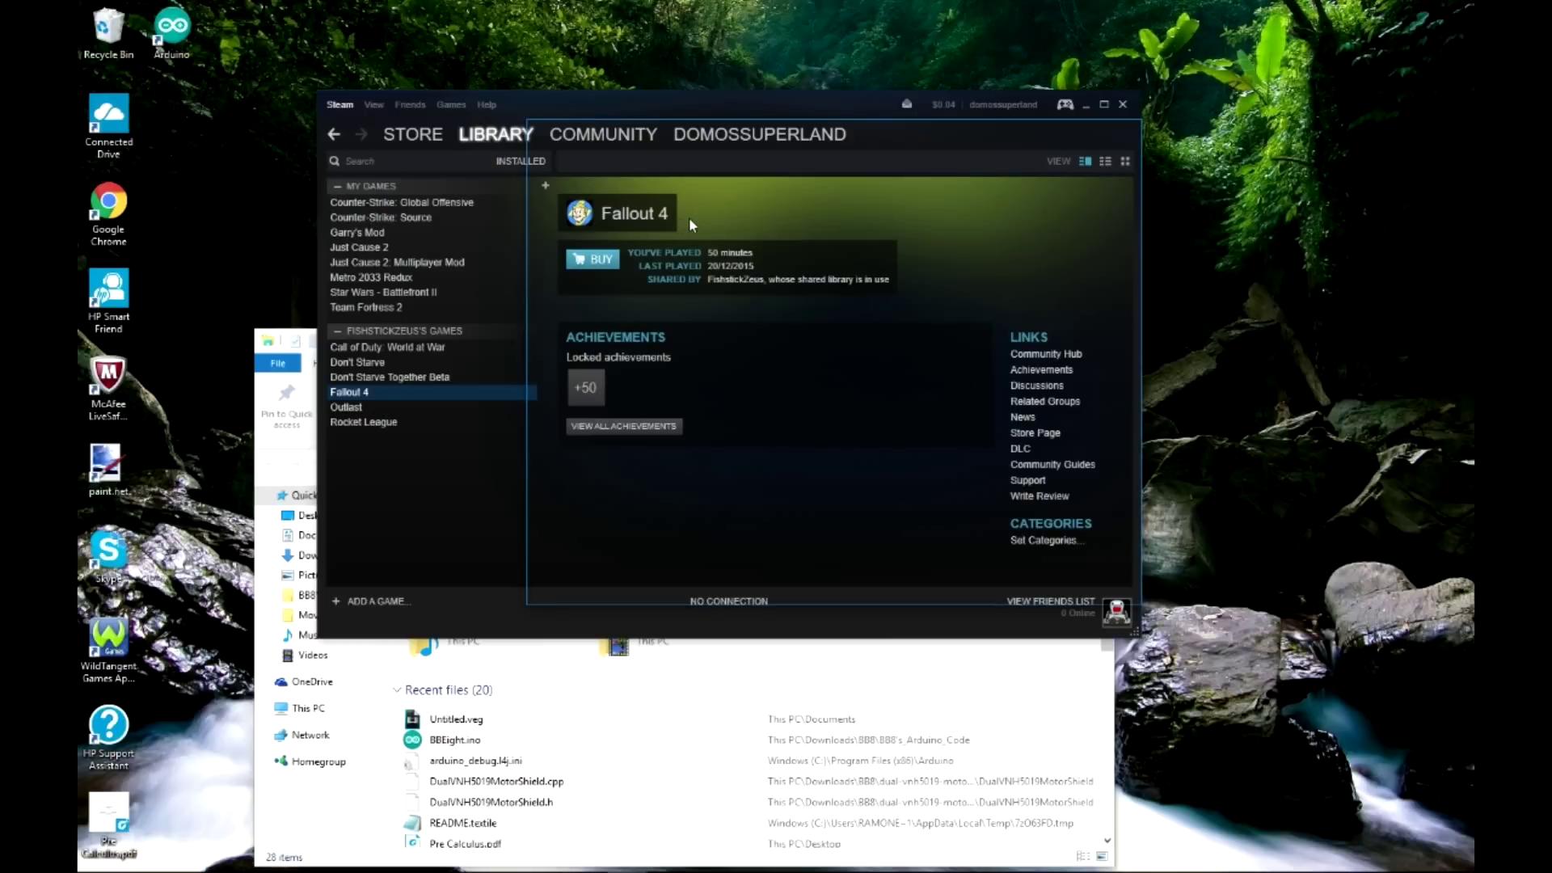
pyautogui.click(457, 671)
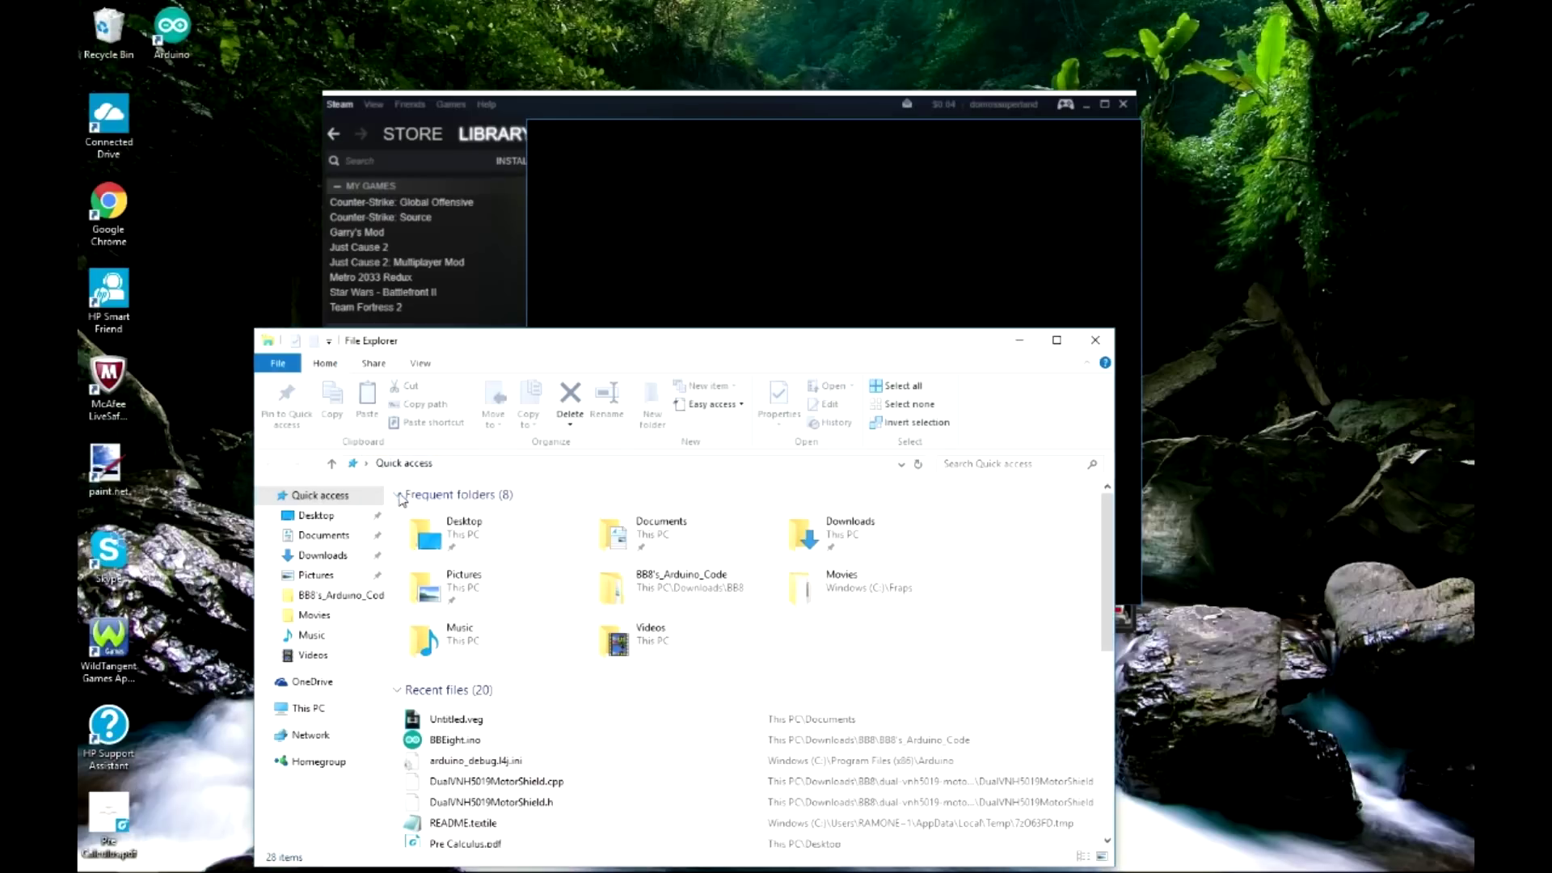
pyautogui.click(366, 464)
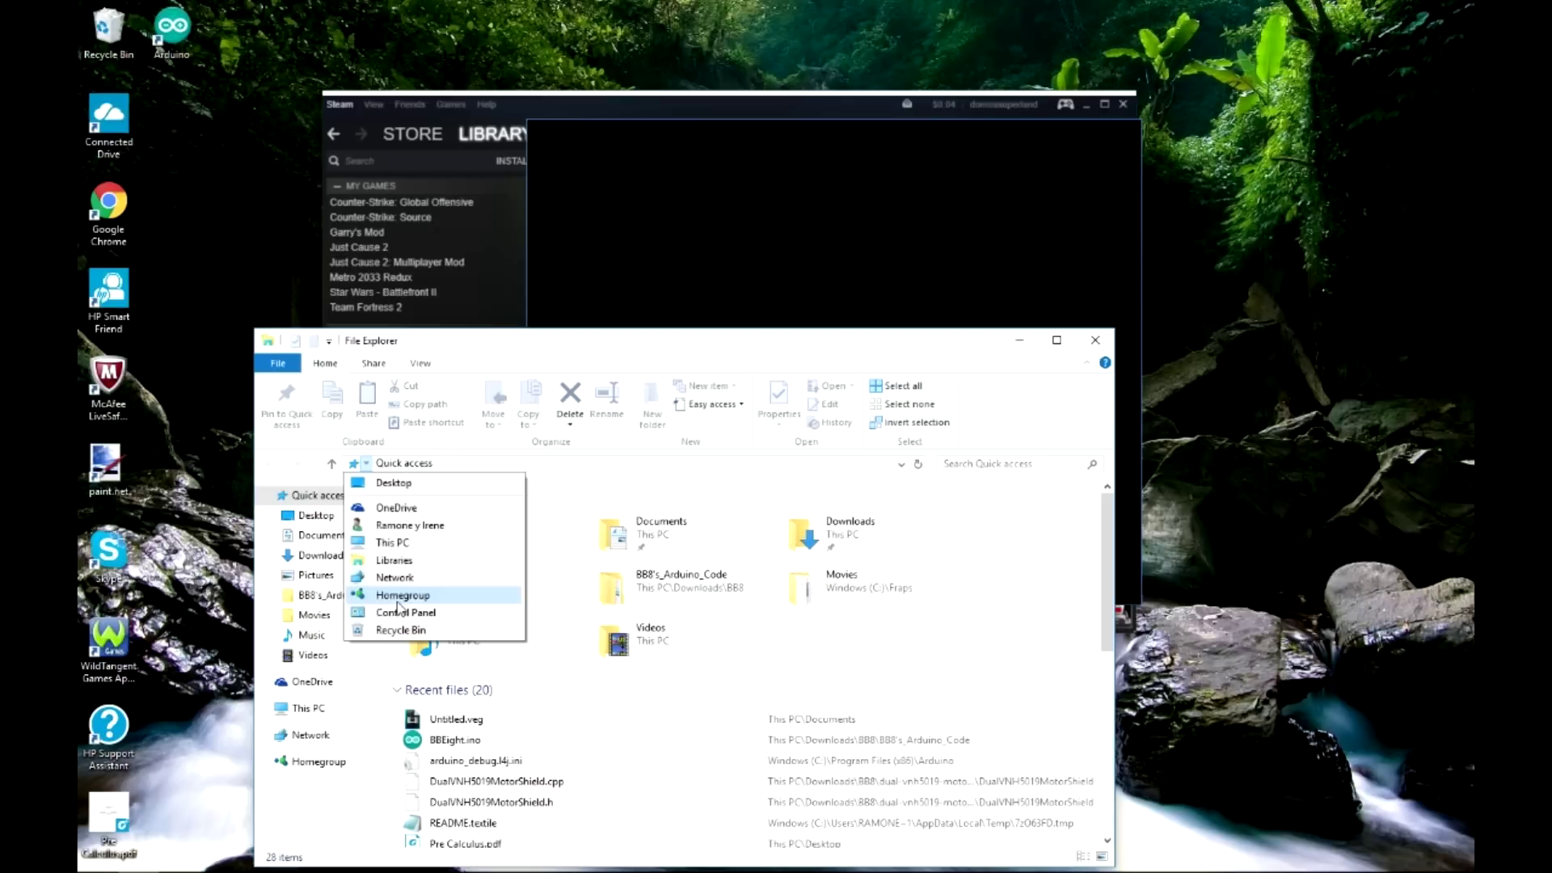
# - Go from Control Panel through Network and Sharing Center to the network adapter list
pyautogui.press('Escape')
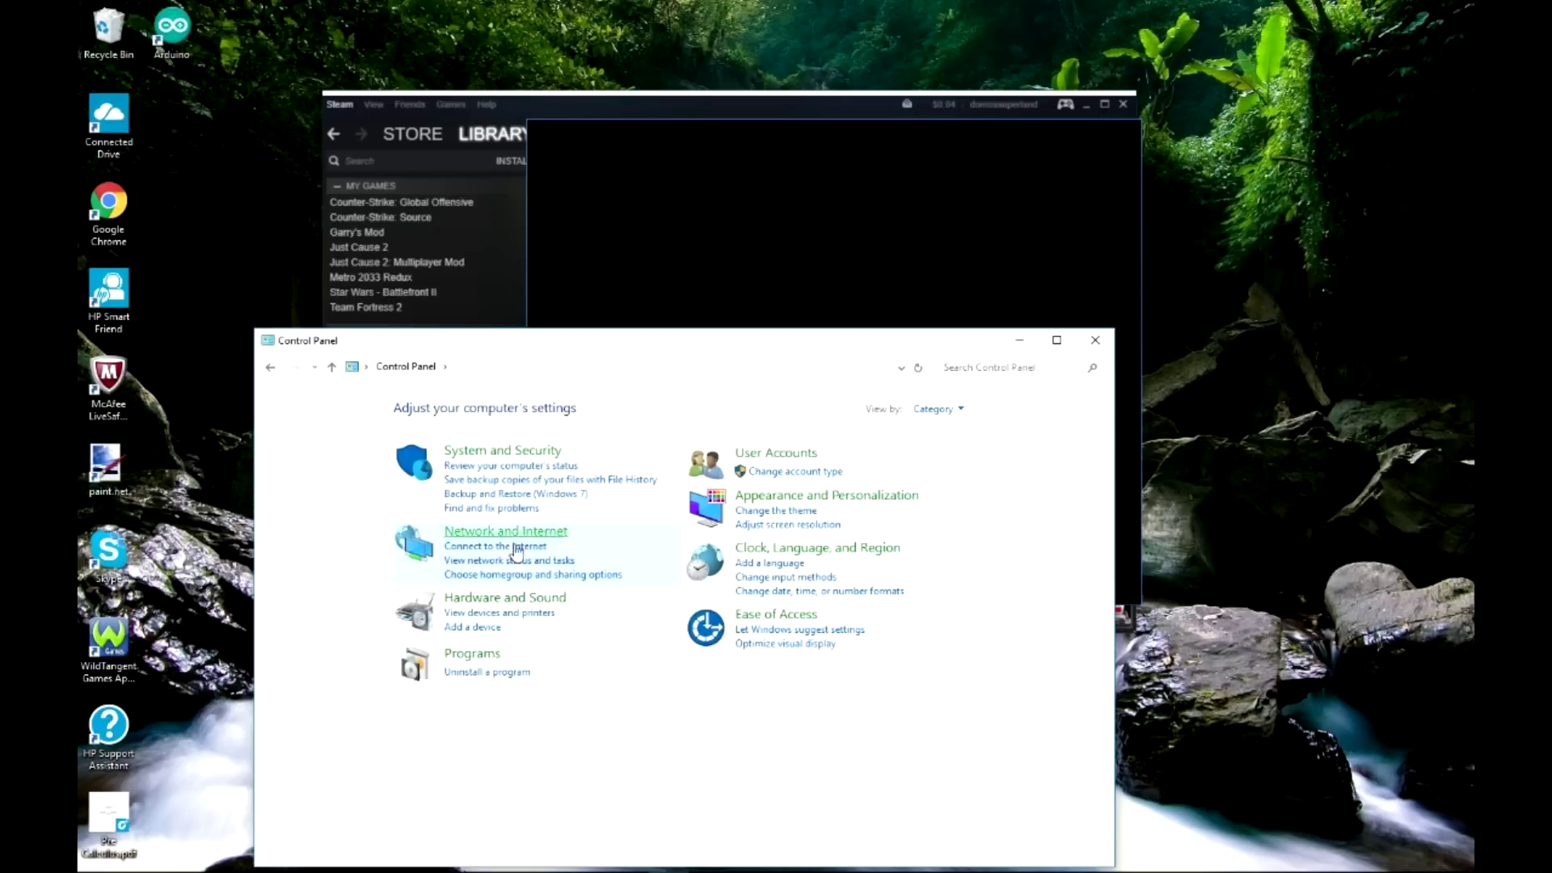
pyautogui.click(523, 534)
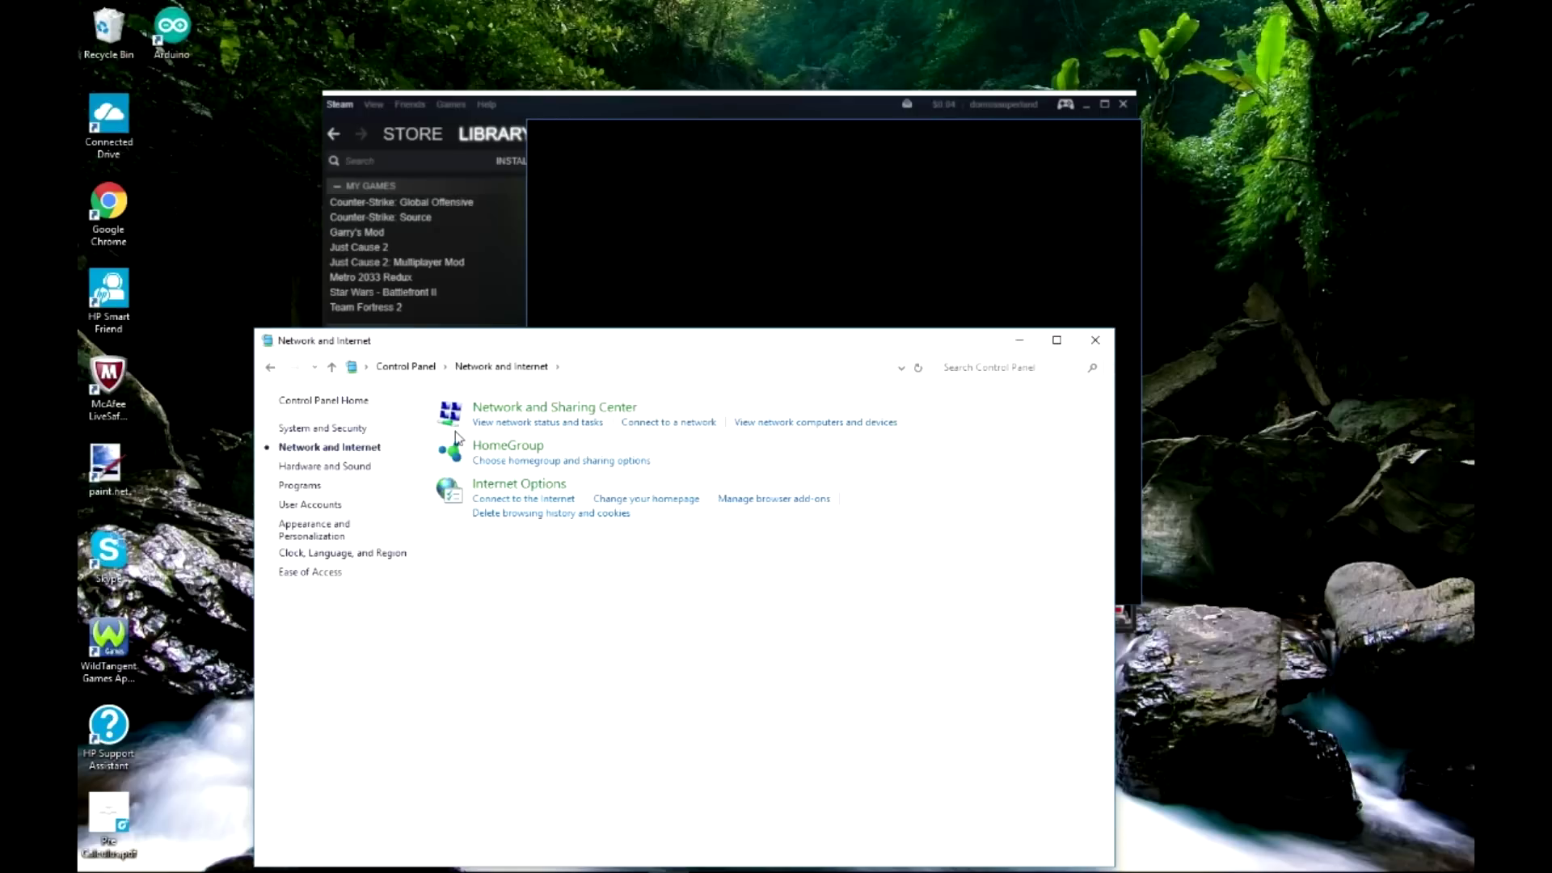
pyautogui.click(530, 408)
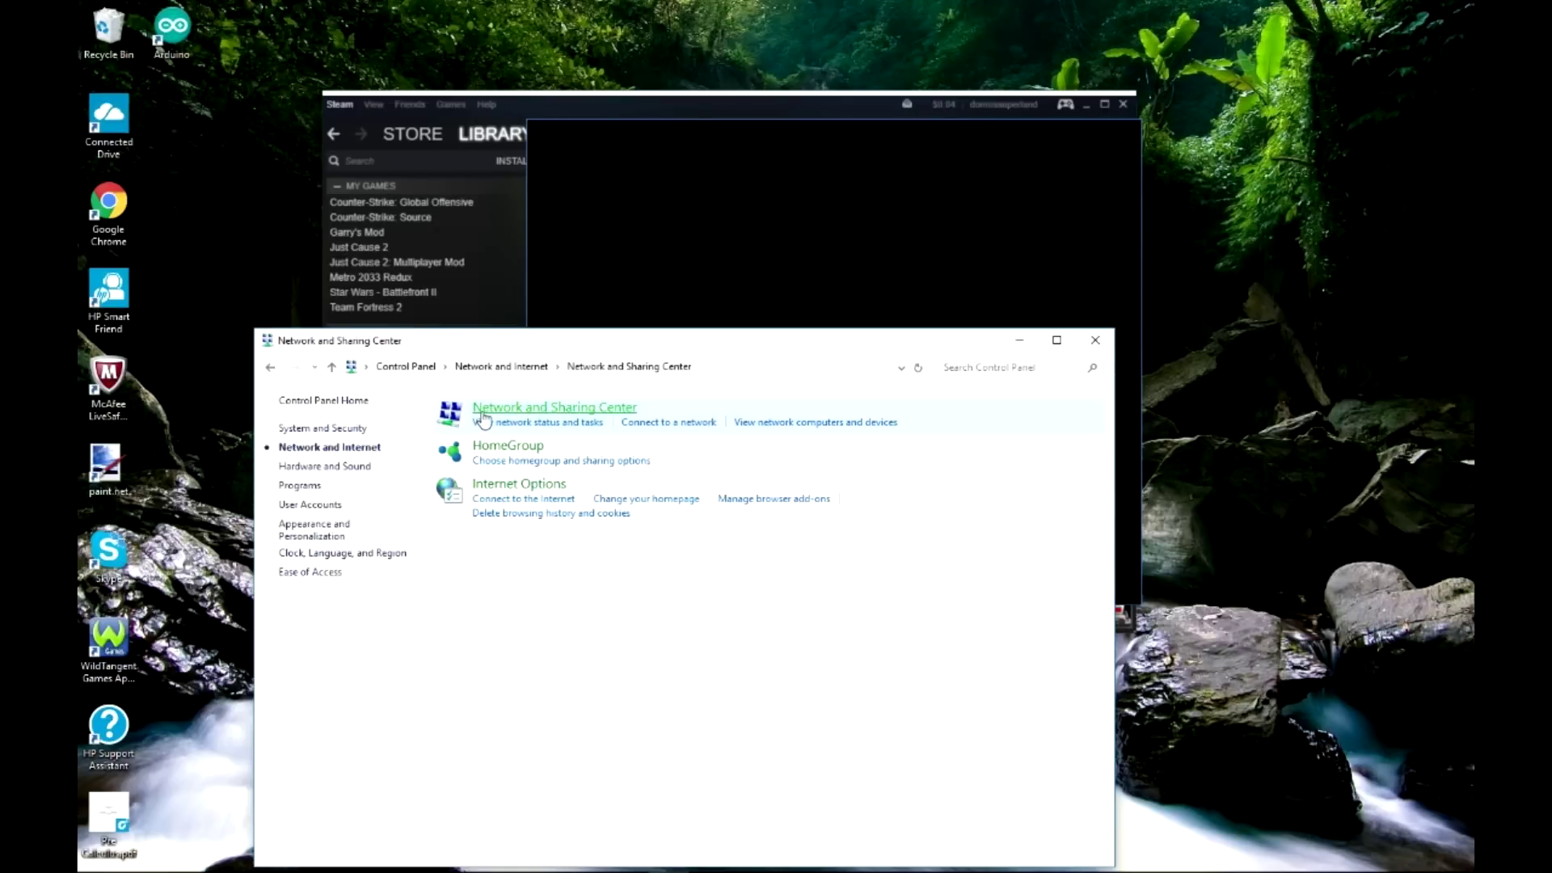
pyautogui.click(368, 433)
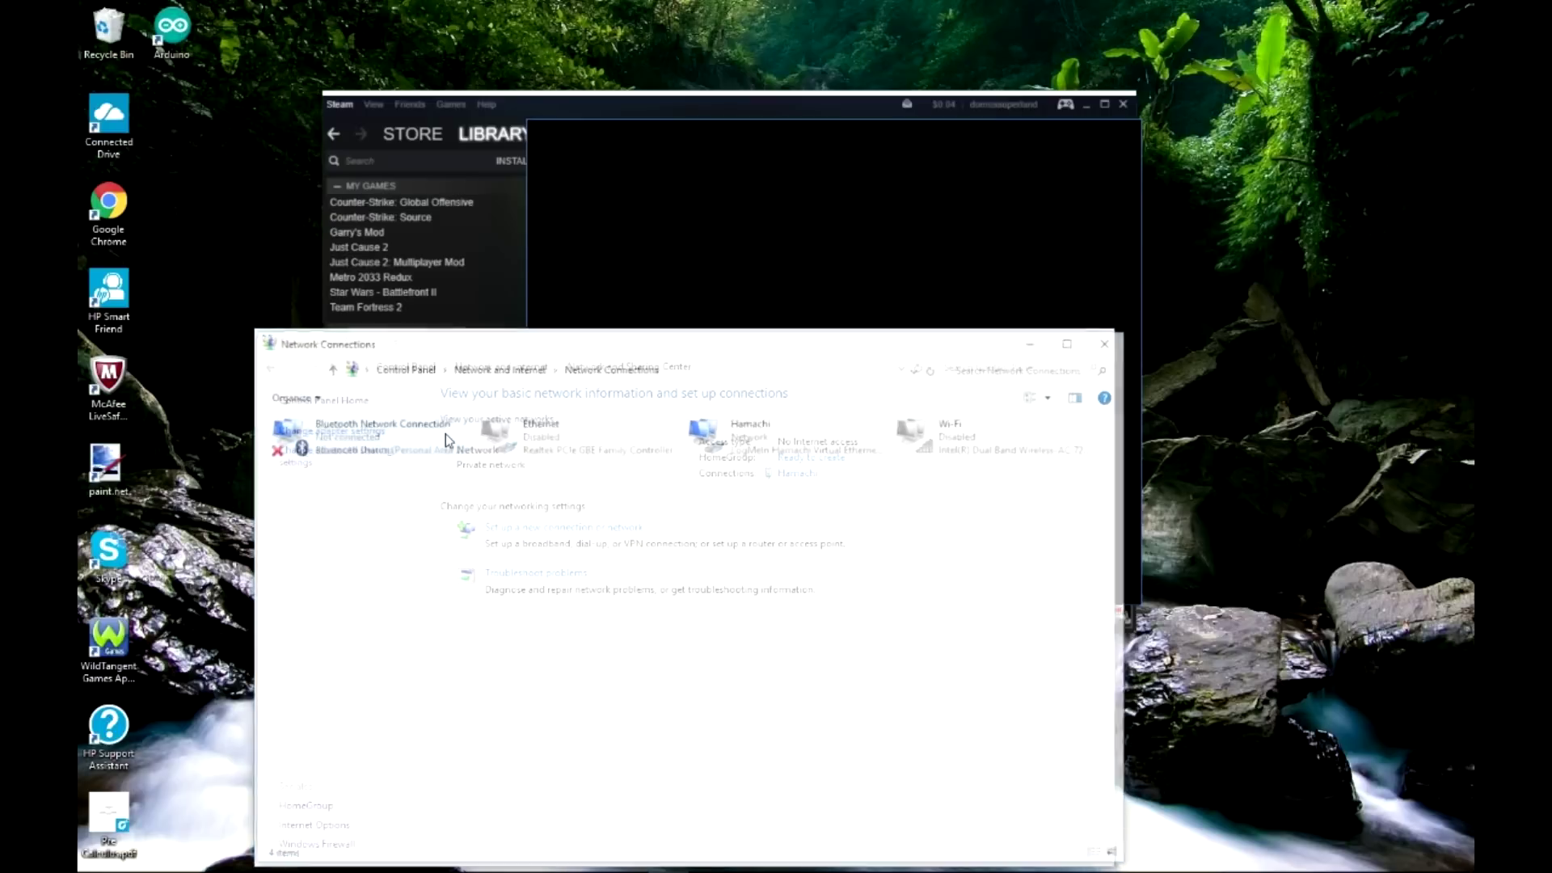
# - Enable the Ethernet adapter and force-close the frozen Steam client
pyautogui.rightClick(549, 417)
pyautogui.click(567, 427)
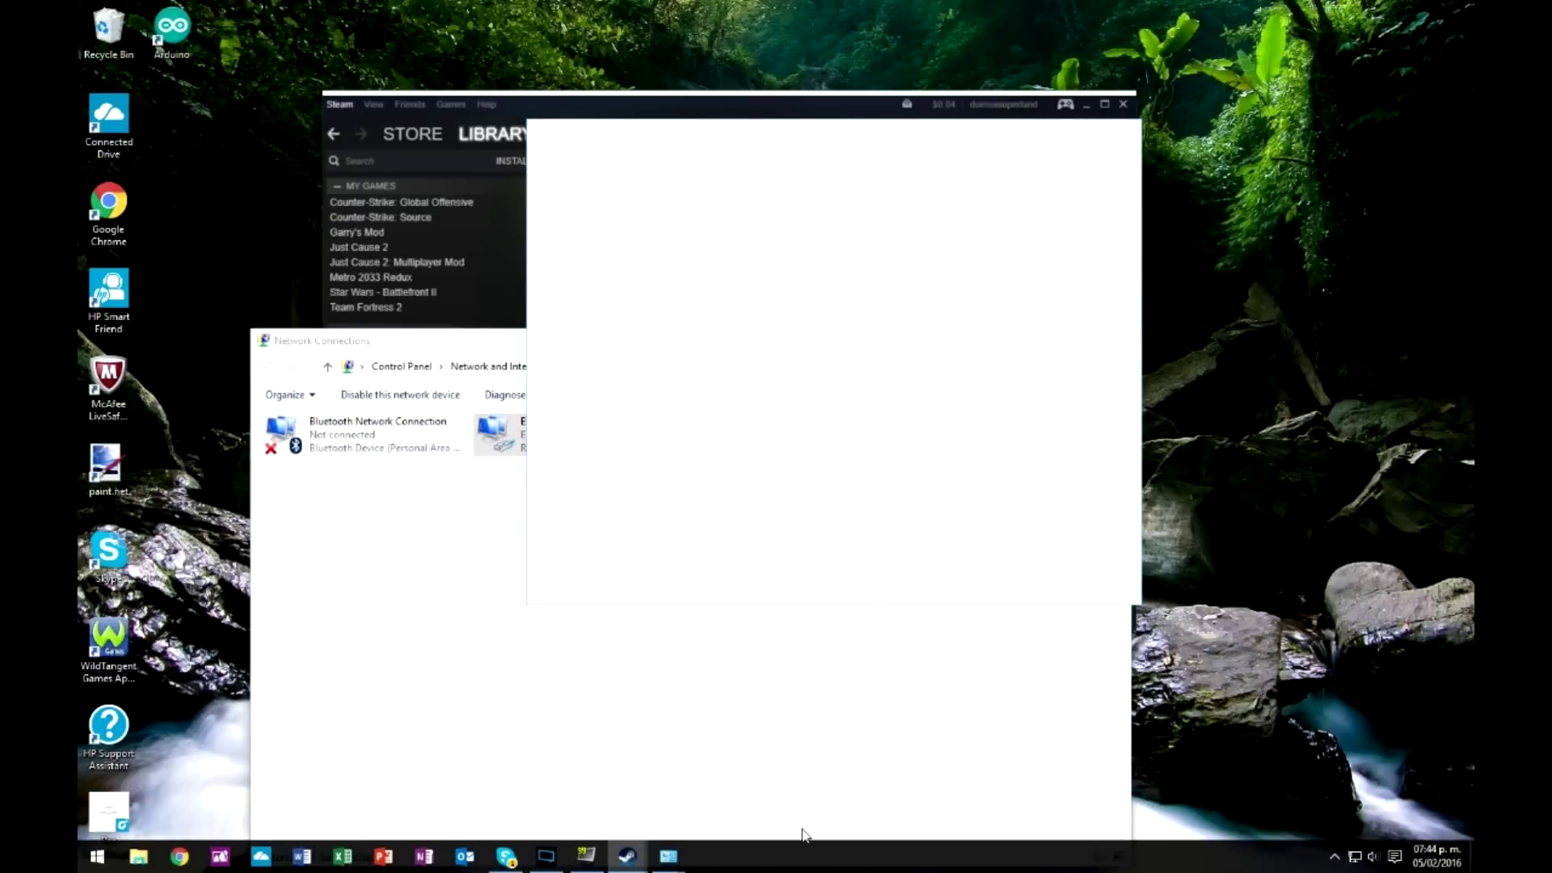
pyautogui.click(629, 856)
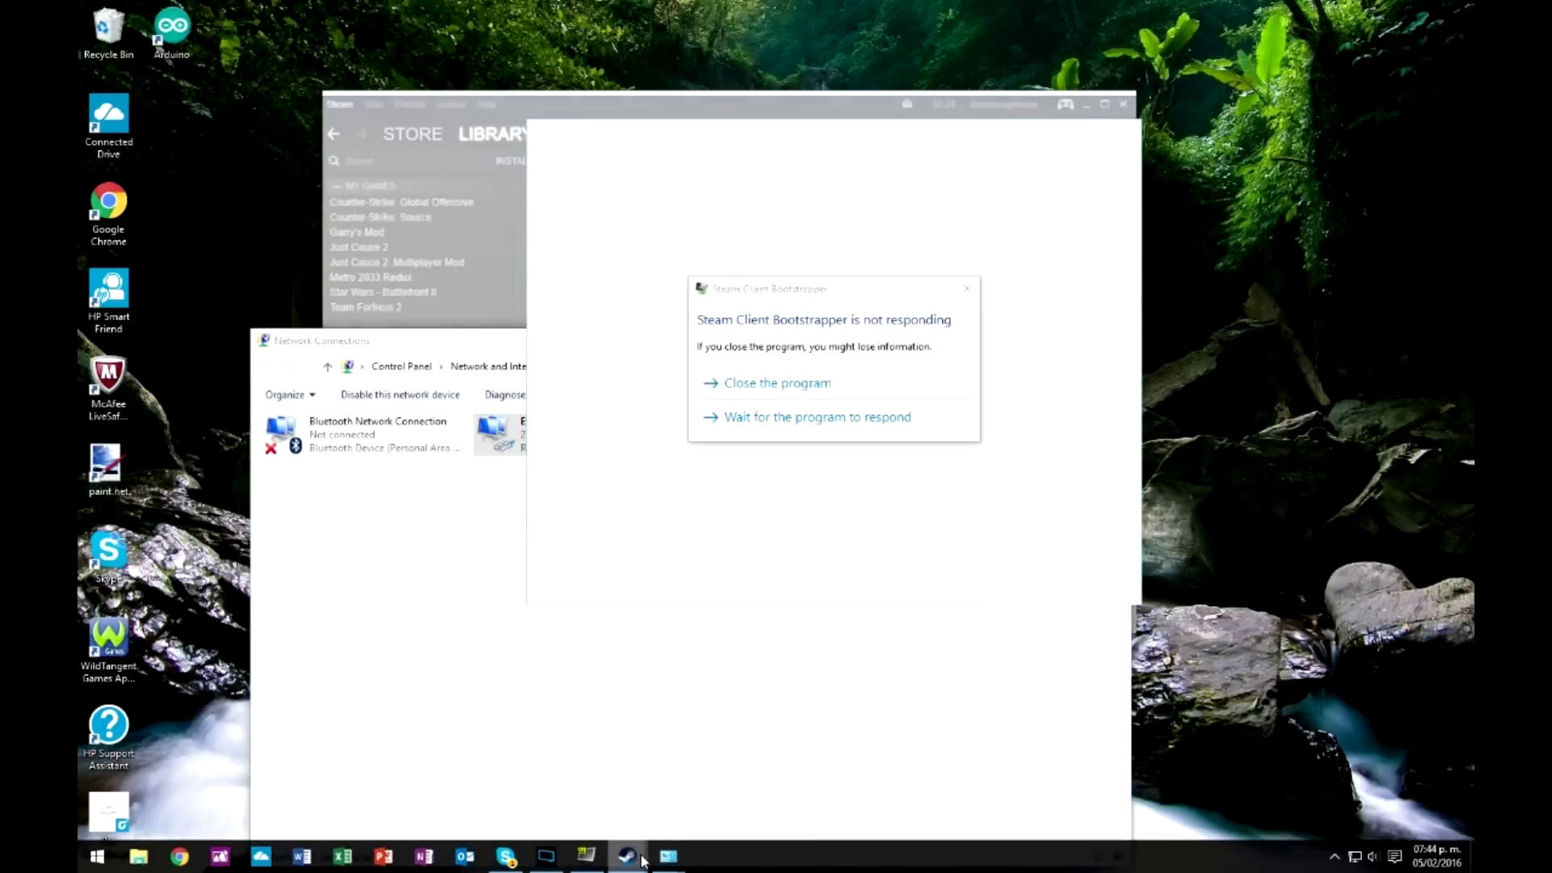
pyautogui.click(837, 385)
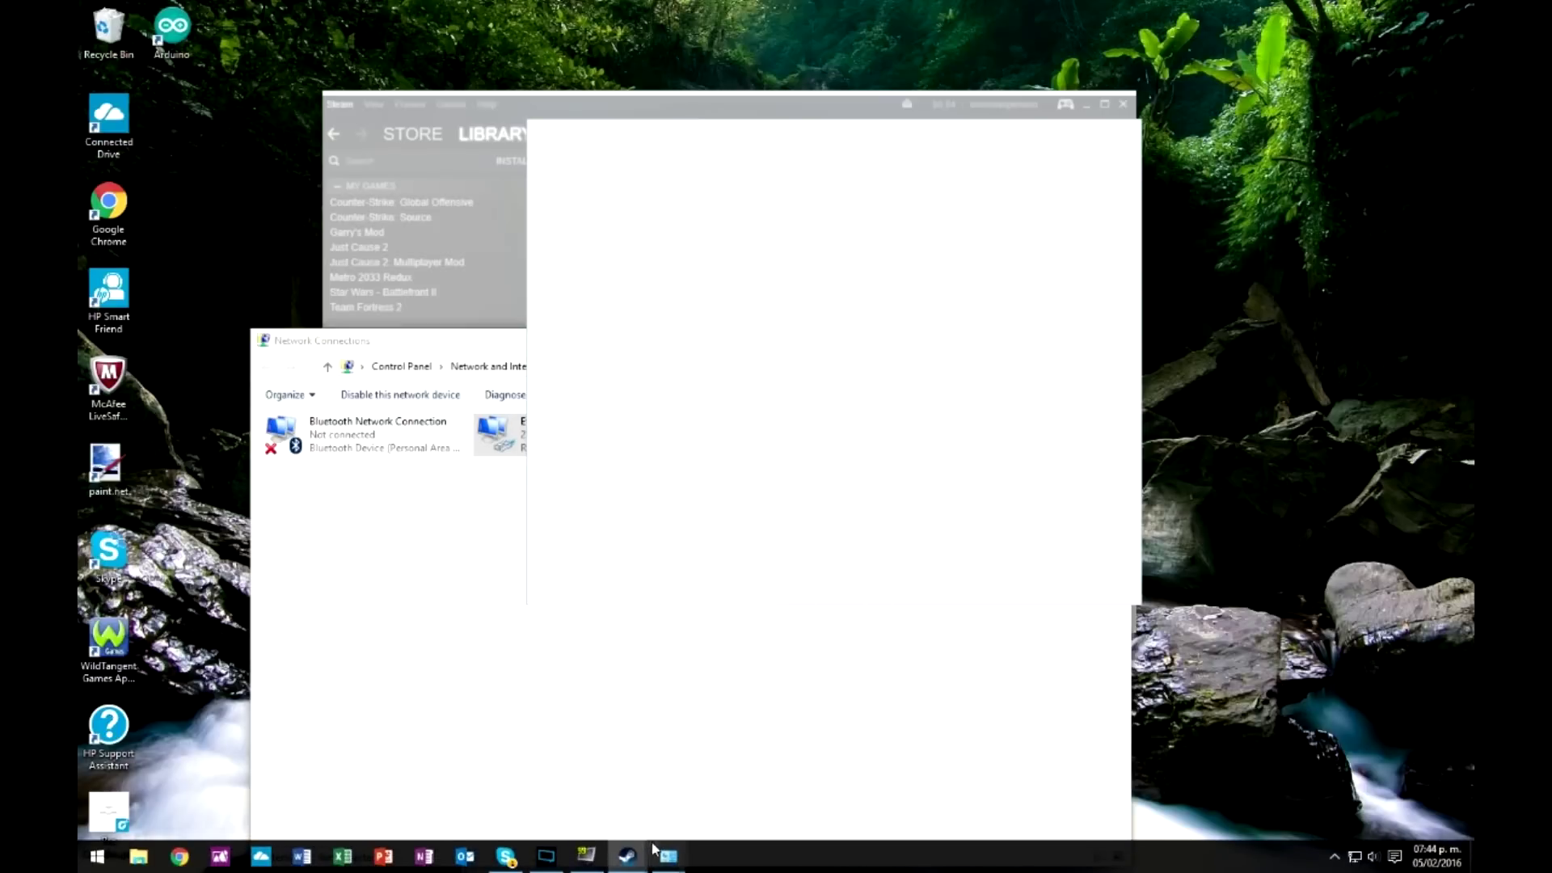
# - Launch Steam from the Steam folder in the Start menu's All apps list
pyautogui.moveTo(629, 861)
pyautogui.click(97, 856)
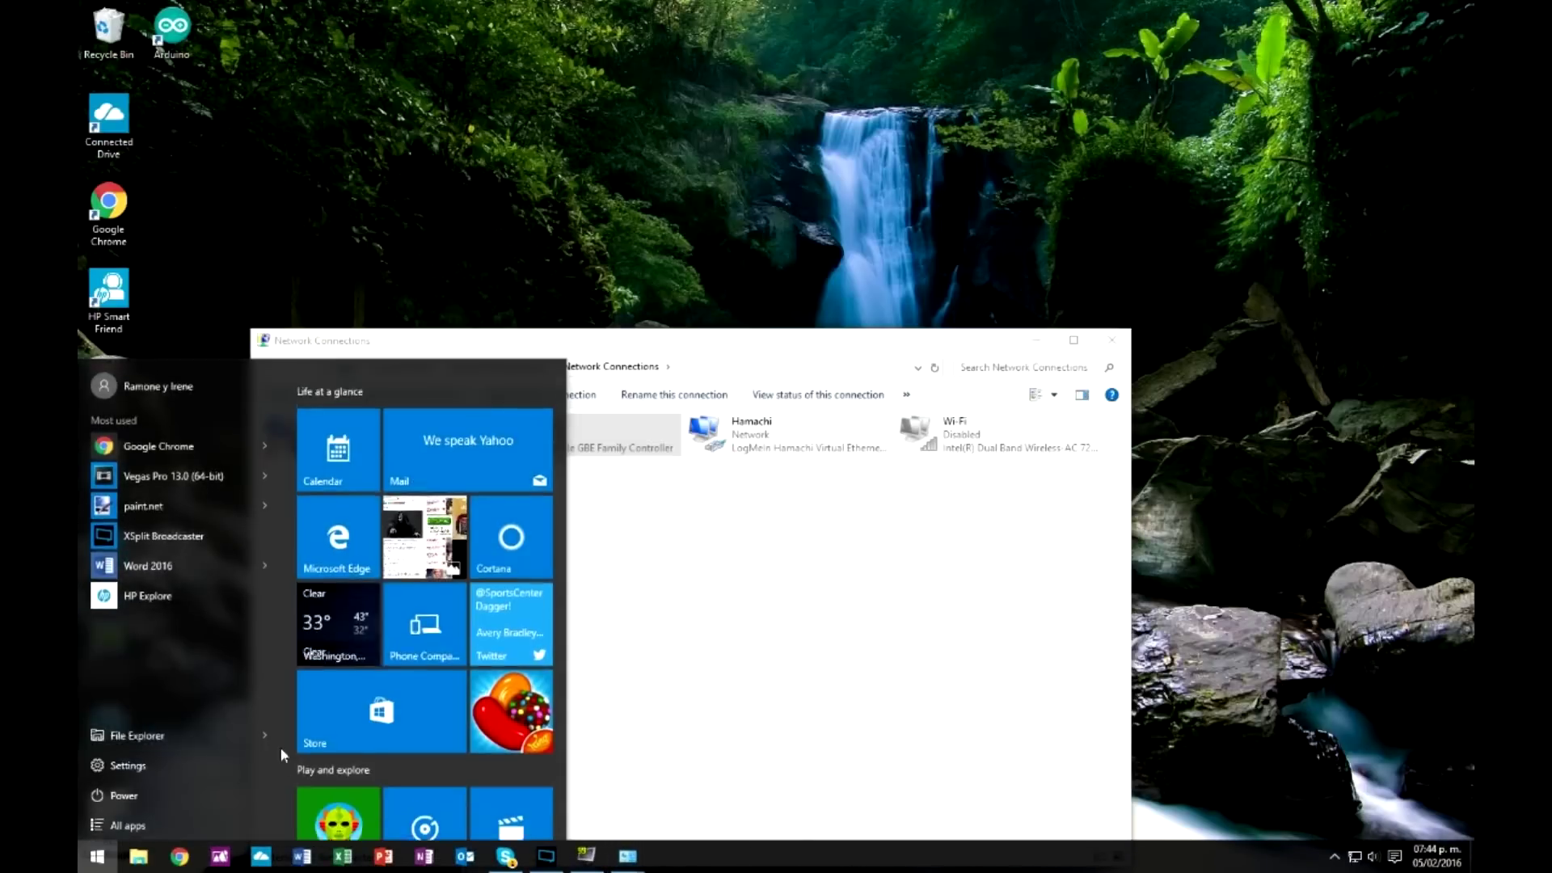
pyautogui.click(206, 818)
pyautogui.scroll(-6, 228, 646)
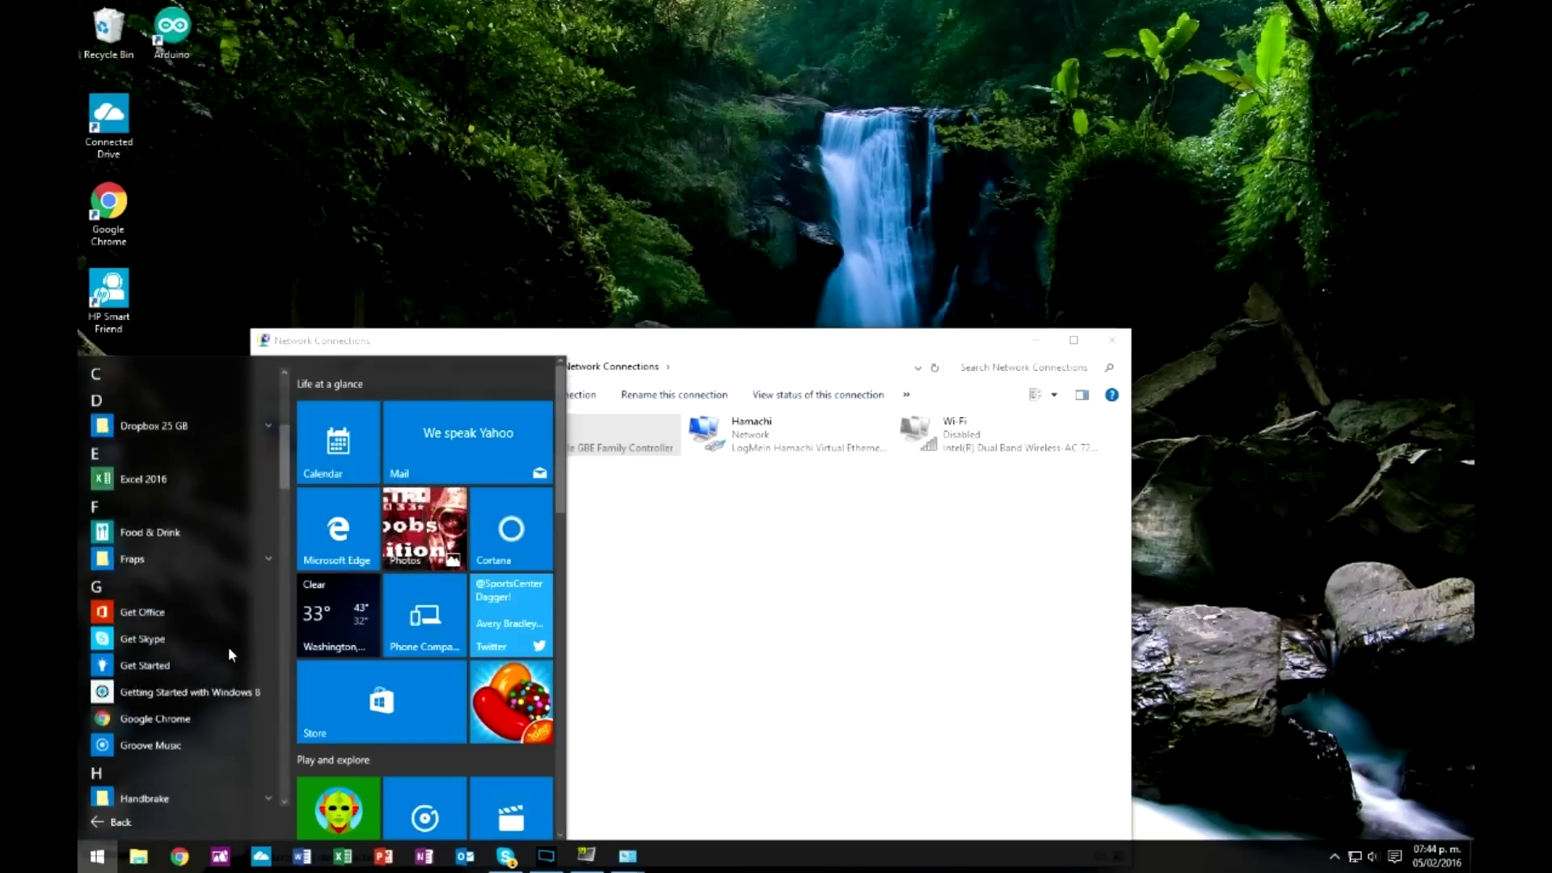
pyautogui.scroll(-8, 227, 639)
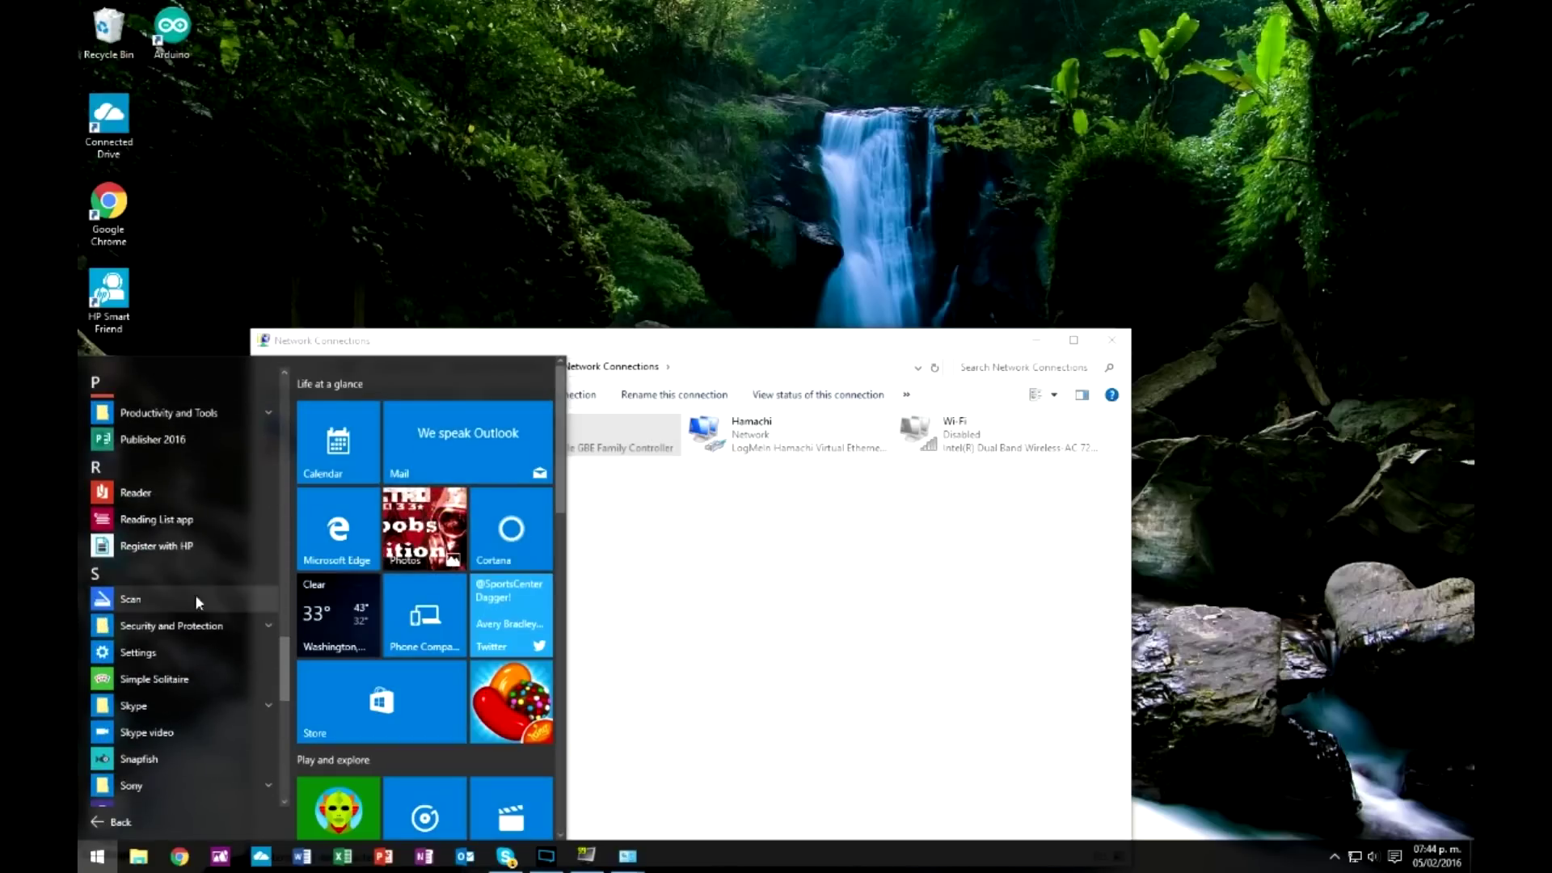
pyautogui.scroll(-1, 183, 703)
pyautogui.click(177, 635)
pyautogui.click(533, 713)
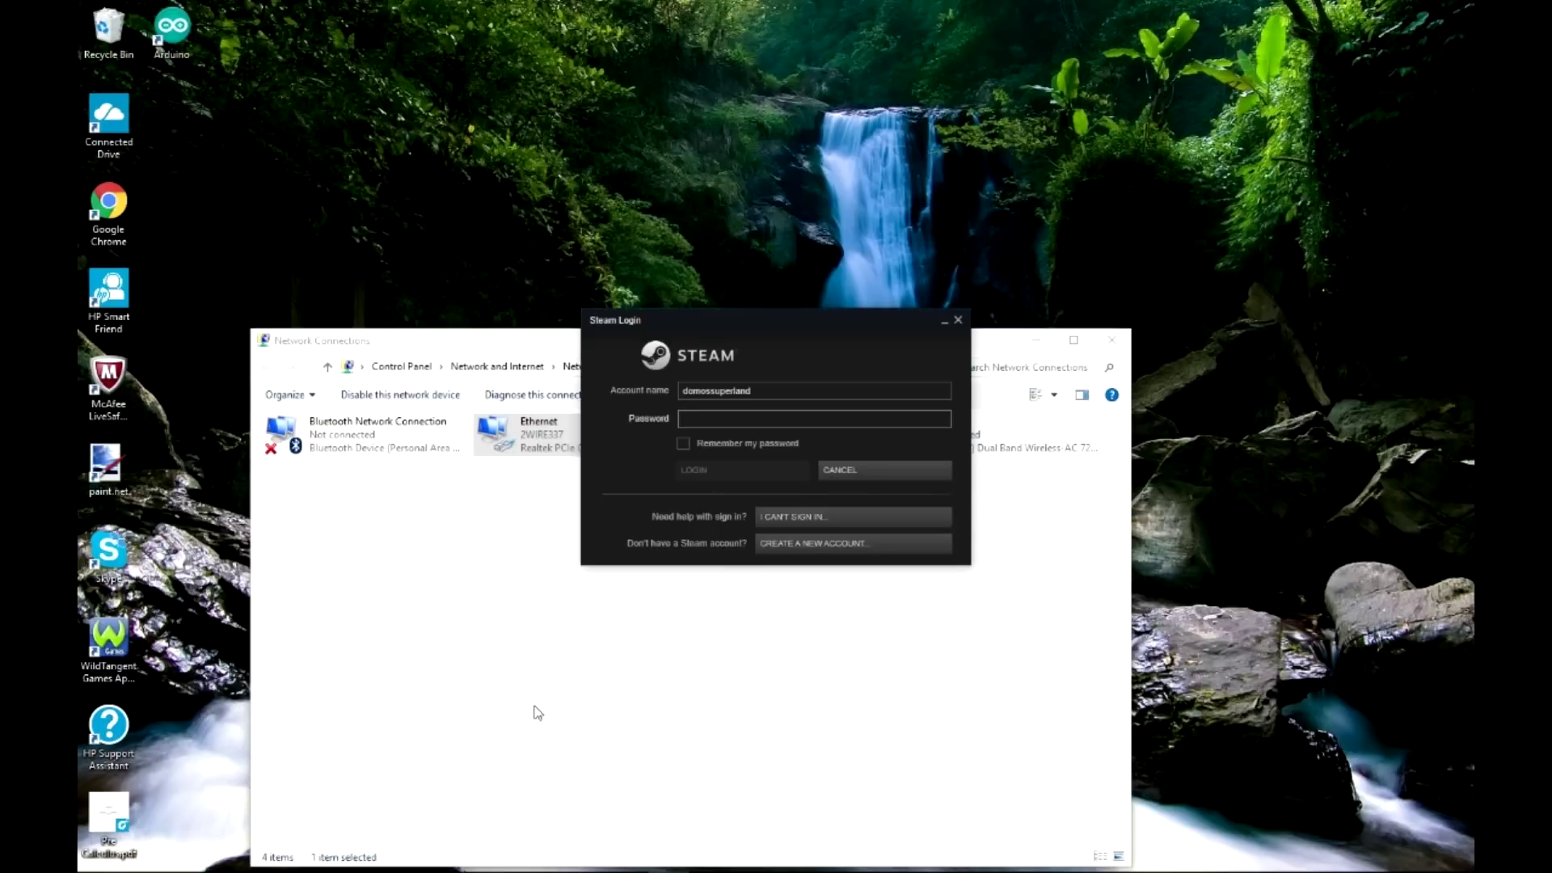
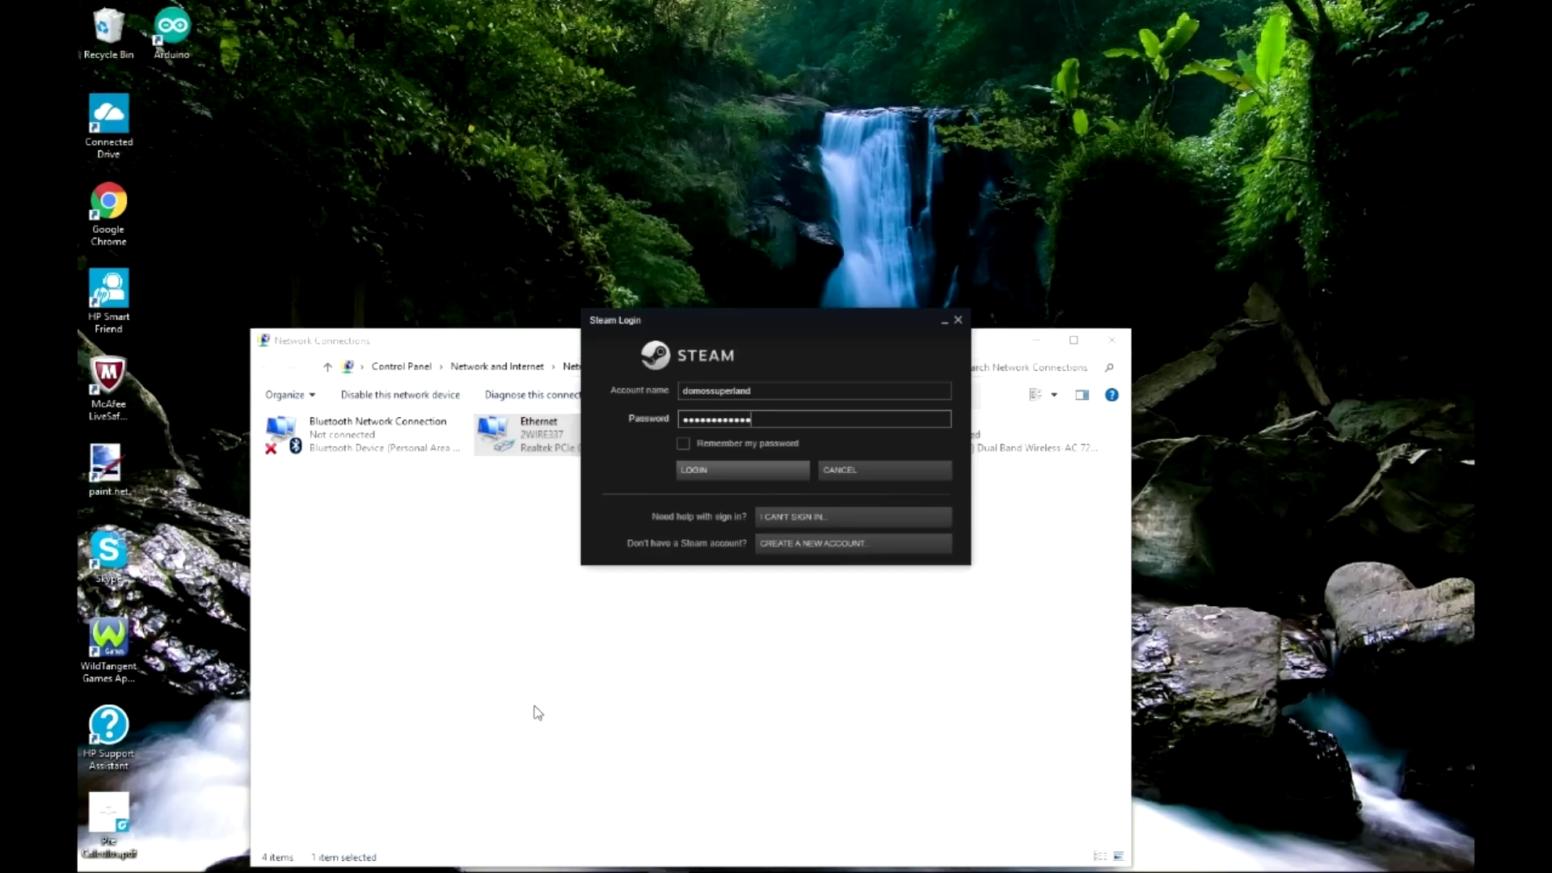
# - Submit the account password to log in, then type the Steam Guard authorization code
pyautogui.press('Return')
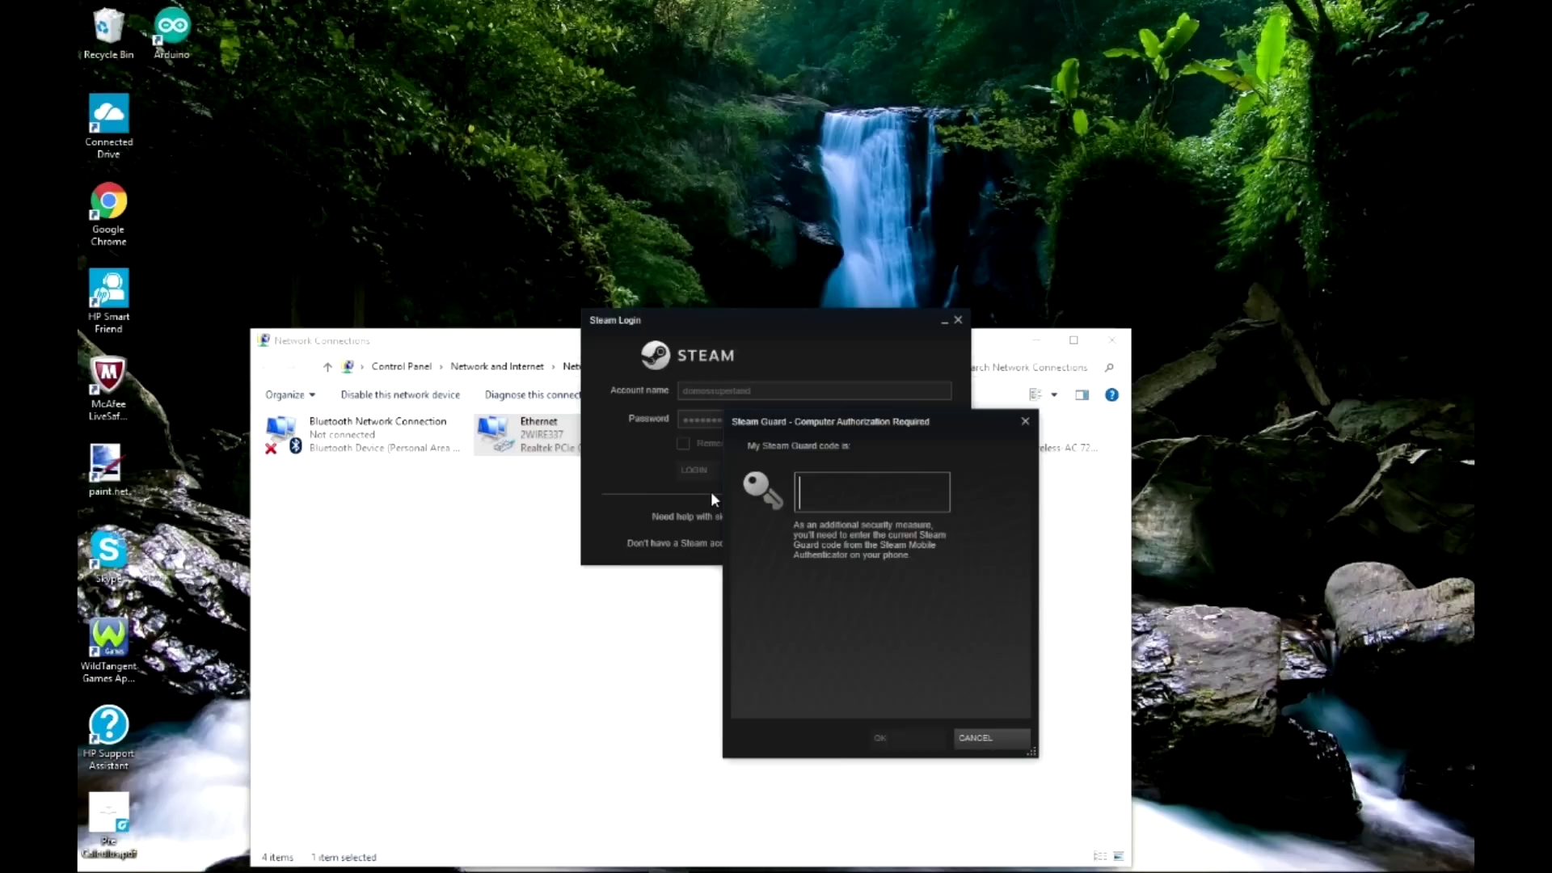
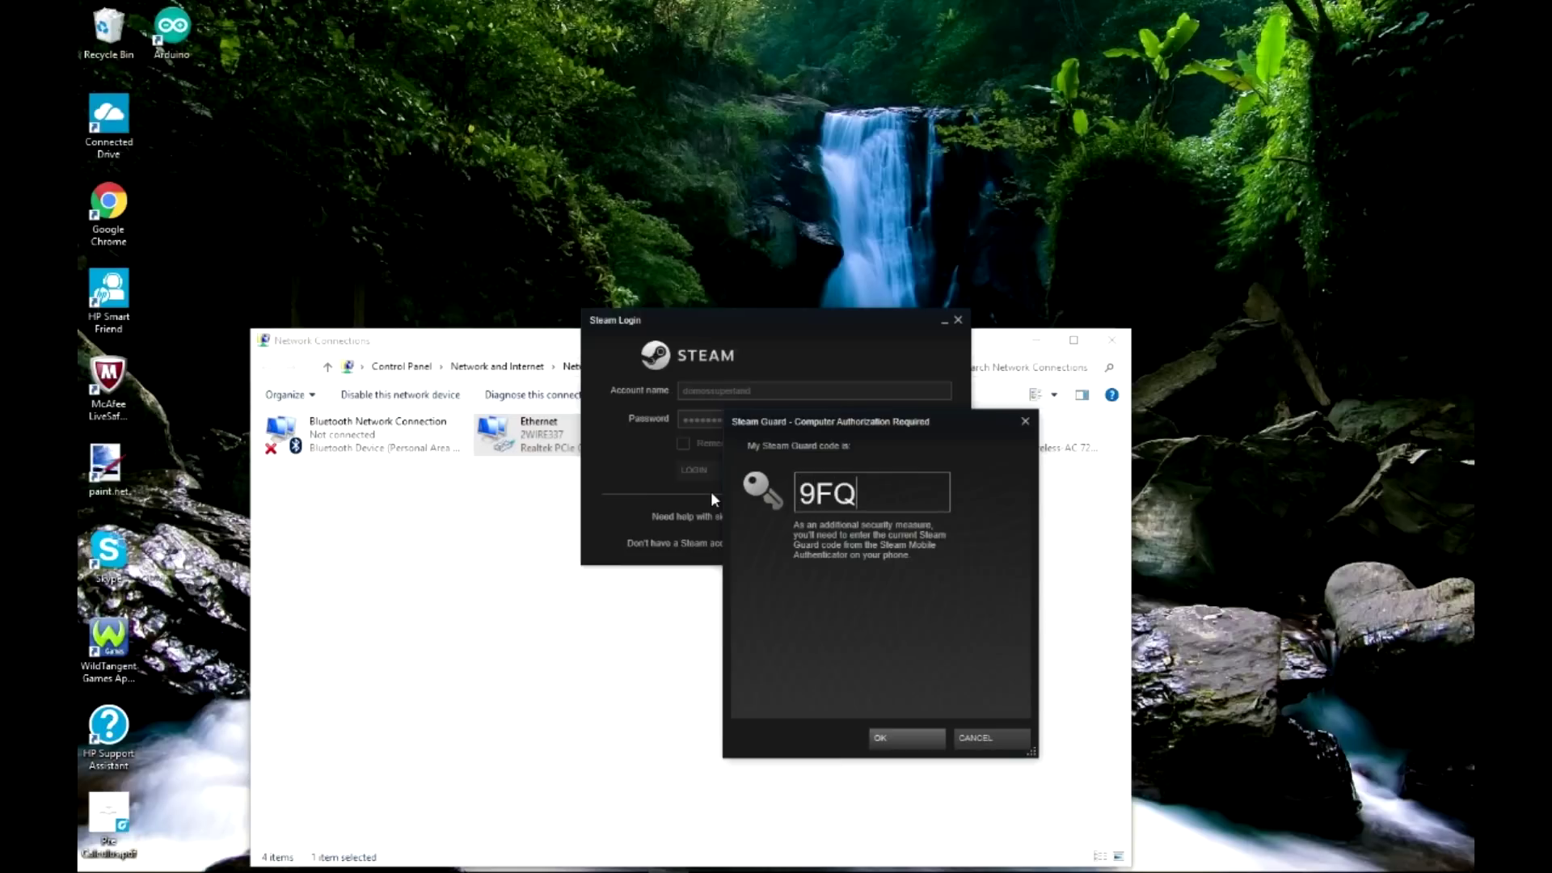
# - Open the Ethernet adapter's Properties and cancel without changes
pyautogui.rightClick(495, 441)
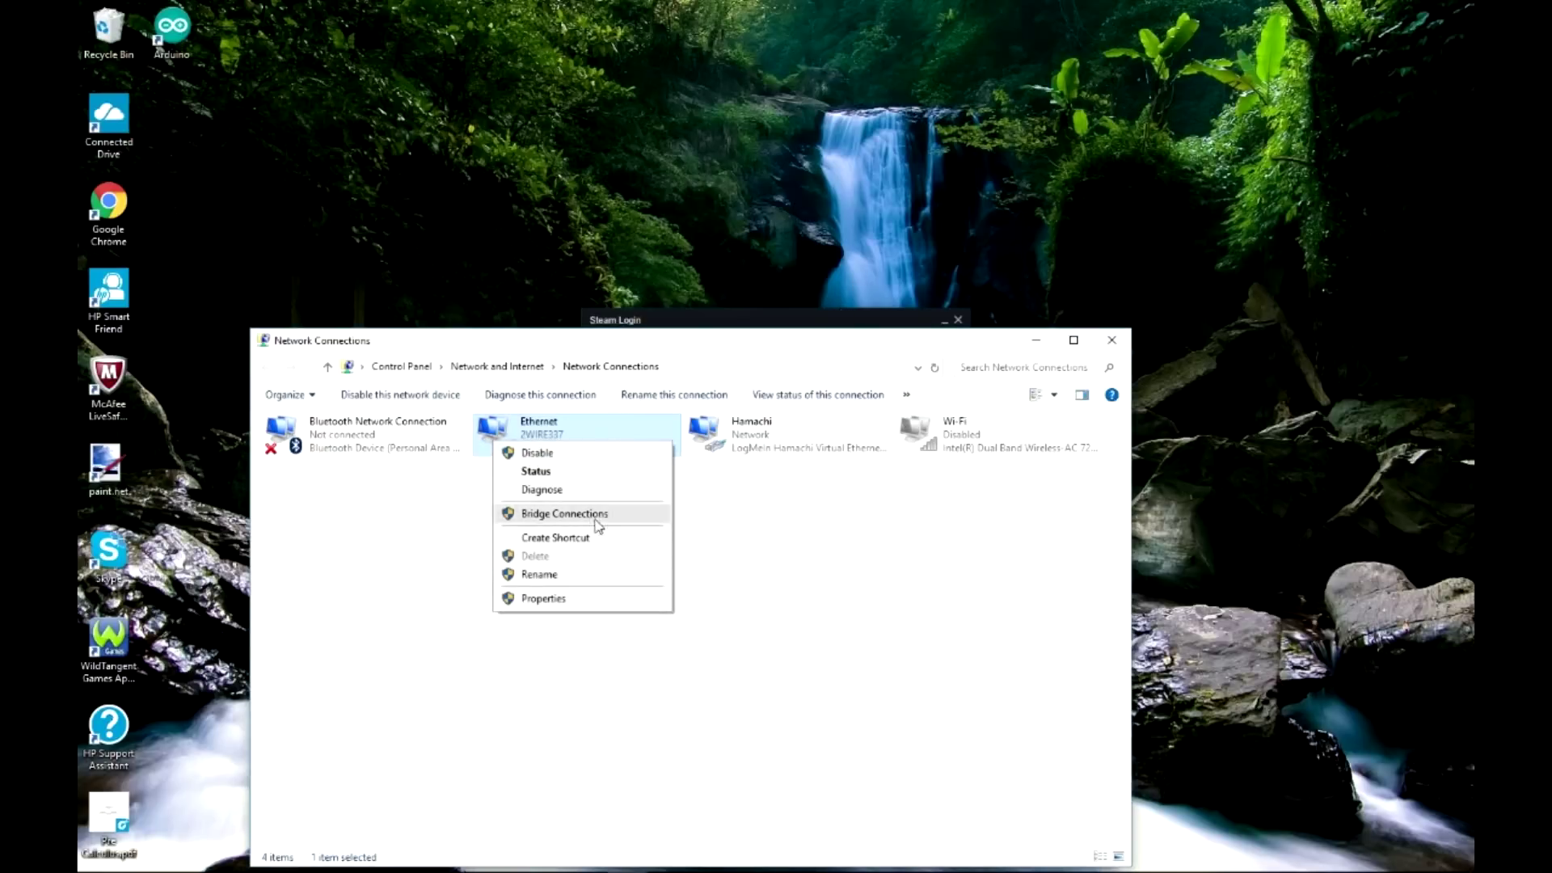
pyautogui.click(577, 599)
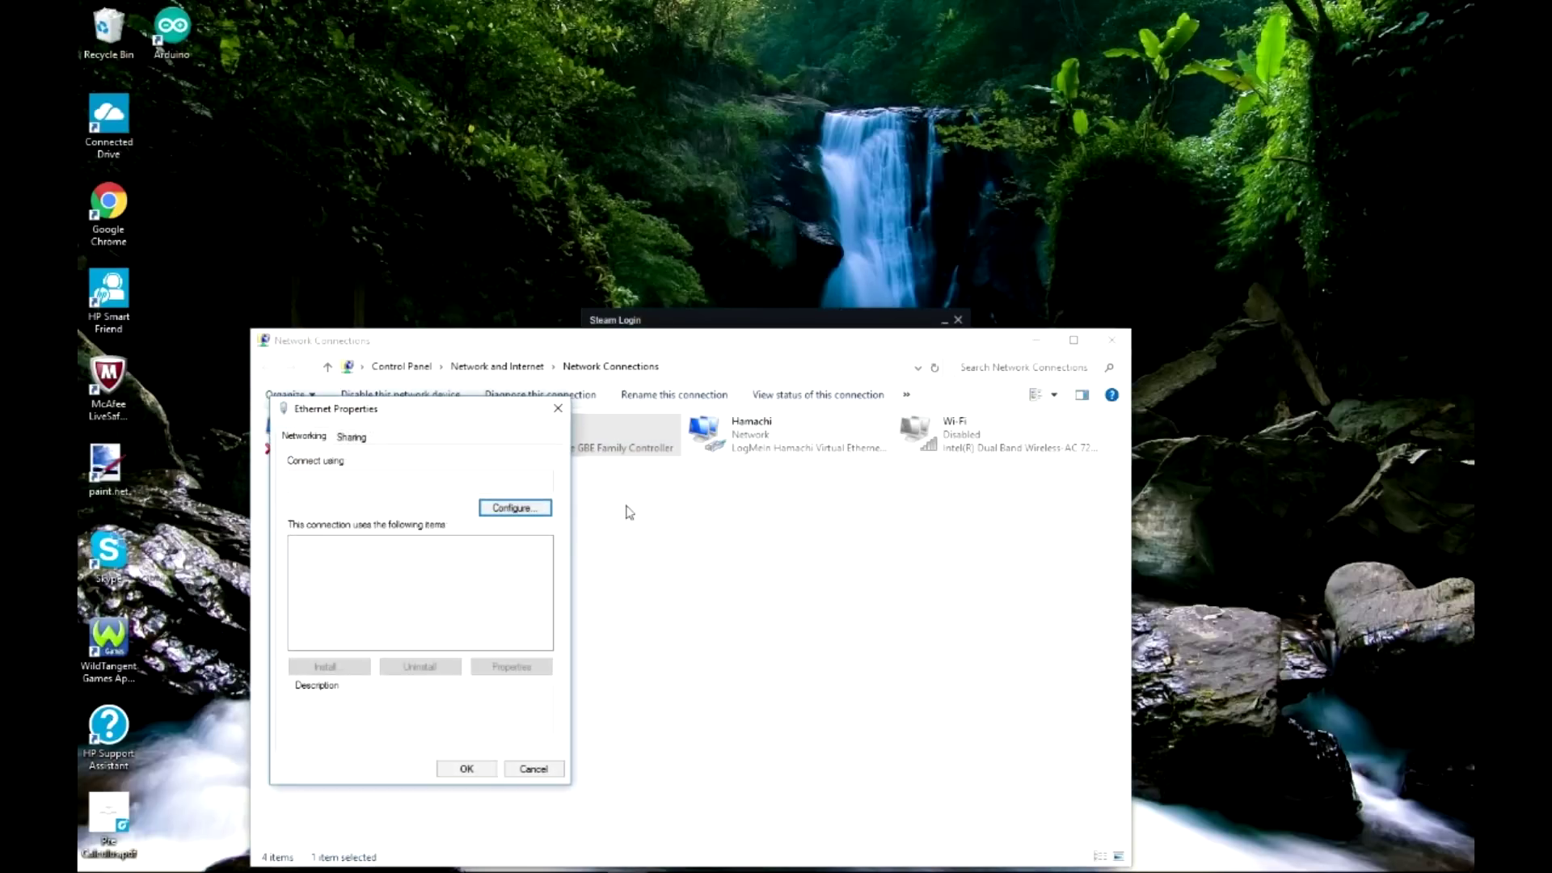
pyautogui.click(534, 768)
# - Submit the Steam Guard code, then disable the Ethernet adapter
pyautogui.click(910, 322)
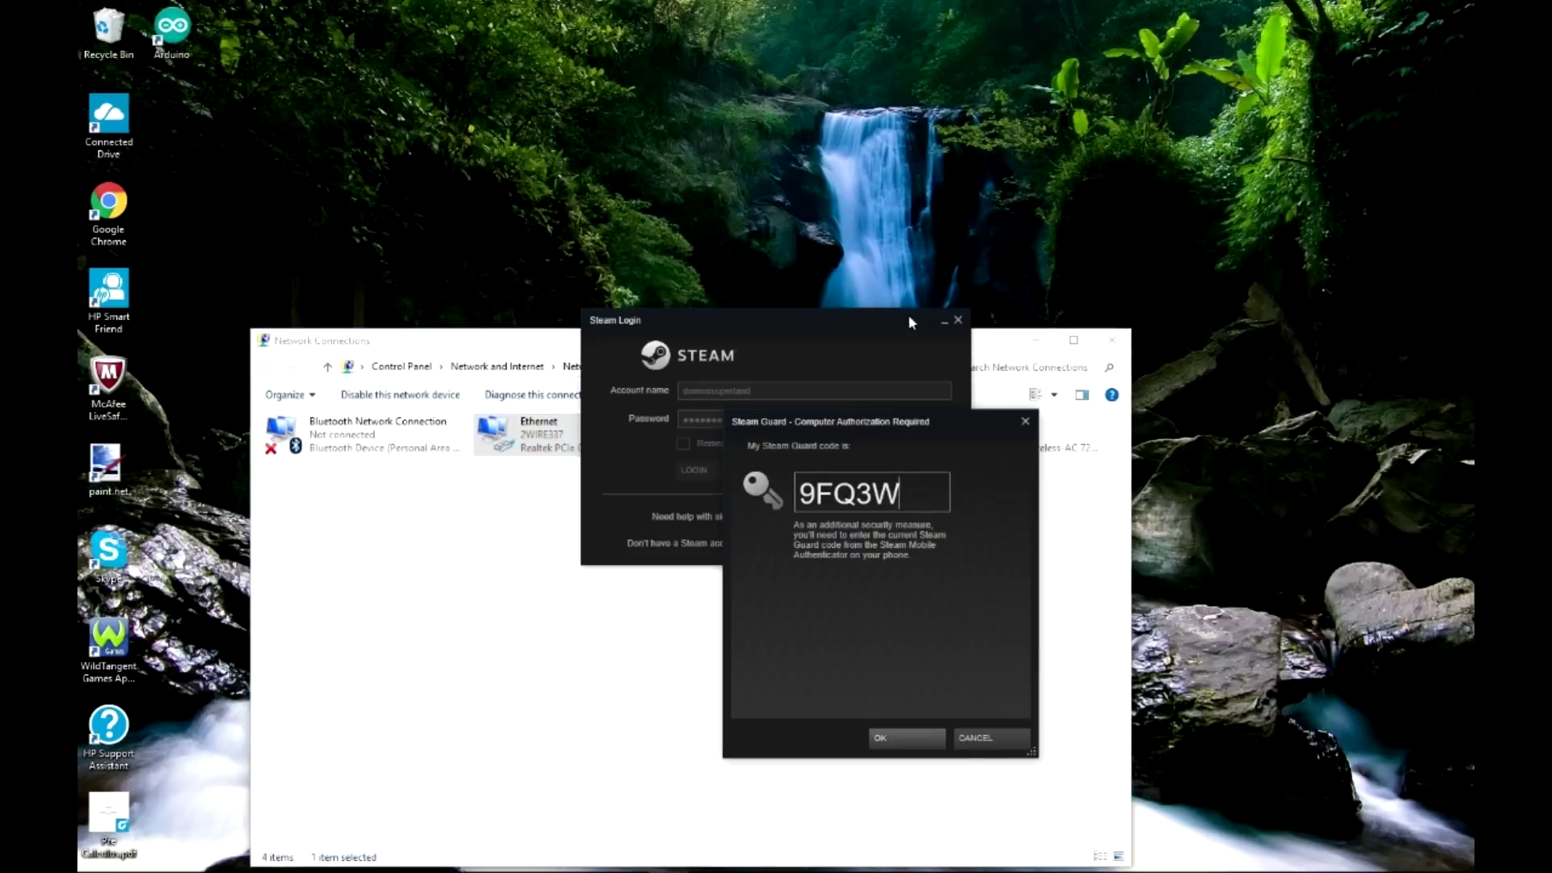
pyautogui.click(897, 737)
pyautogui.rightClick(506, 424)
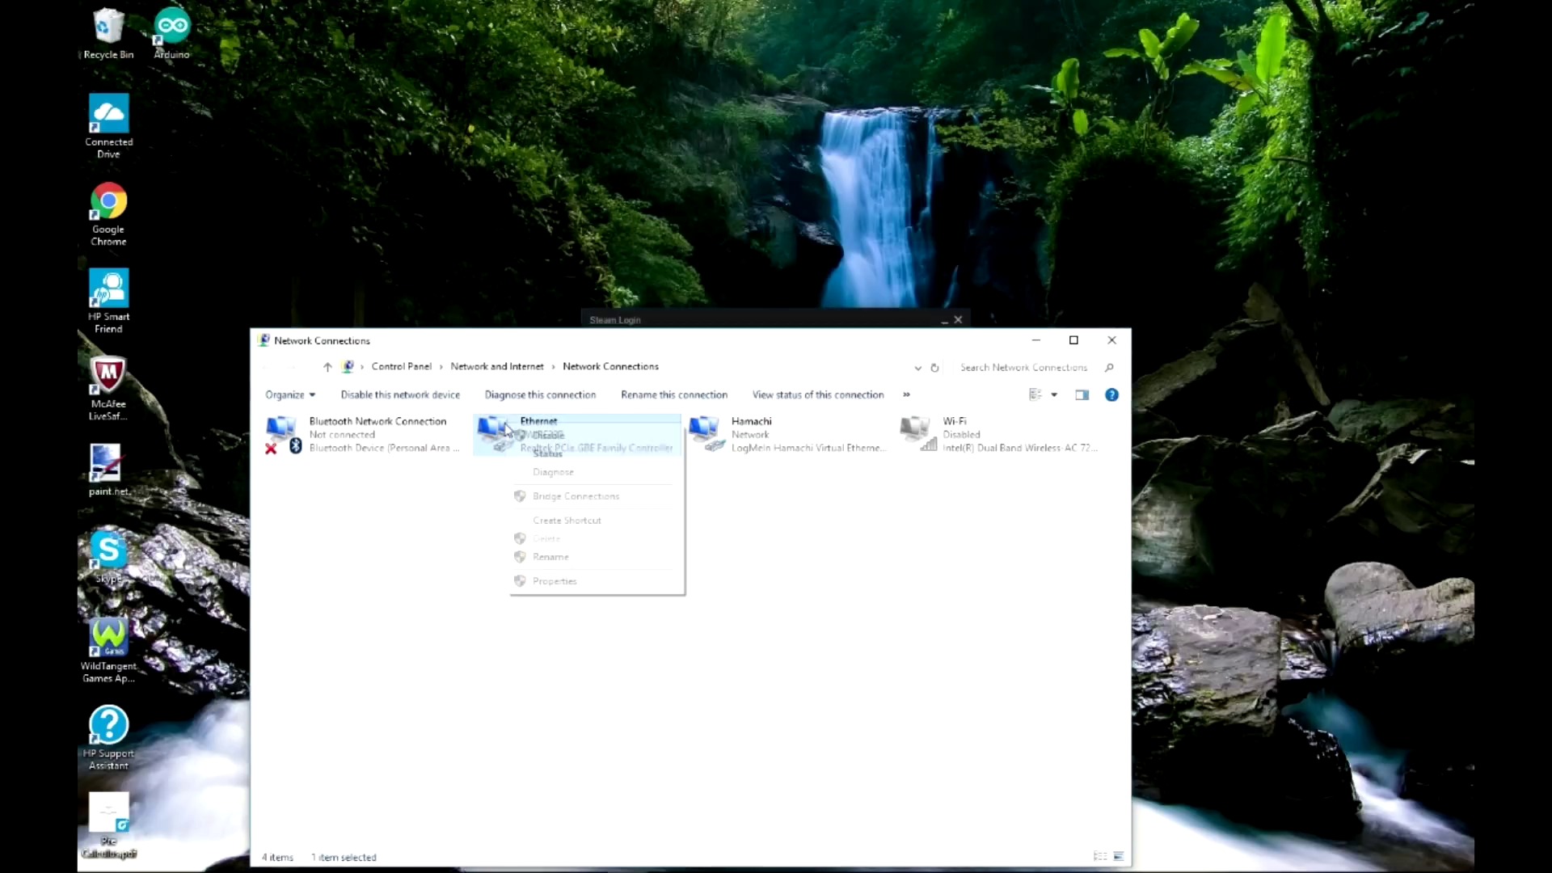
pyautogui.click(534, 436)
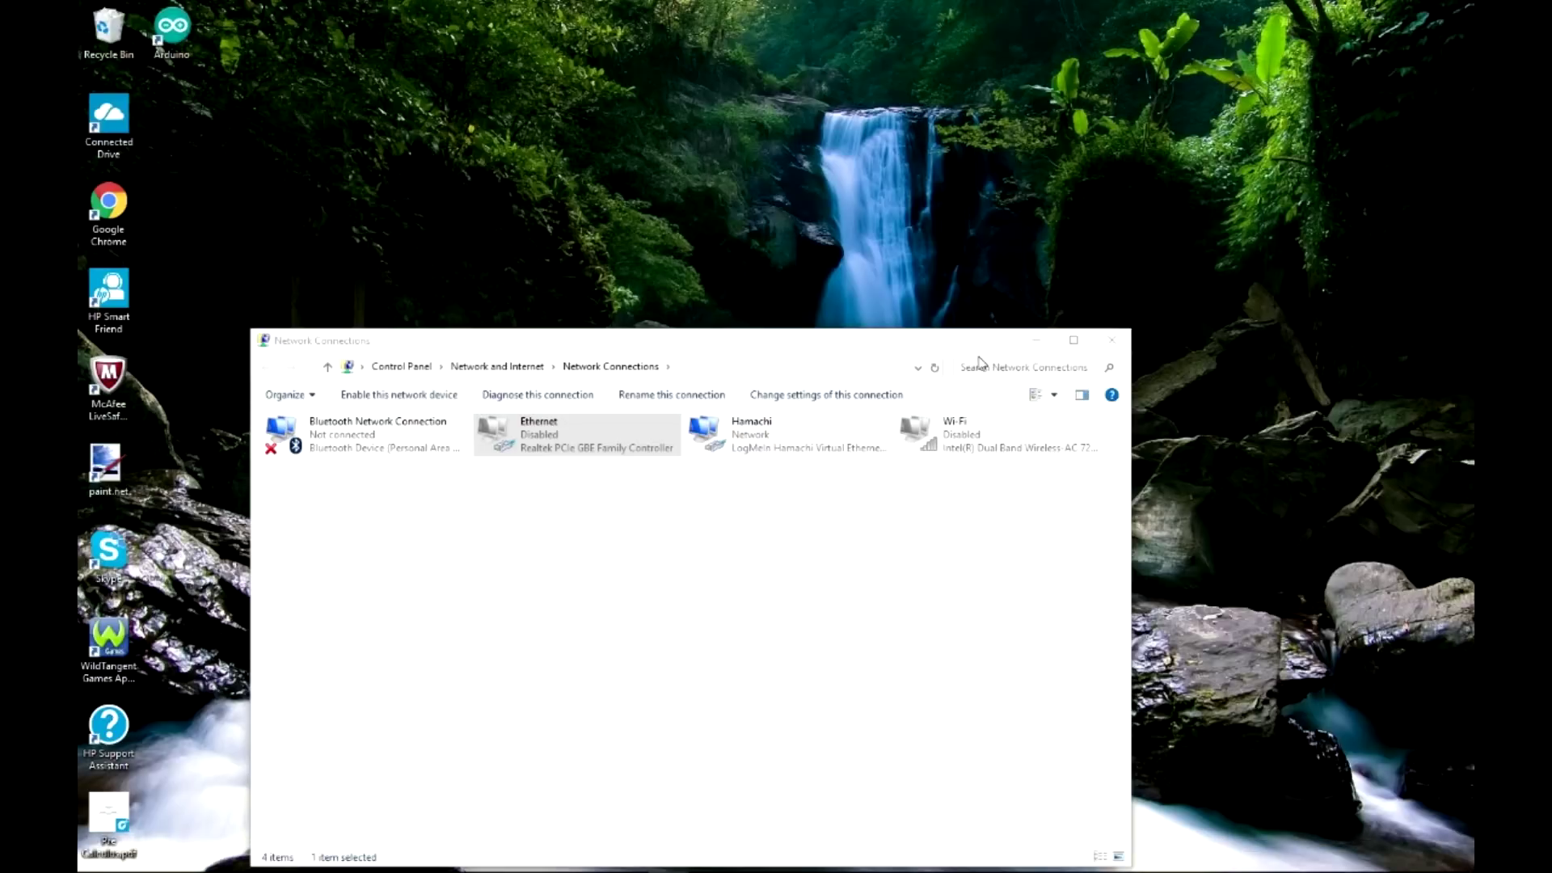
# - Switch to the Steam library and step through the shared games' pages
pyautogui.click(530, 135)
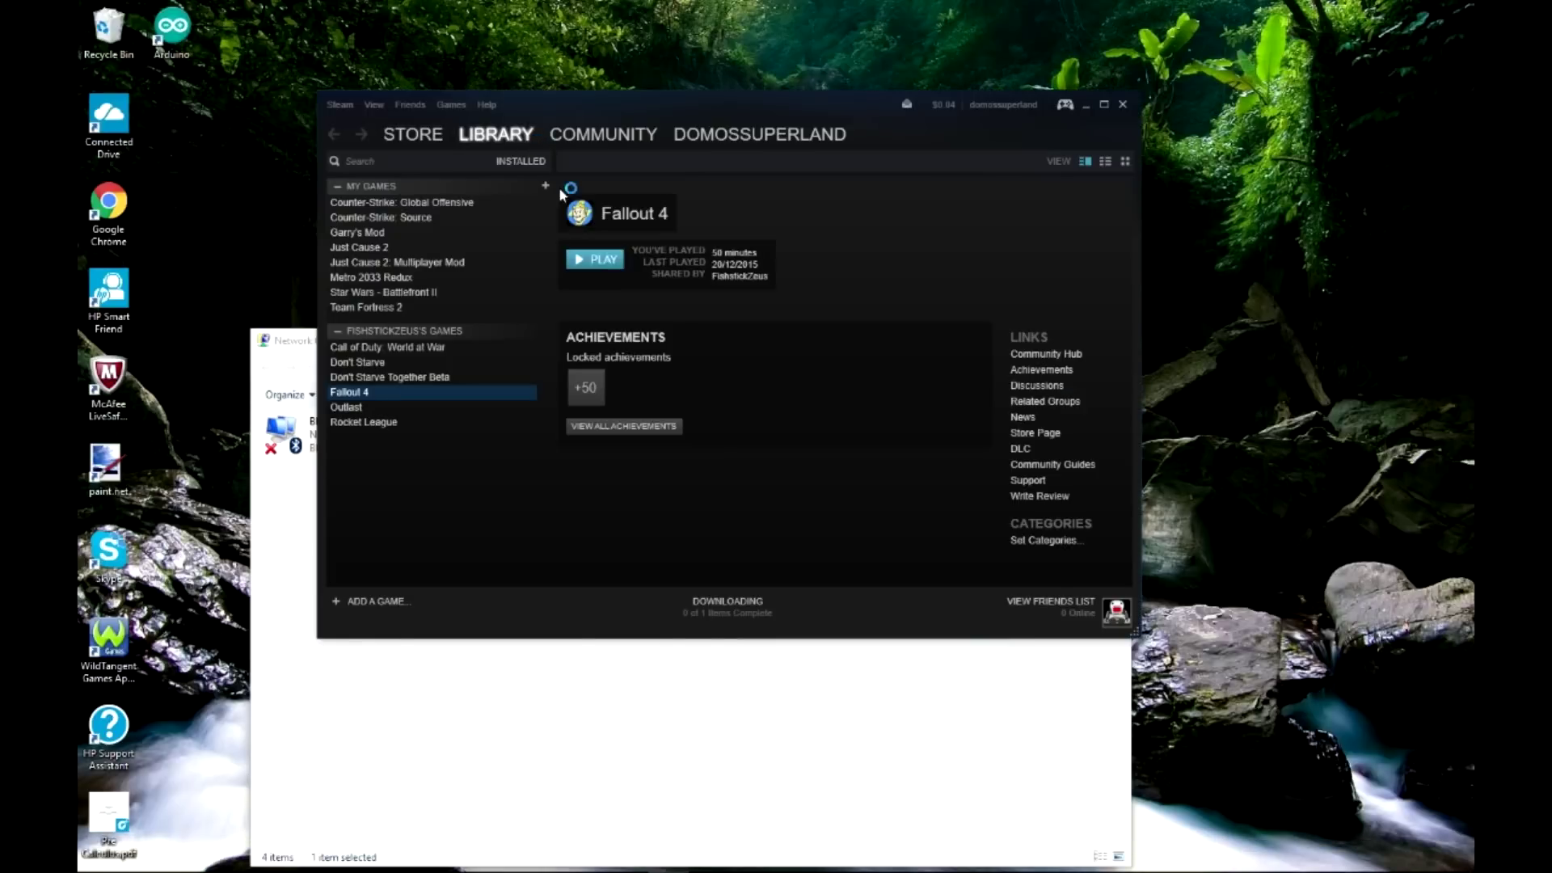
pyautogui.click(425, 350)
pyautogui.click(462, 377)
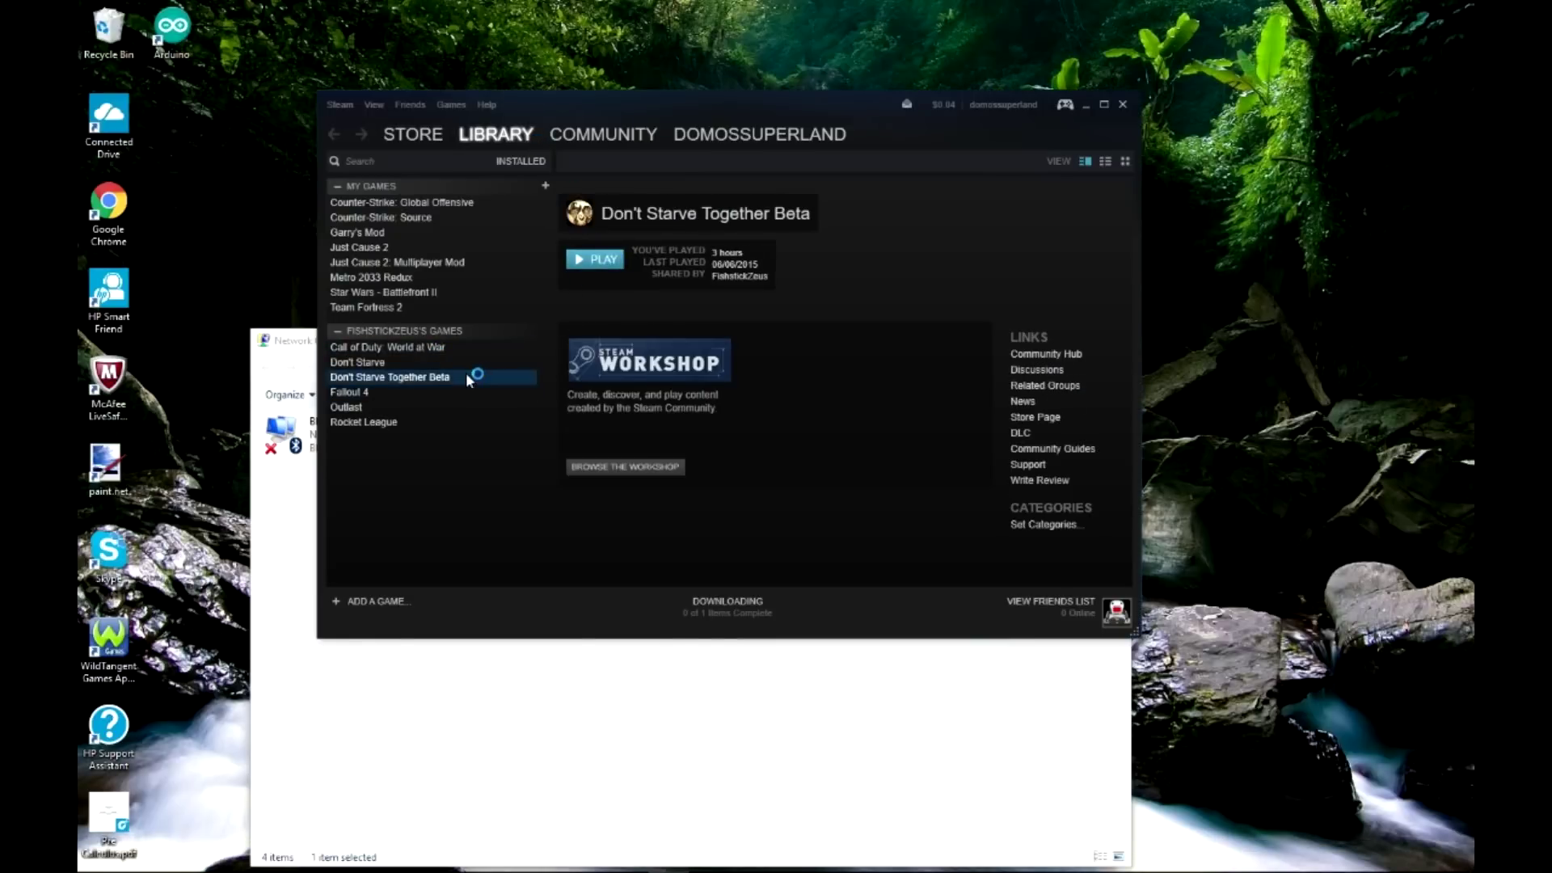
pyautogui.click(457, 391)
pyautogui.click(451, 408)
# - View Don't Starve Together Beta, Call of Duty: World at War and Rocket League, then launch Outlast
pyautogui.click(466, 375)
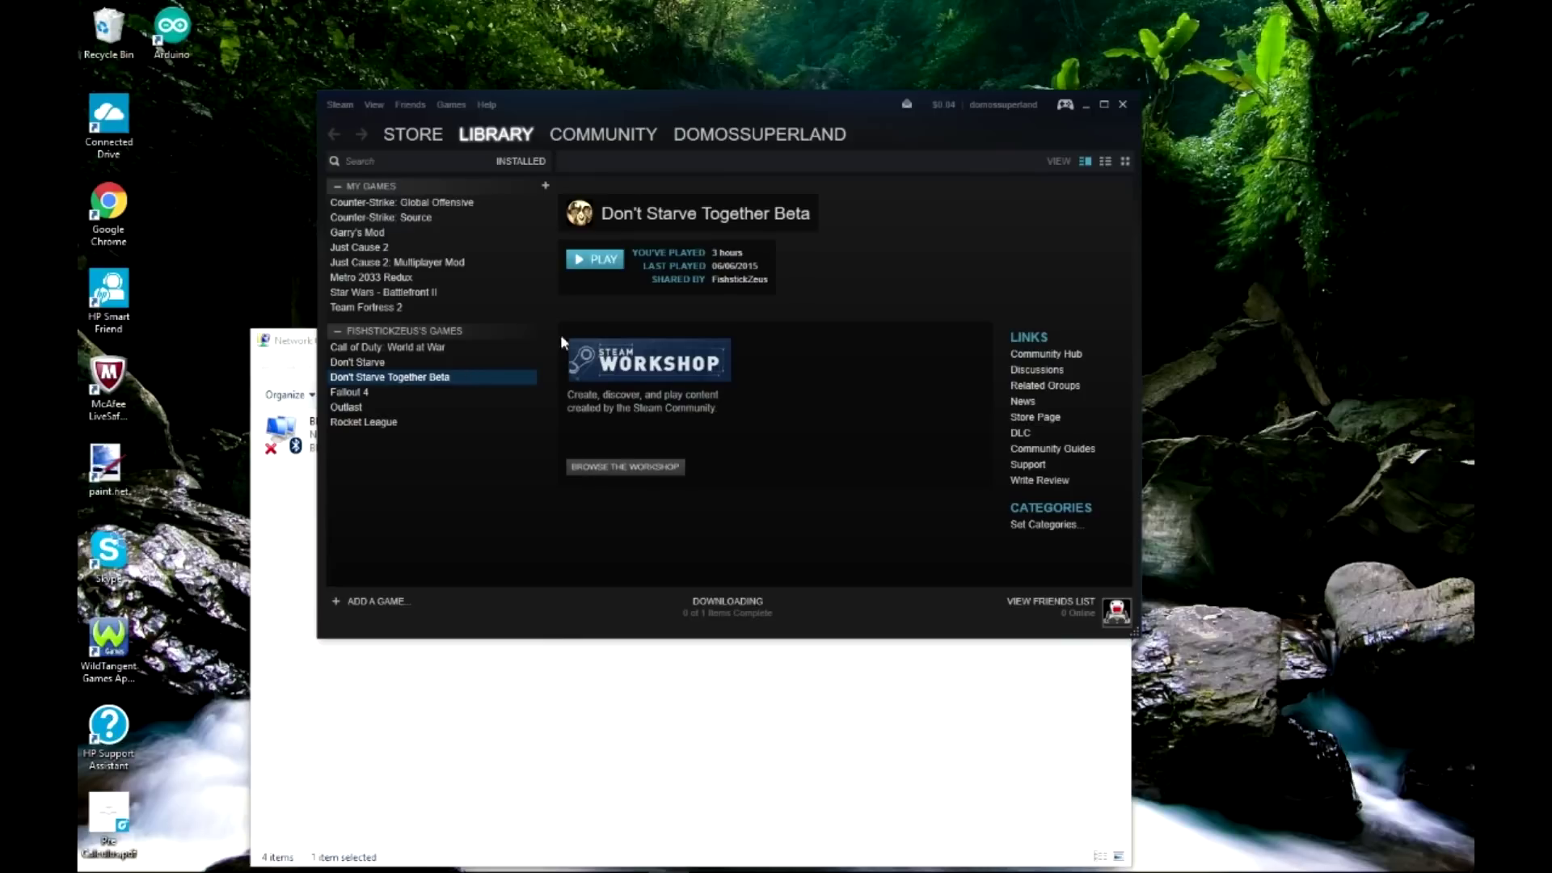
pyautogui.click(465, 349)
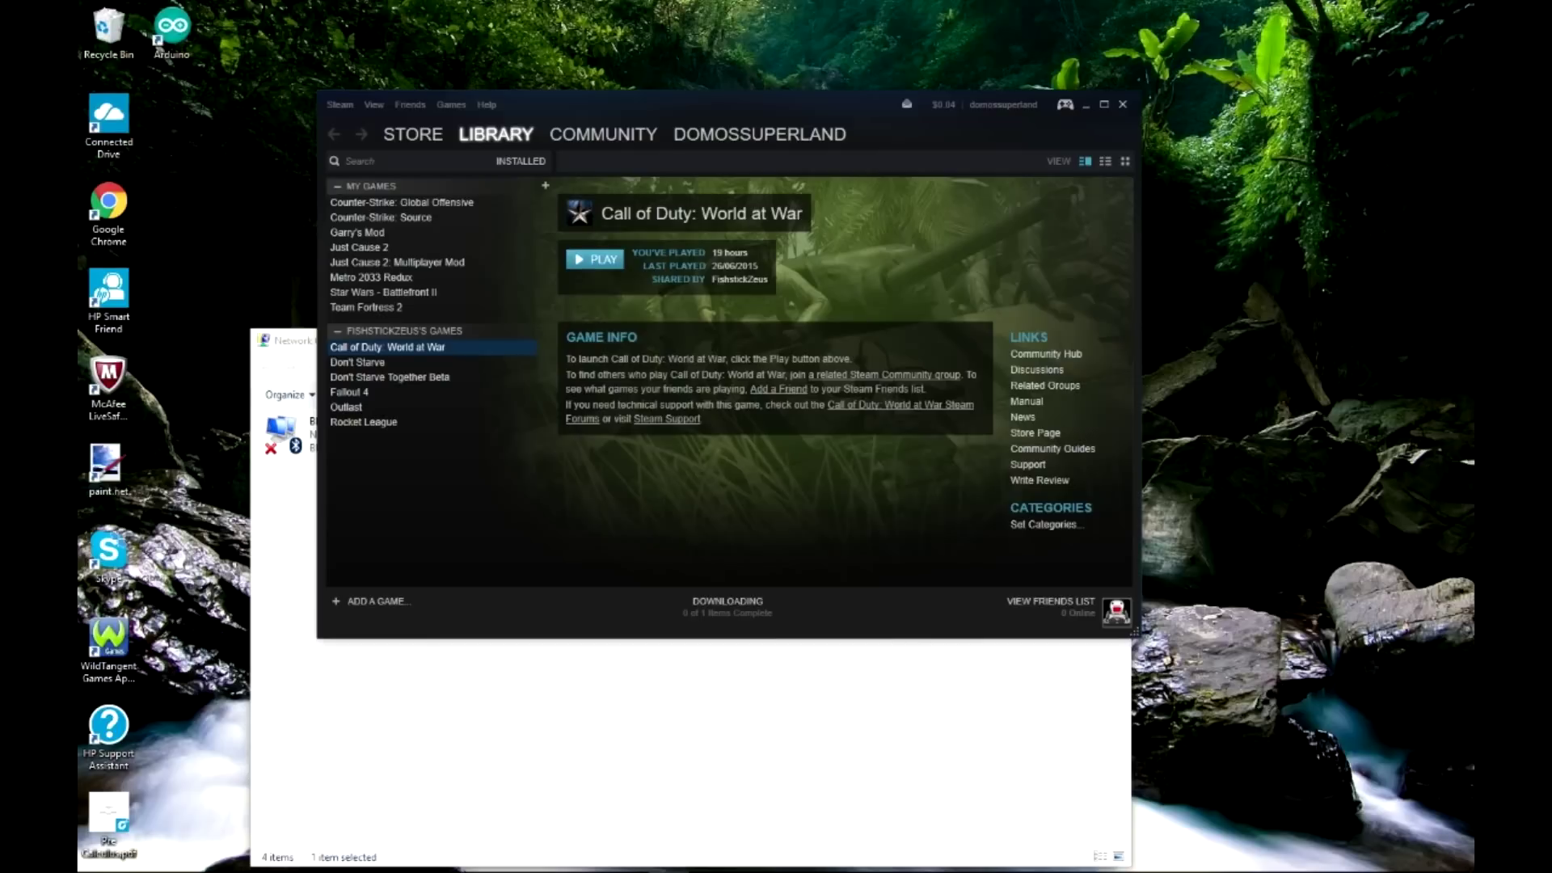
pyautogui.click(434, 422)
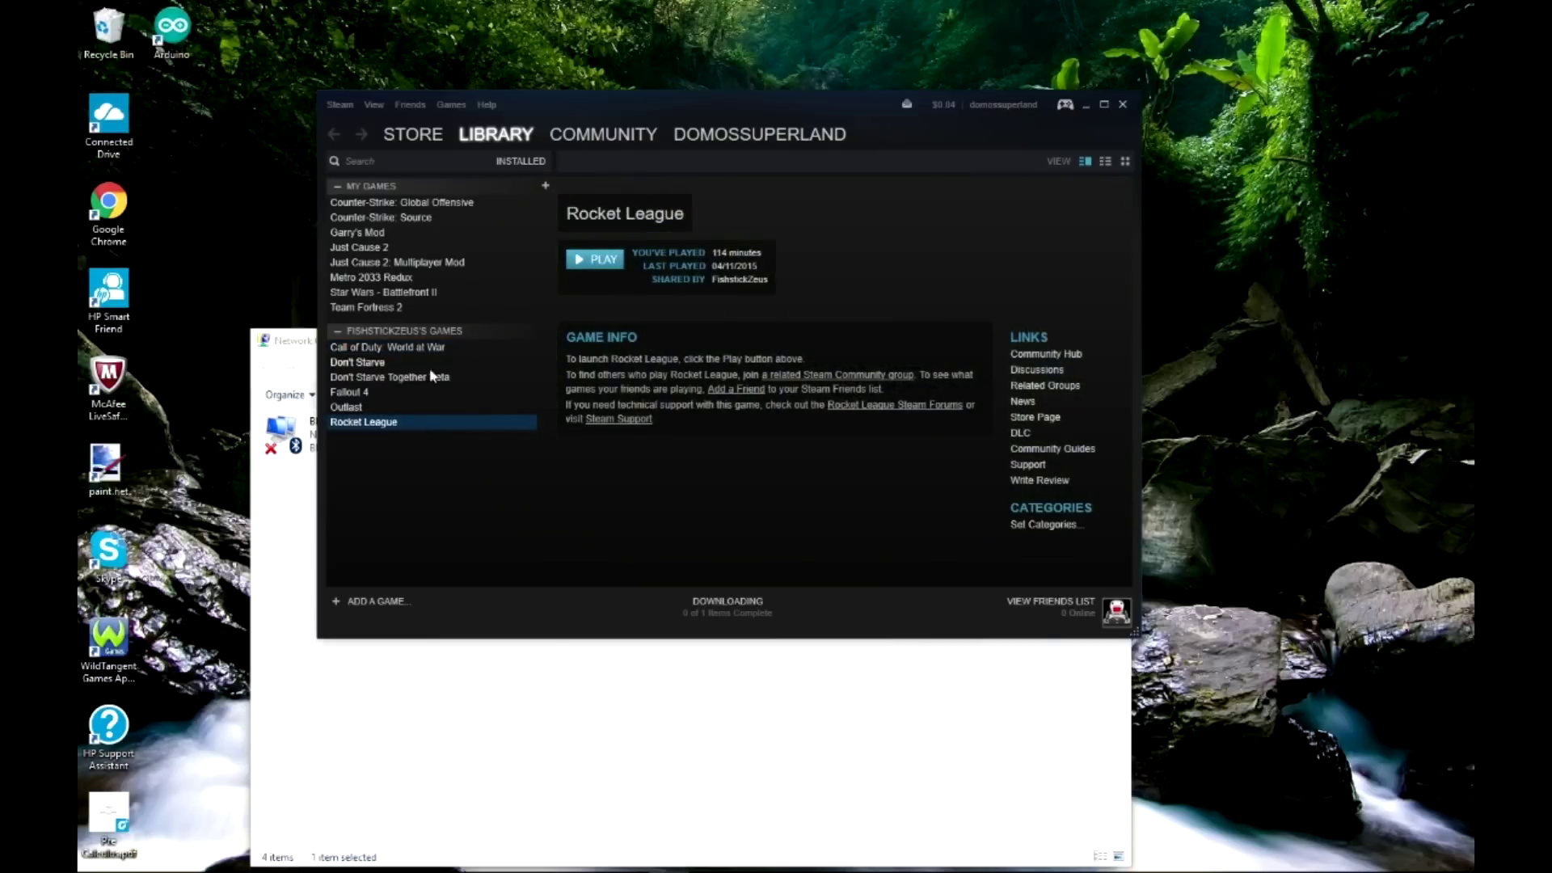
pyautogui.click(380, 407)
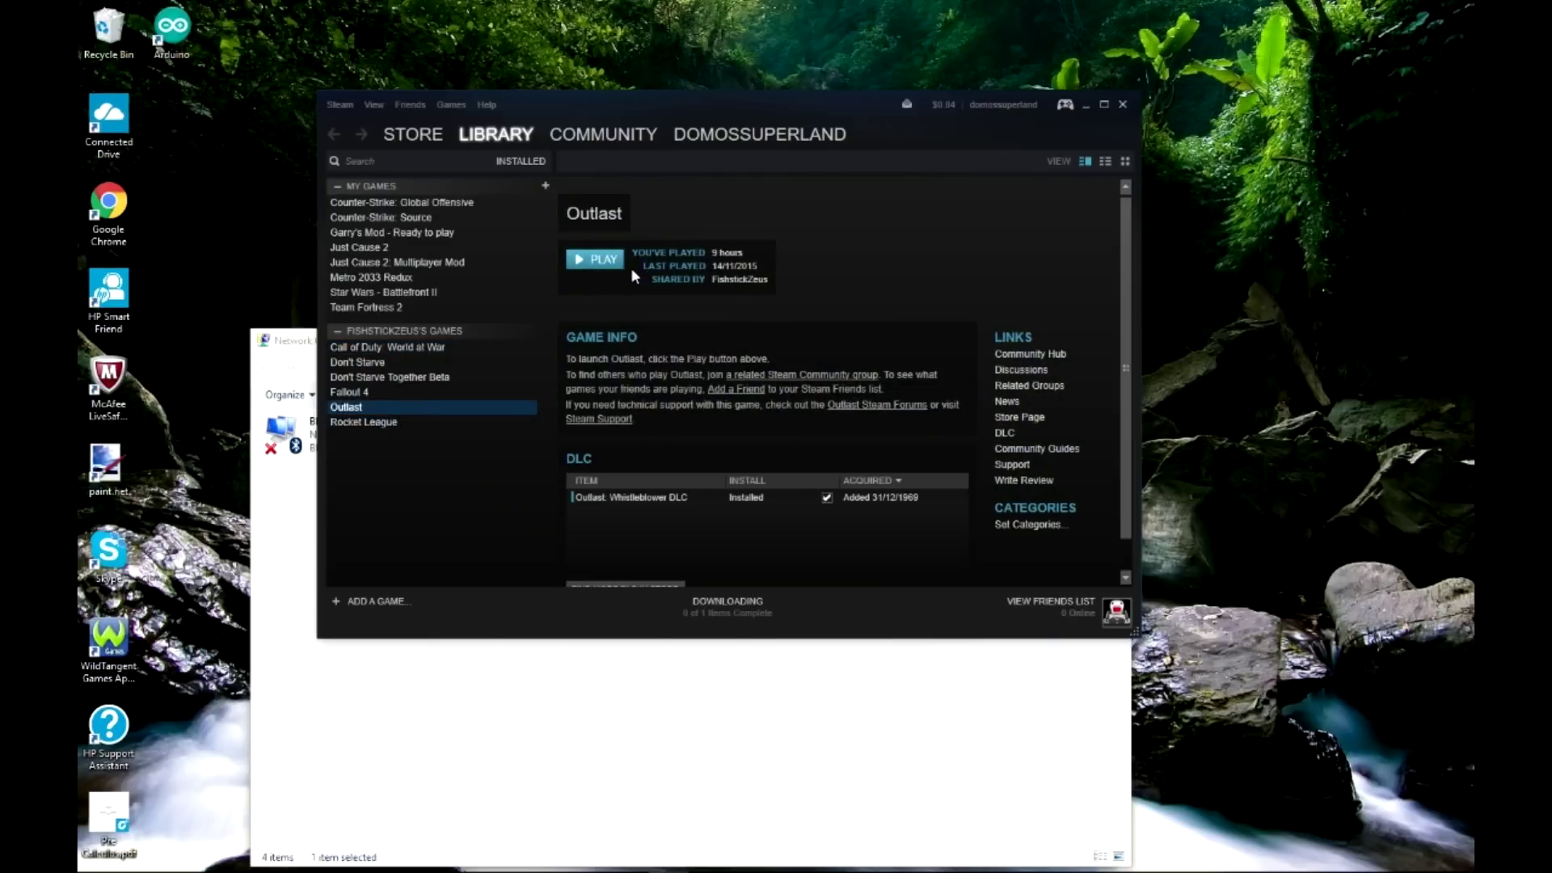
pyautogui.click(602, 258)
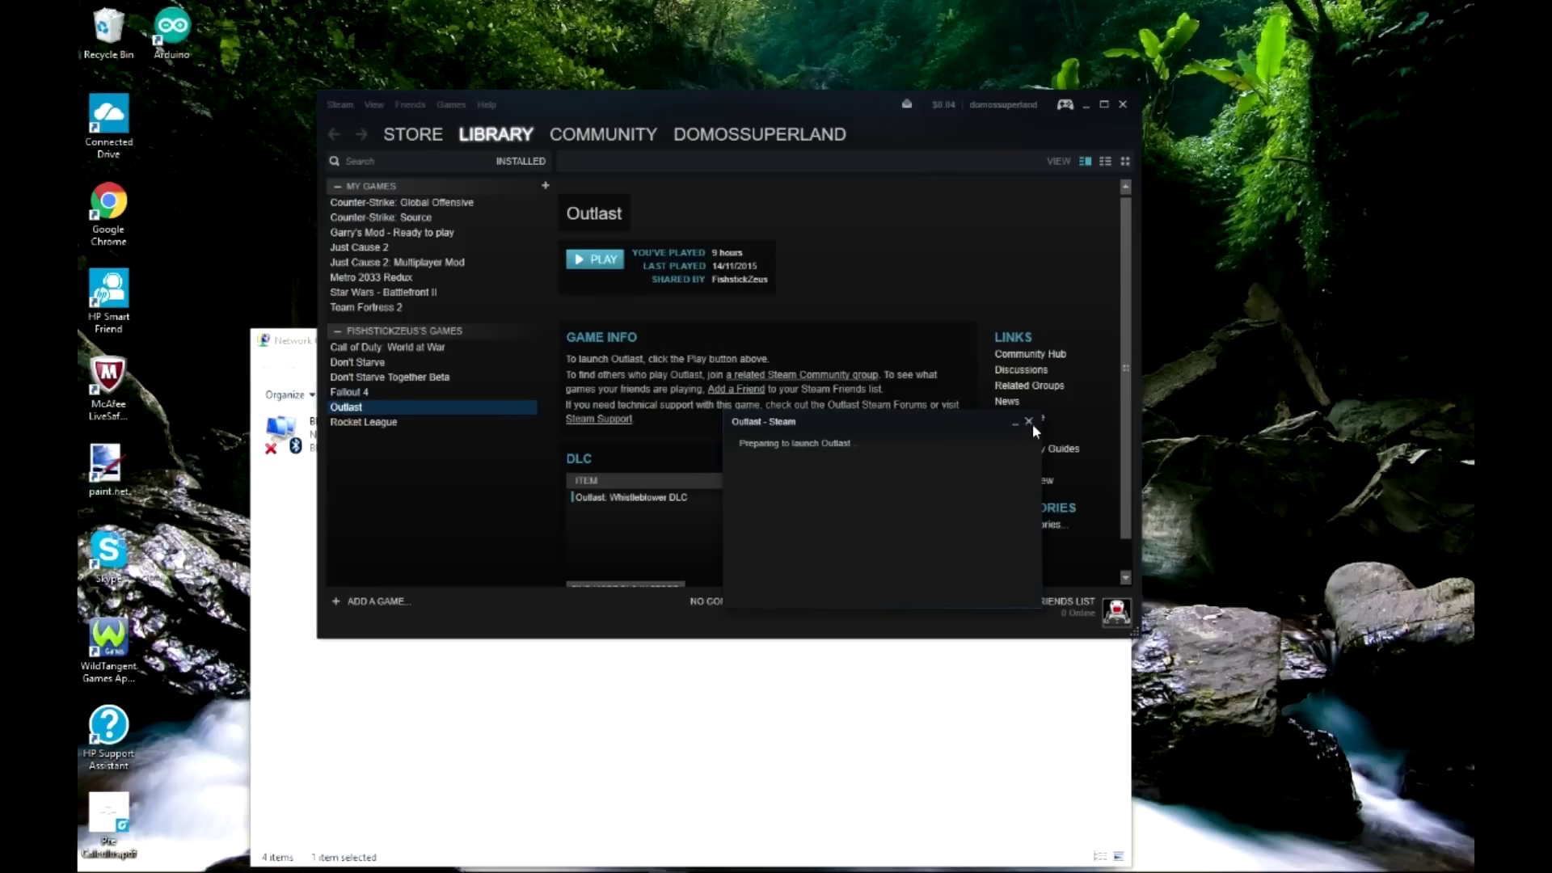
# - Glance at Network Connections, then bring Steam forward to Outlast's Steam Cloud sync warning
pyautogui.click(620, 683)
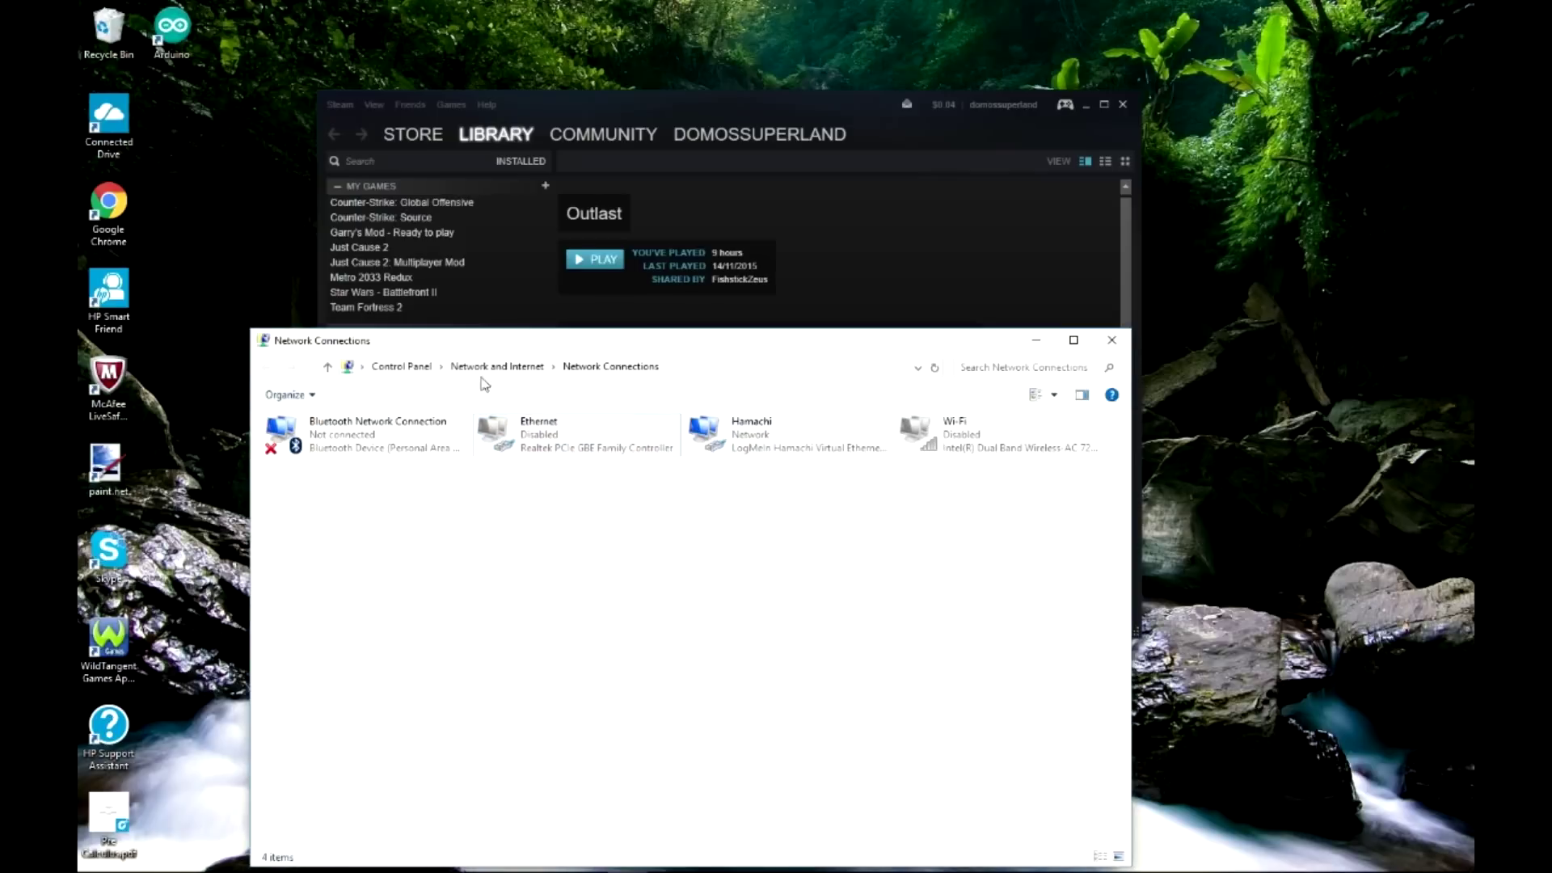
pyautogui.moveTo(582, 869)
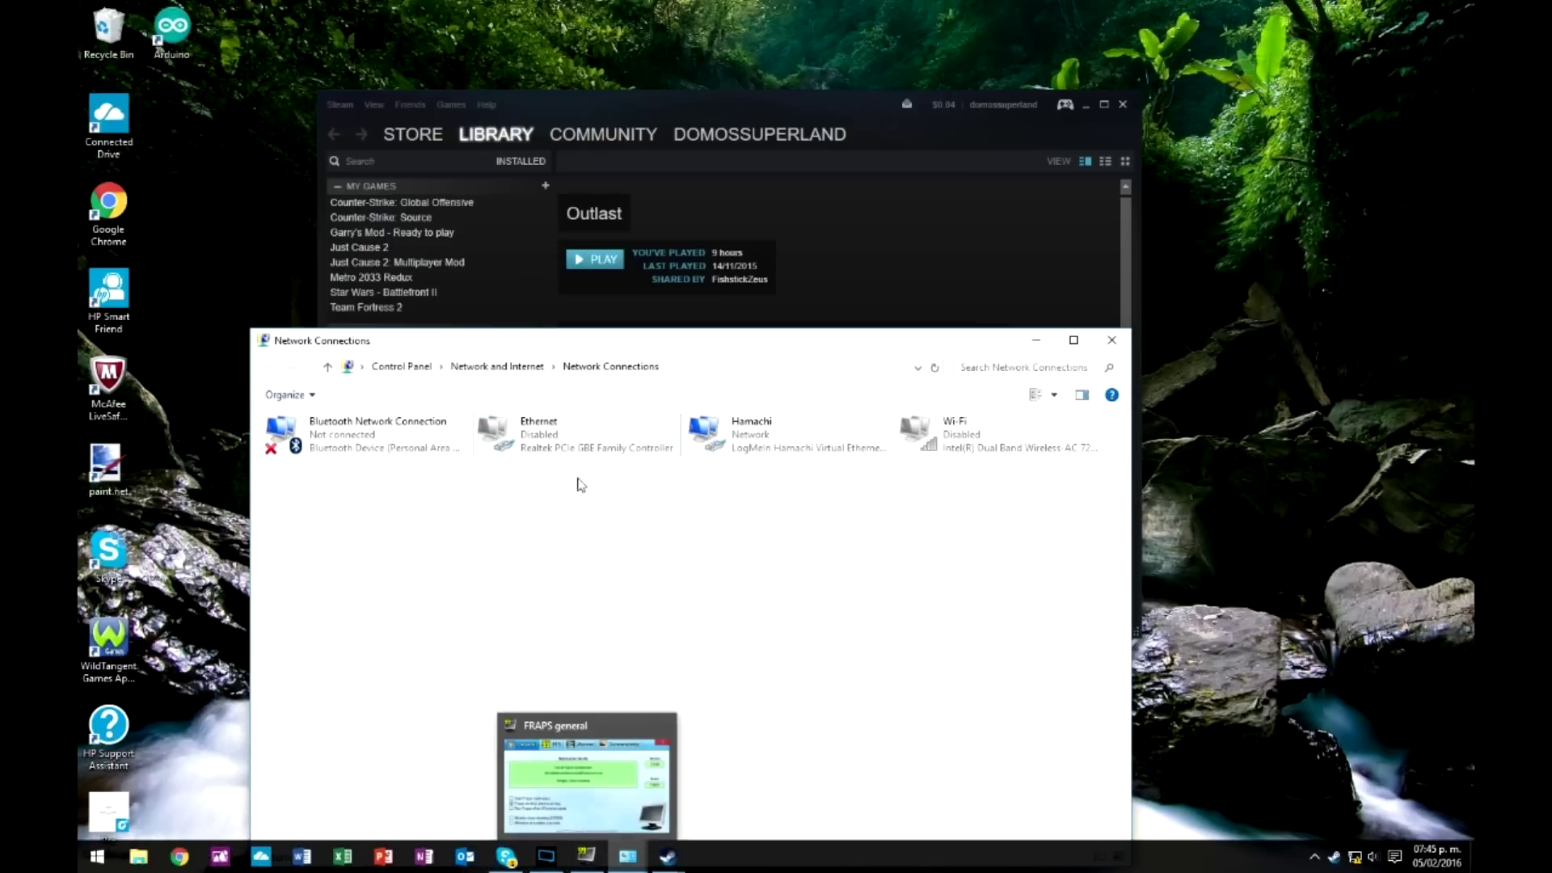
pyautogui.click(544, 244)
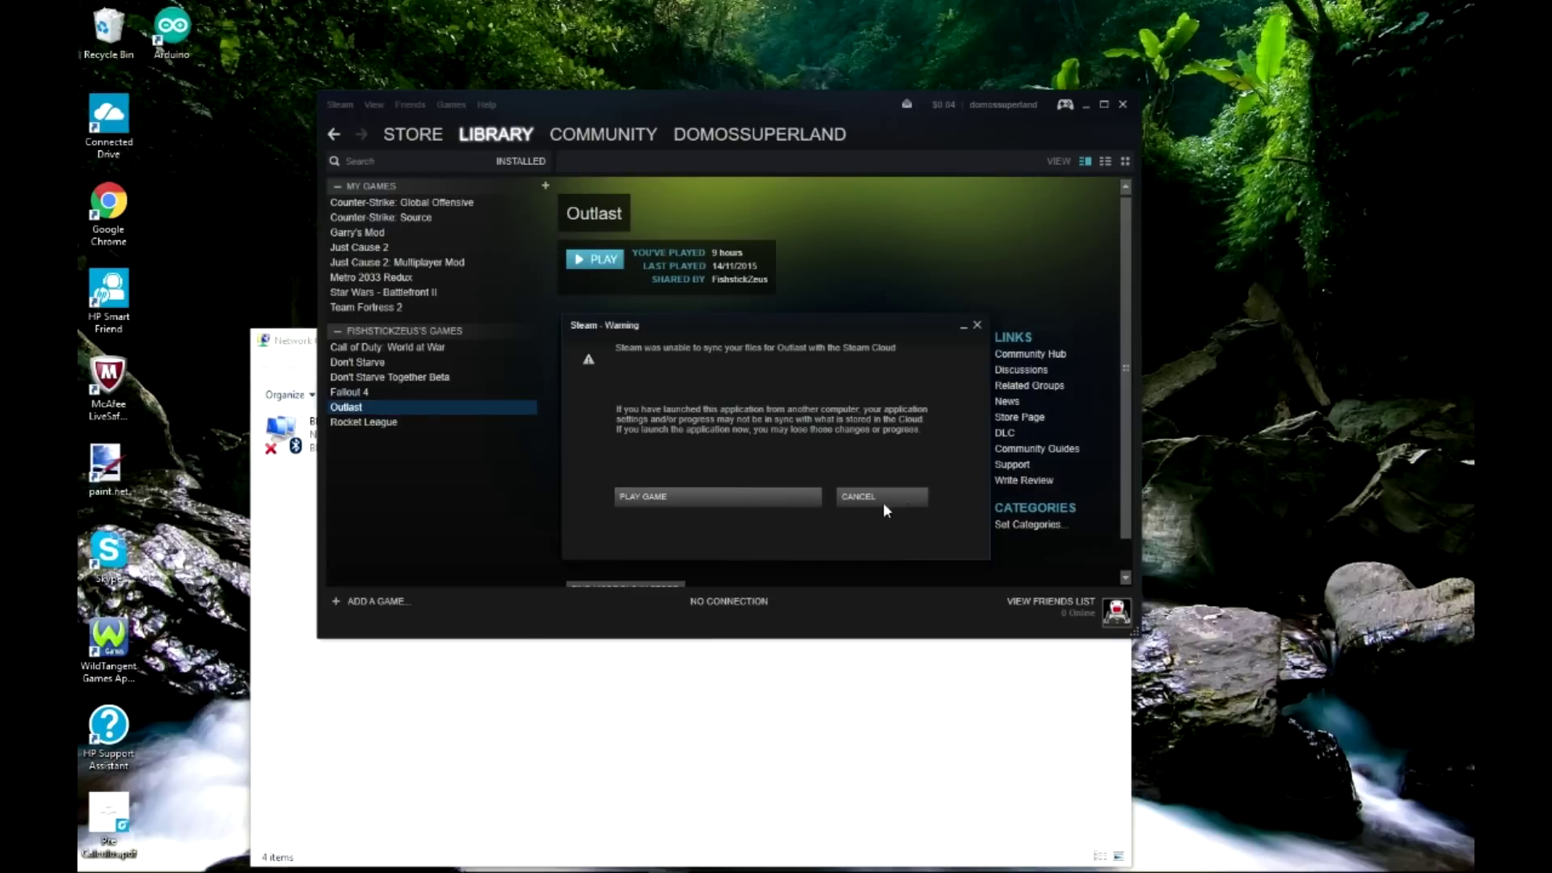
# - Cancel the Outlast launch and re-enable the Ethernet connection
pyautogui.click(908, 499)
pyautogui.click(726, 663)
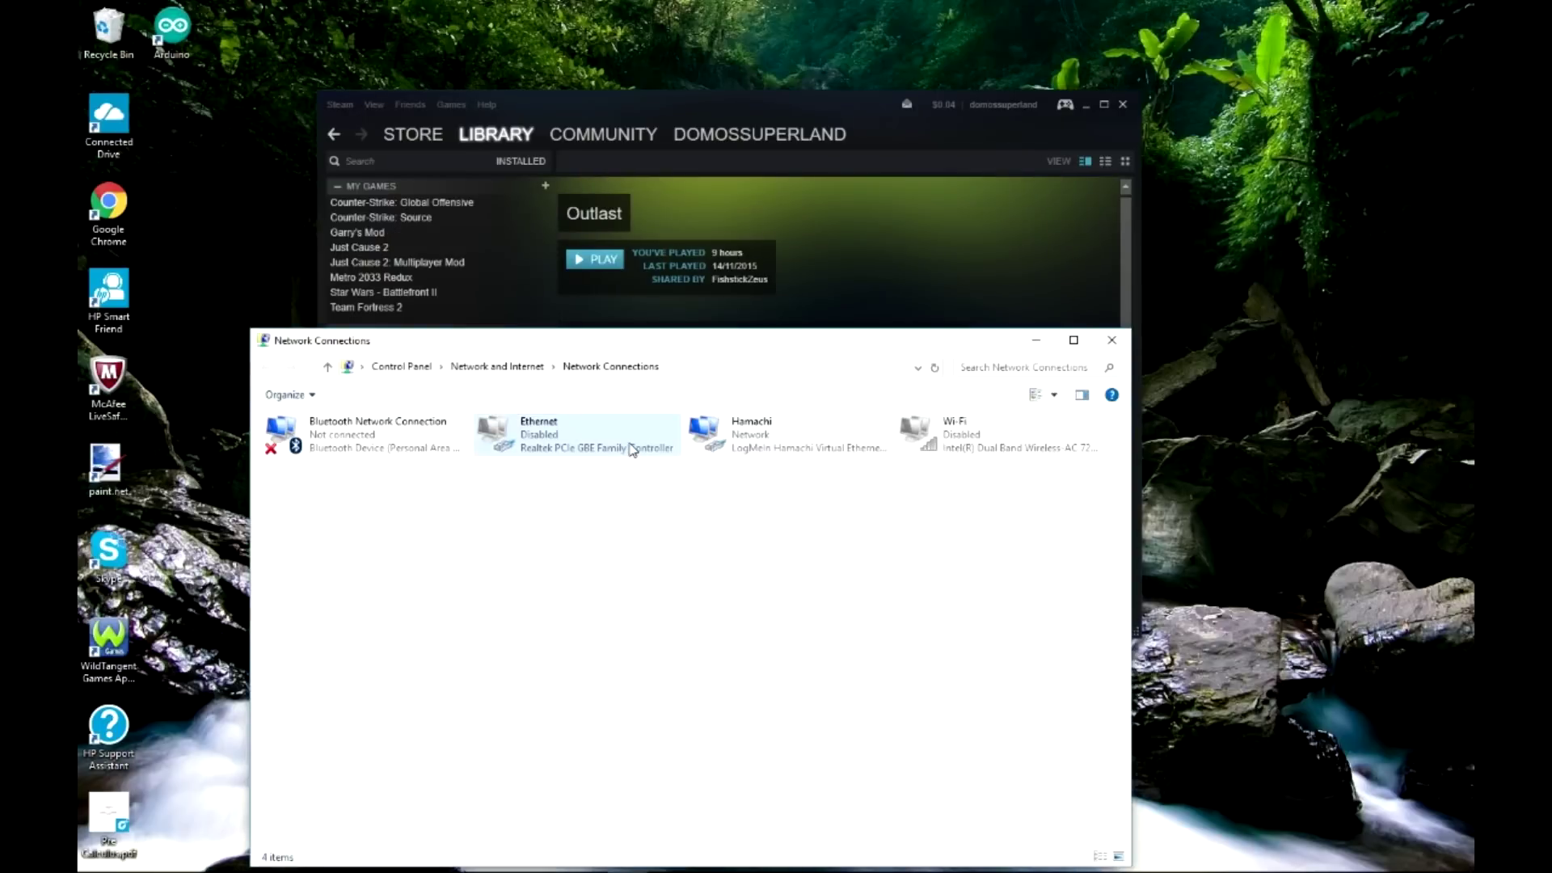
pyautogui.rightClick(630, 444)
pyautogui.click(656, 456)
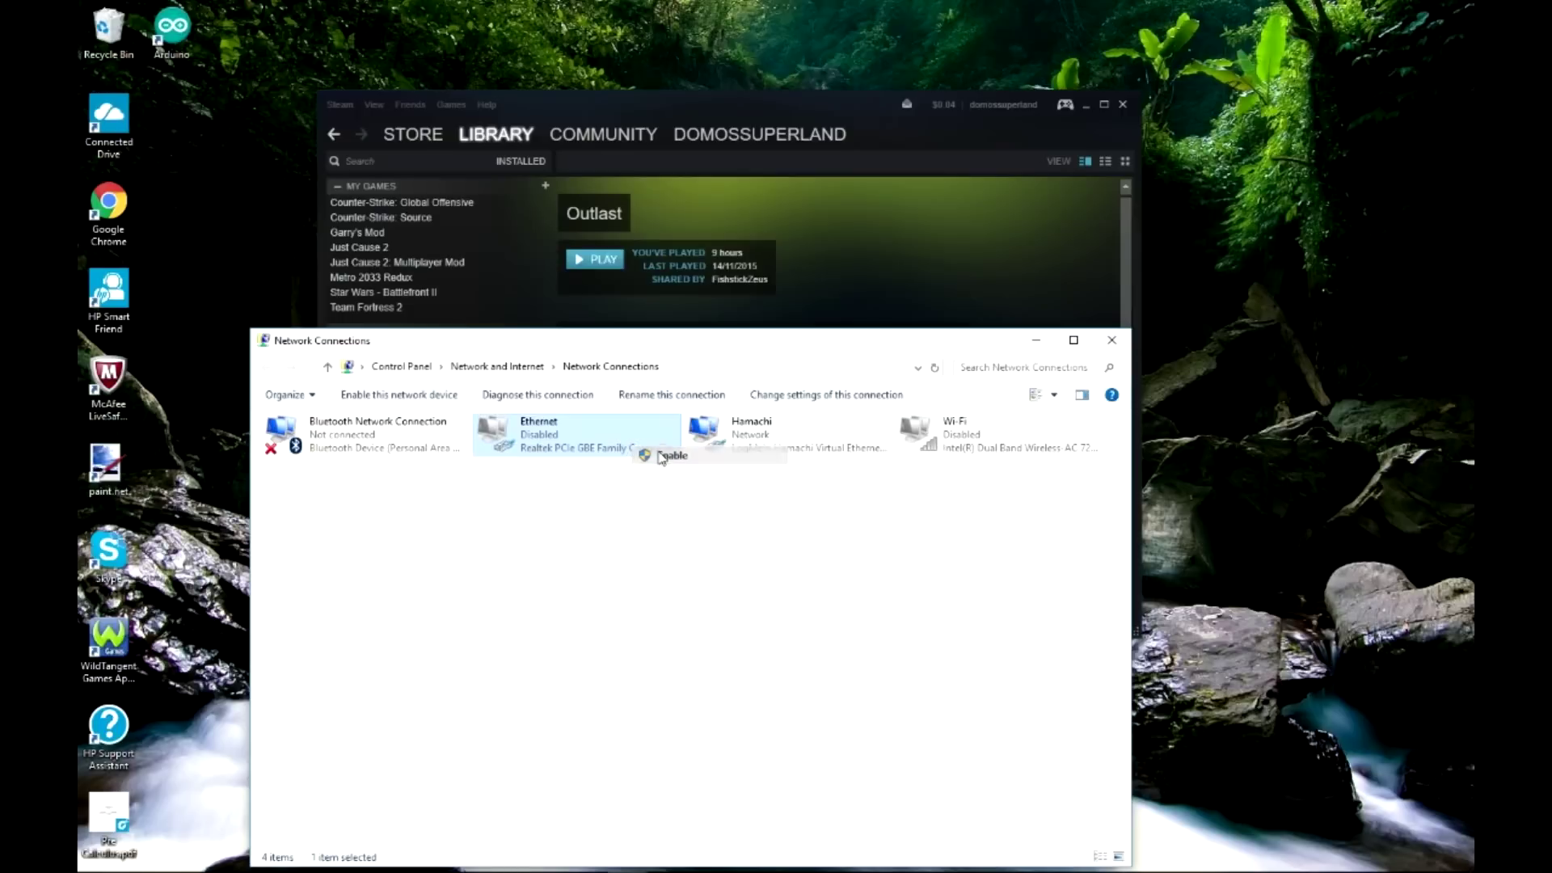
# - Open Steam's friends list and set the friends status to Online
pyautogui.click(752, 281)
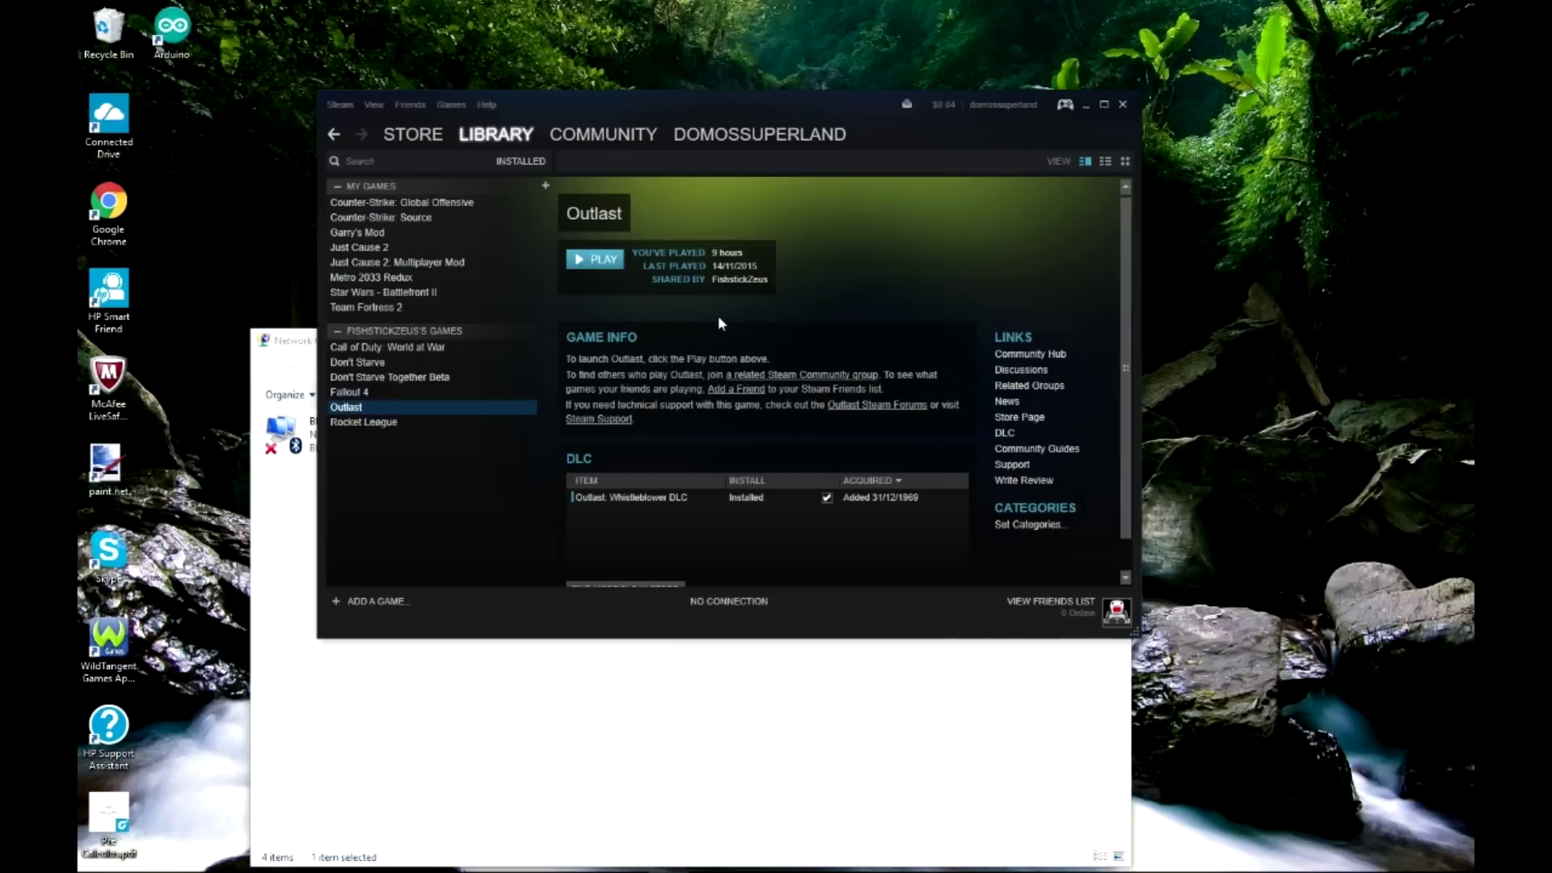
pyautogui.click(340, 104)
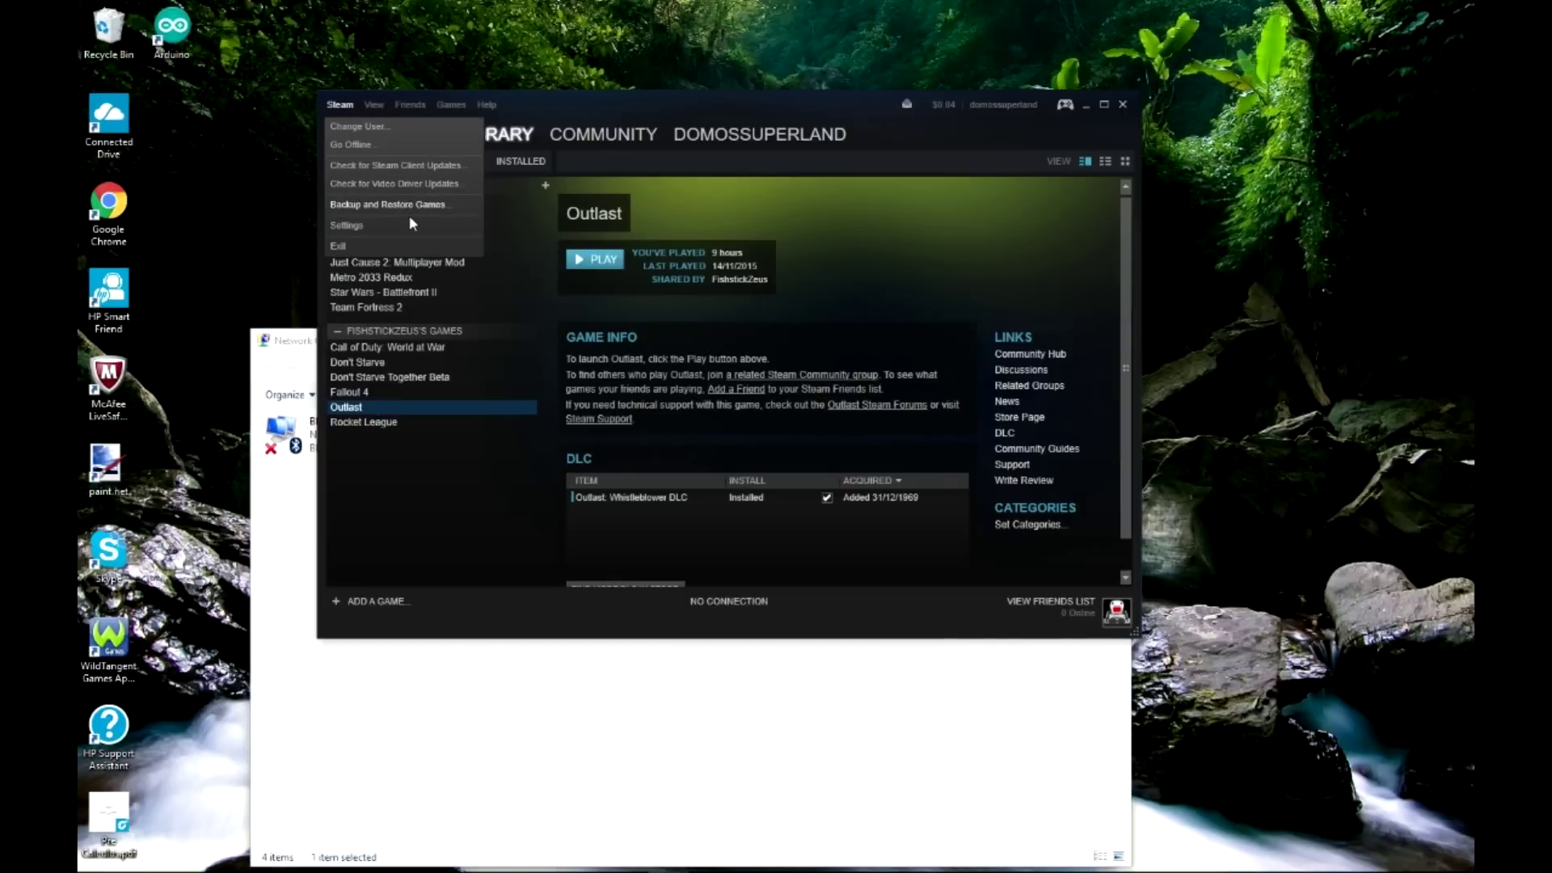
pyautogui.click(1090, 606)
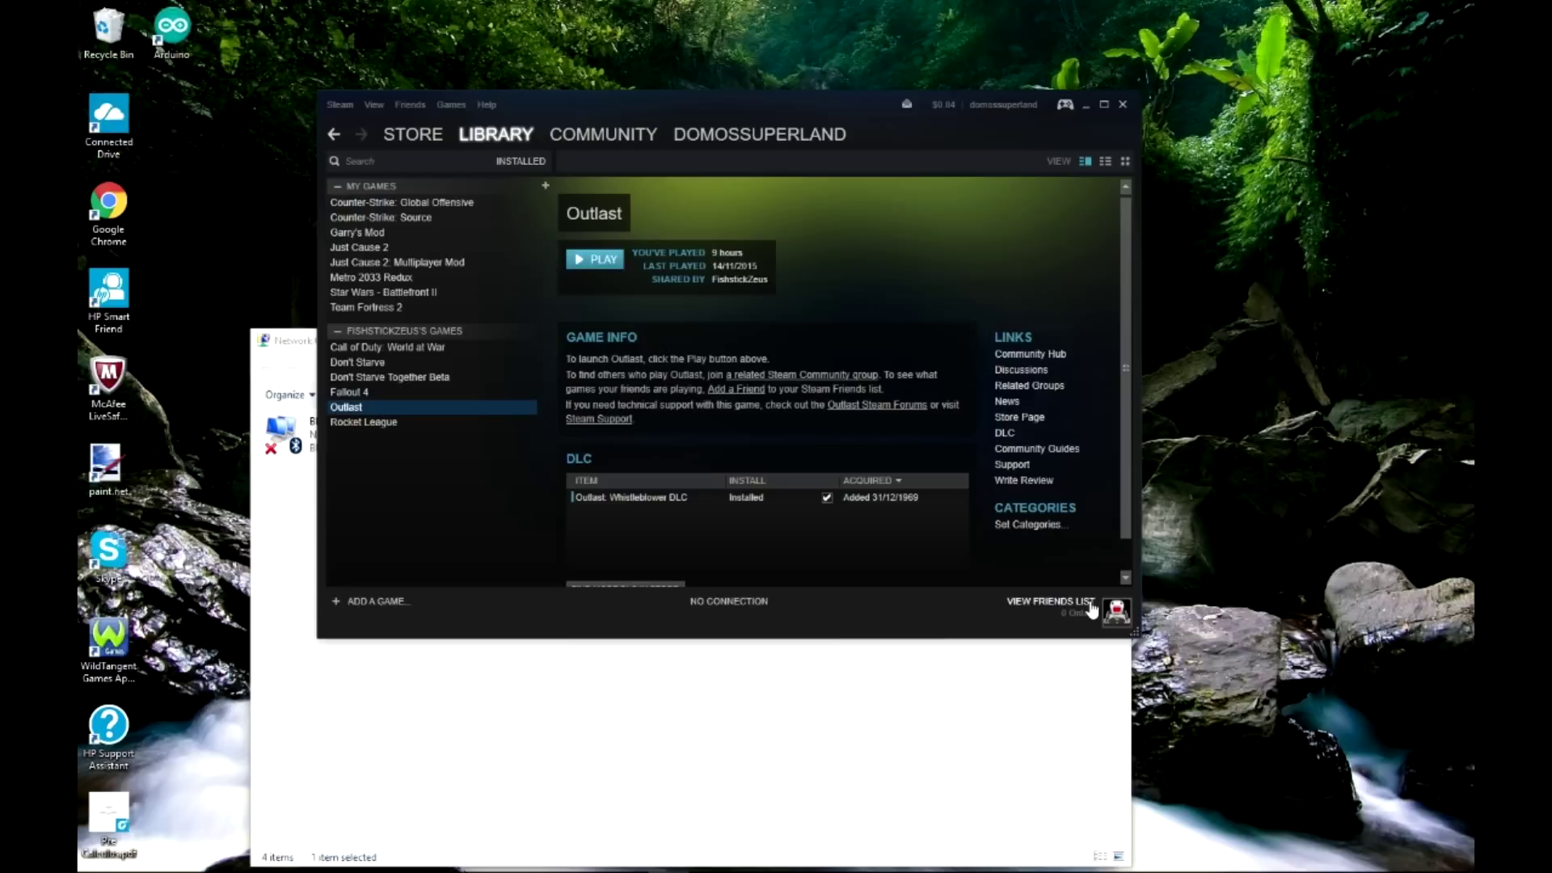
pyautogui.click(1091, 607)
pyautogui.click(981, 172)
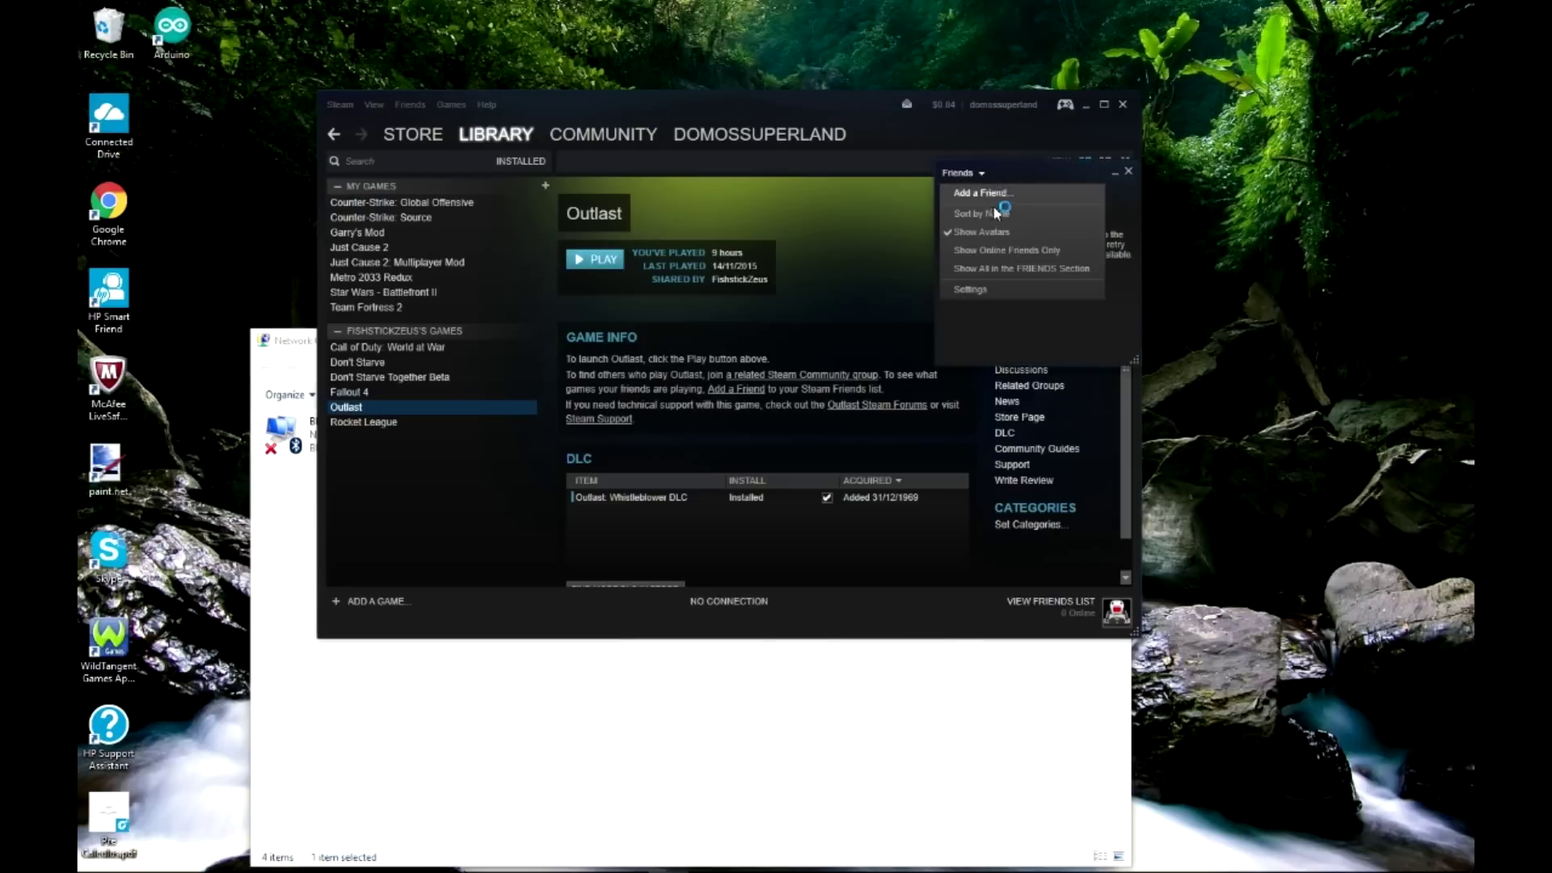
pyautogui.click(1067, 193)
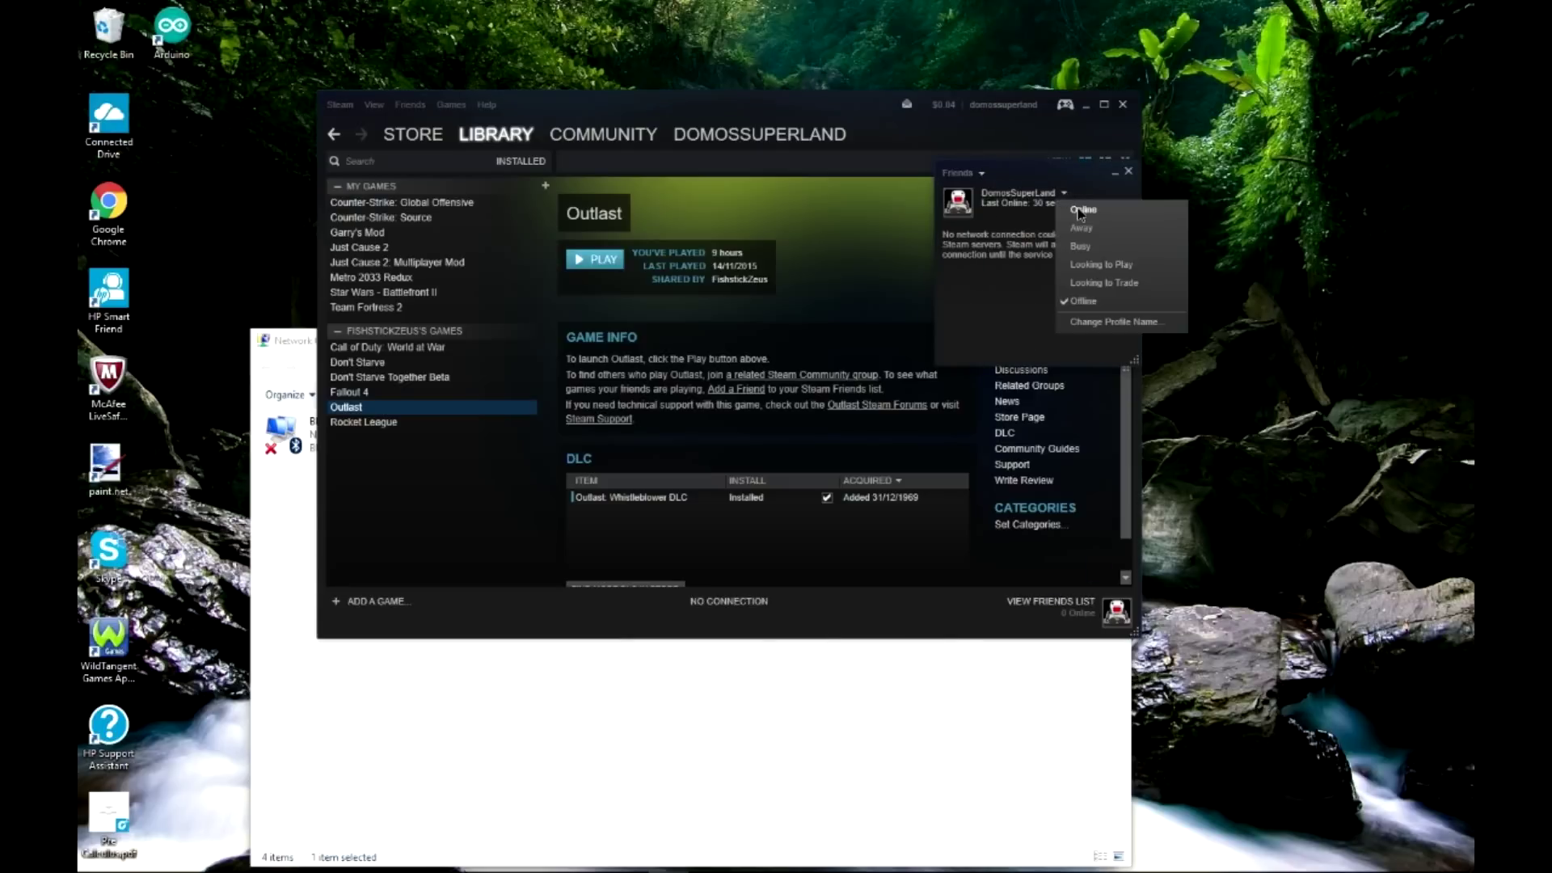
pyautogui.click(1081, 210)
pyautogui.click(521, 675)
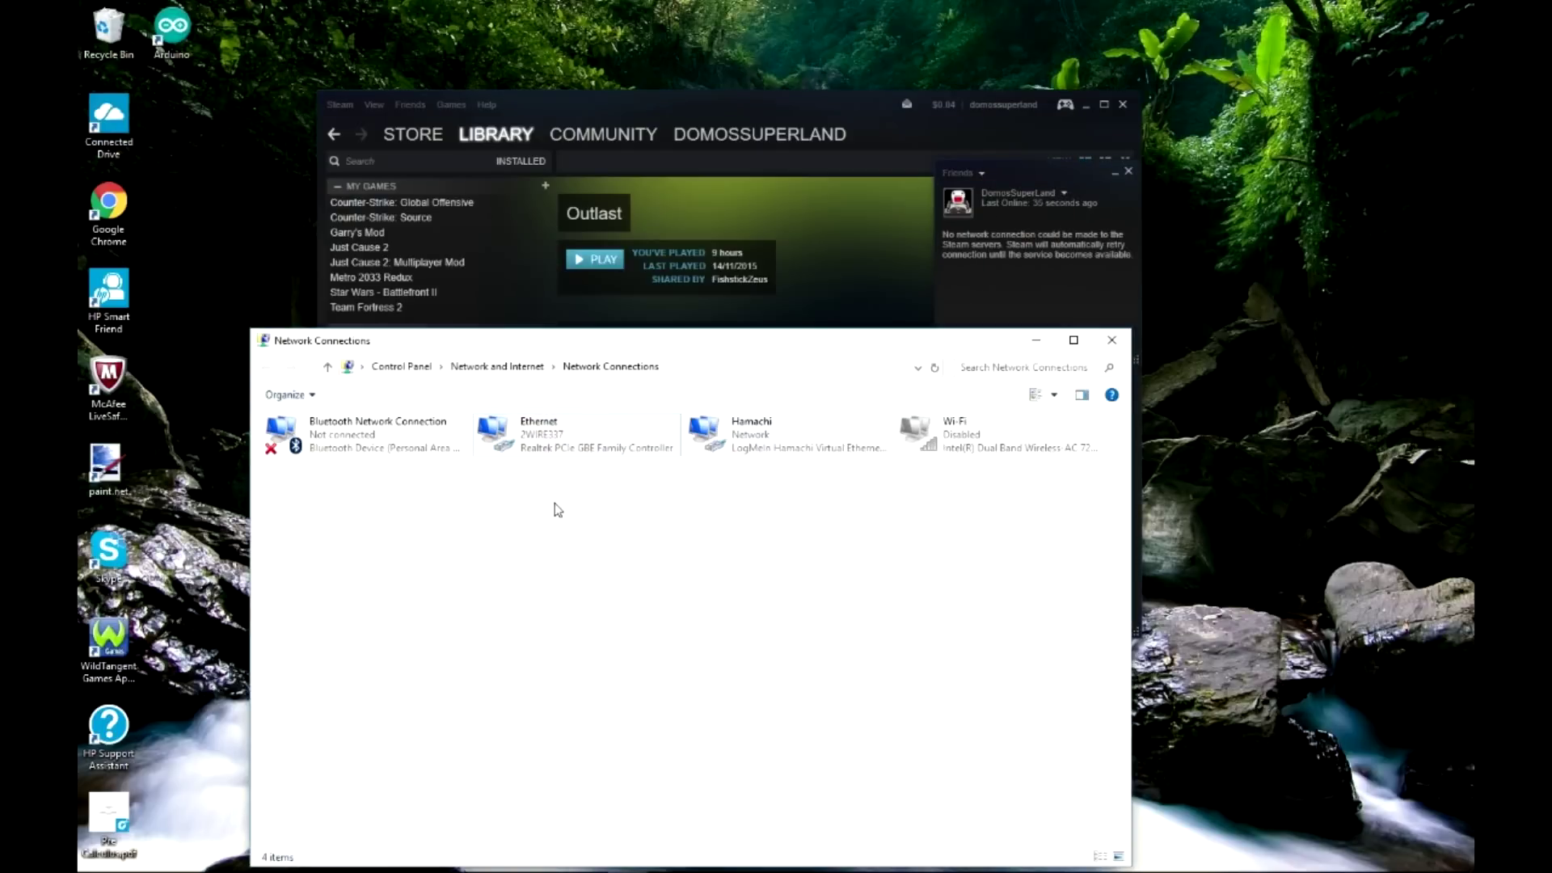
# - Close the Steam window and reopen it on the game library from the tray icon
pyautogui.click(1127, 173)
pyautogui.click(1123, 104)
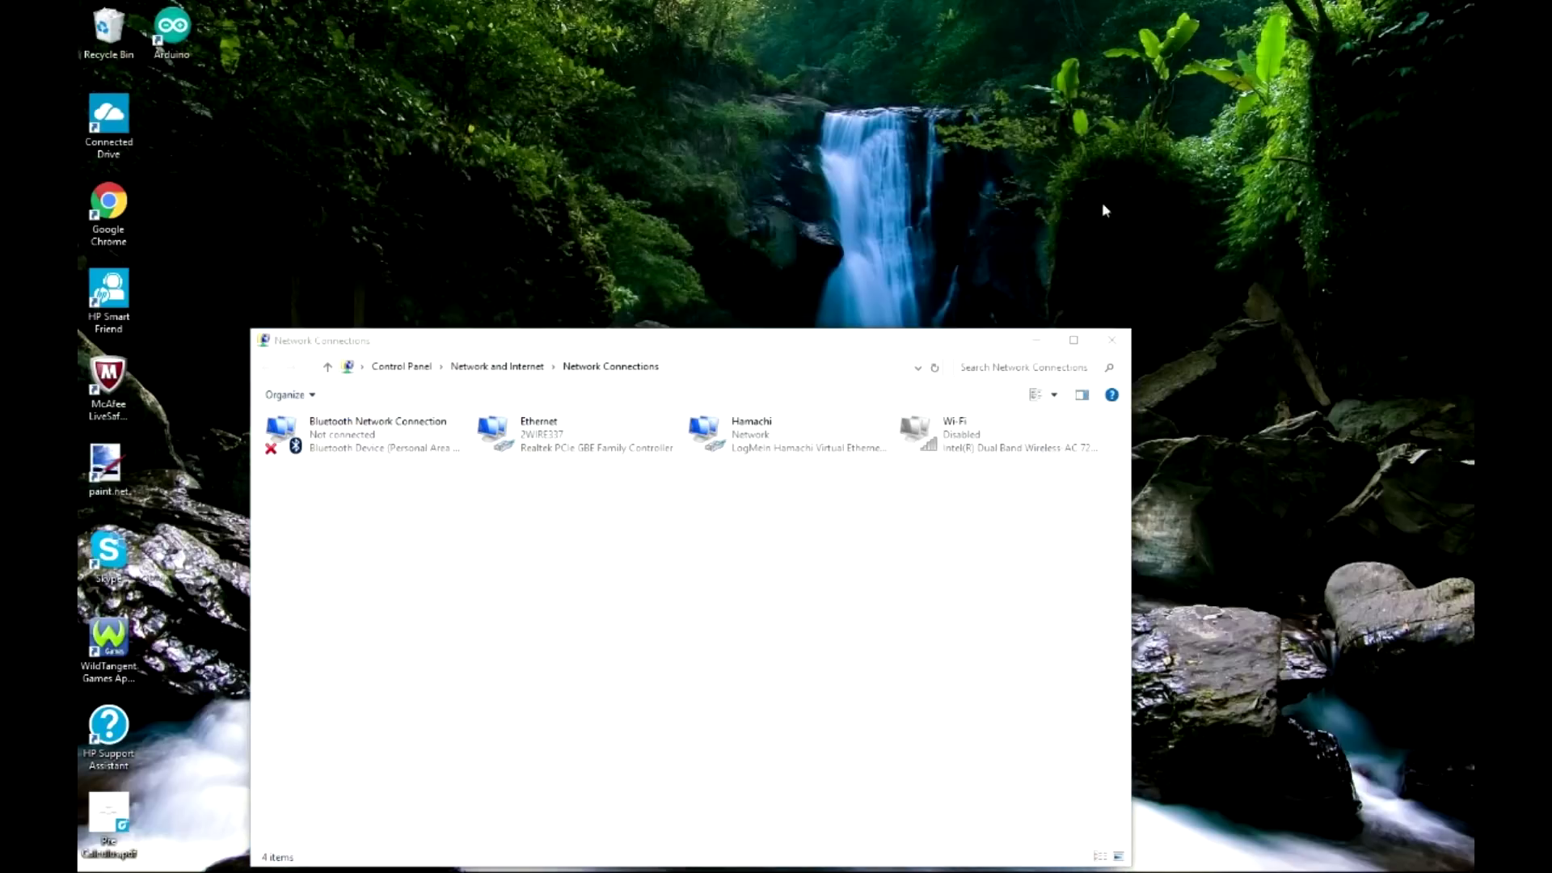
pyautogui.click(1335, 856)
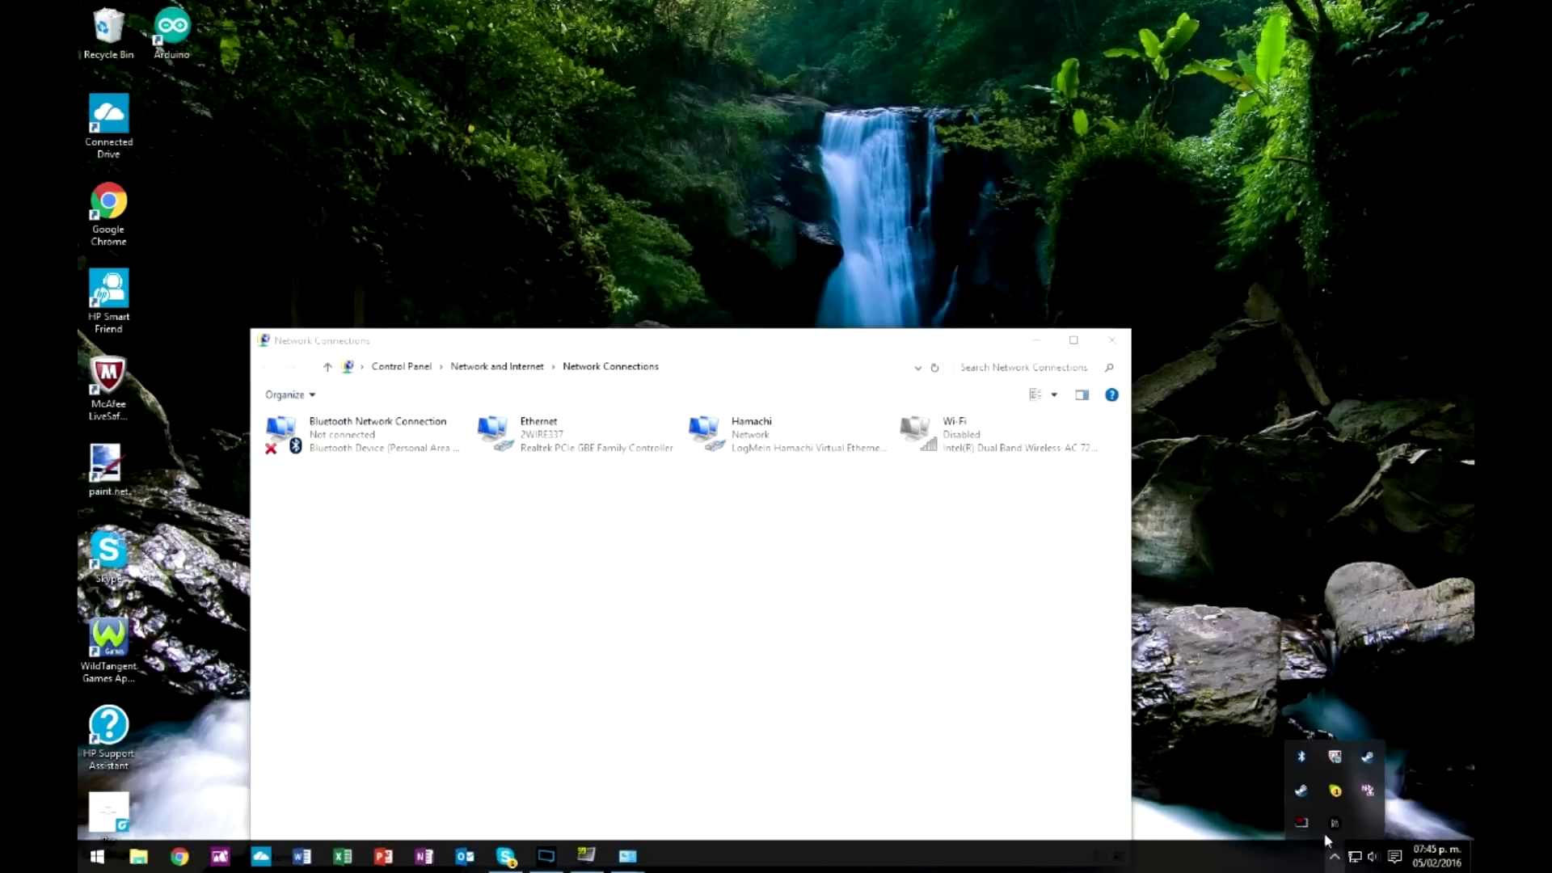
pyautogui.rightClick(1367, 757)
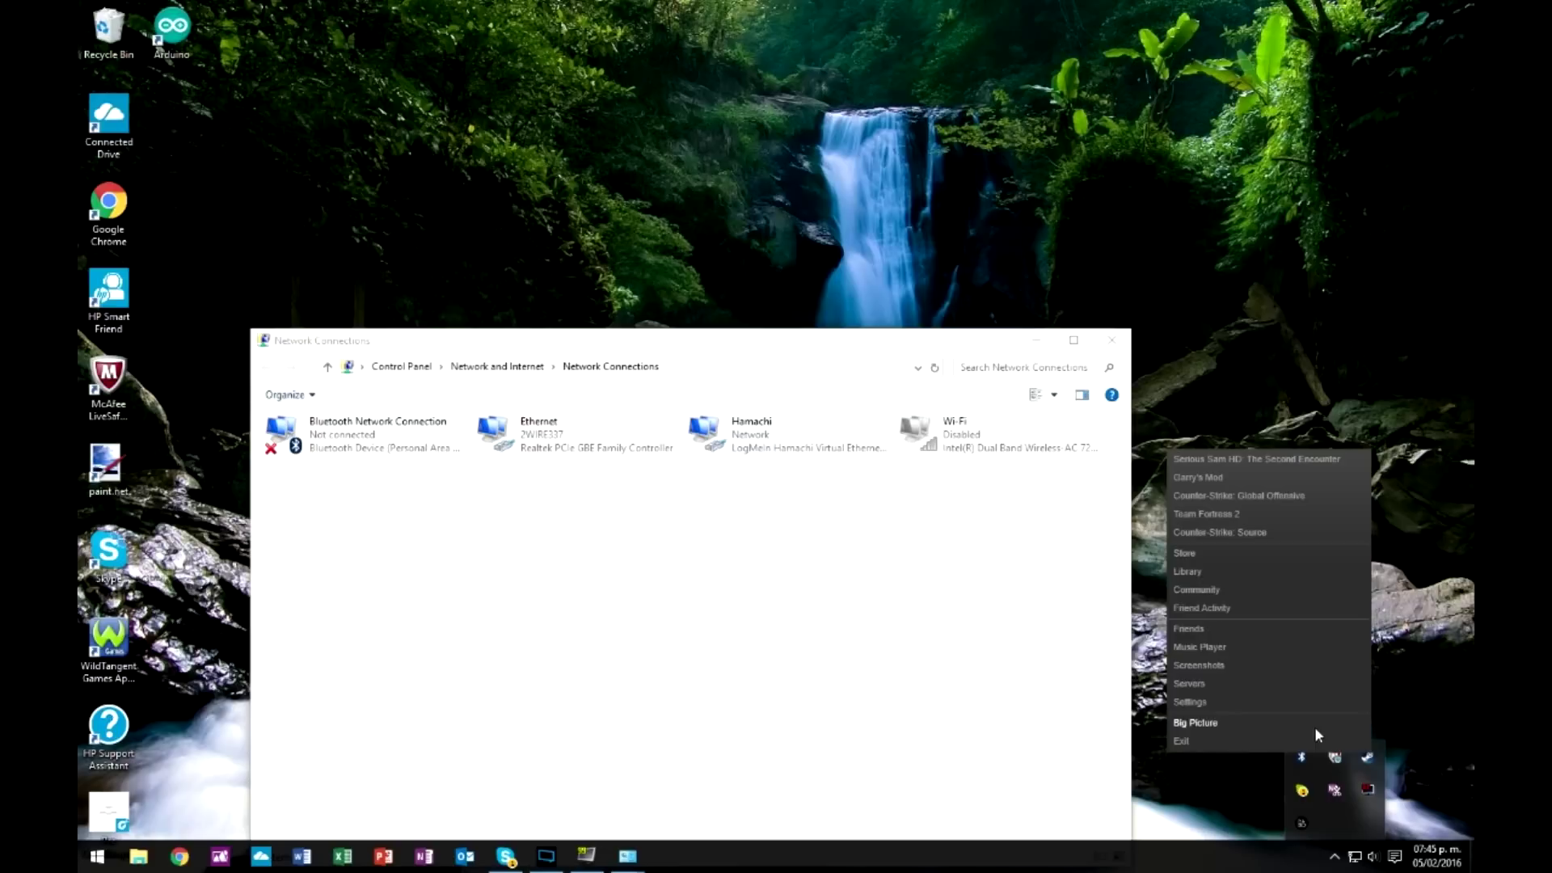
pyautogui.click(1204, 570)
# - Close the Steam window again and exit Steam completely from the tray icon
pyautogui.click(1054, 601)
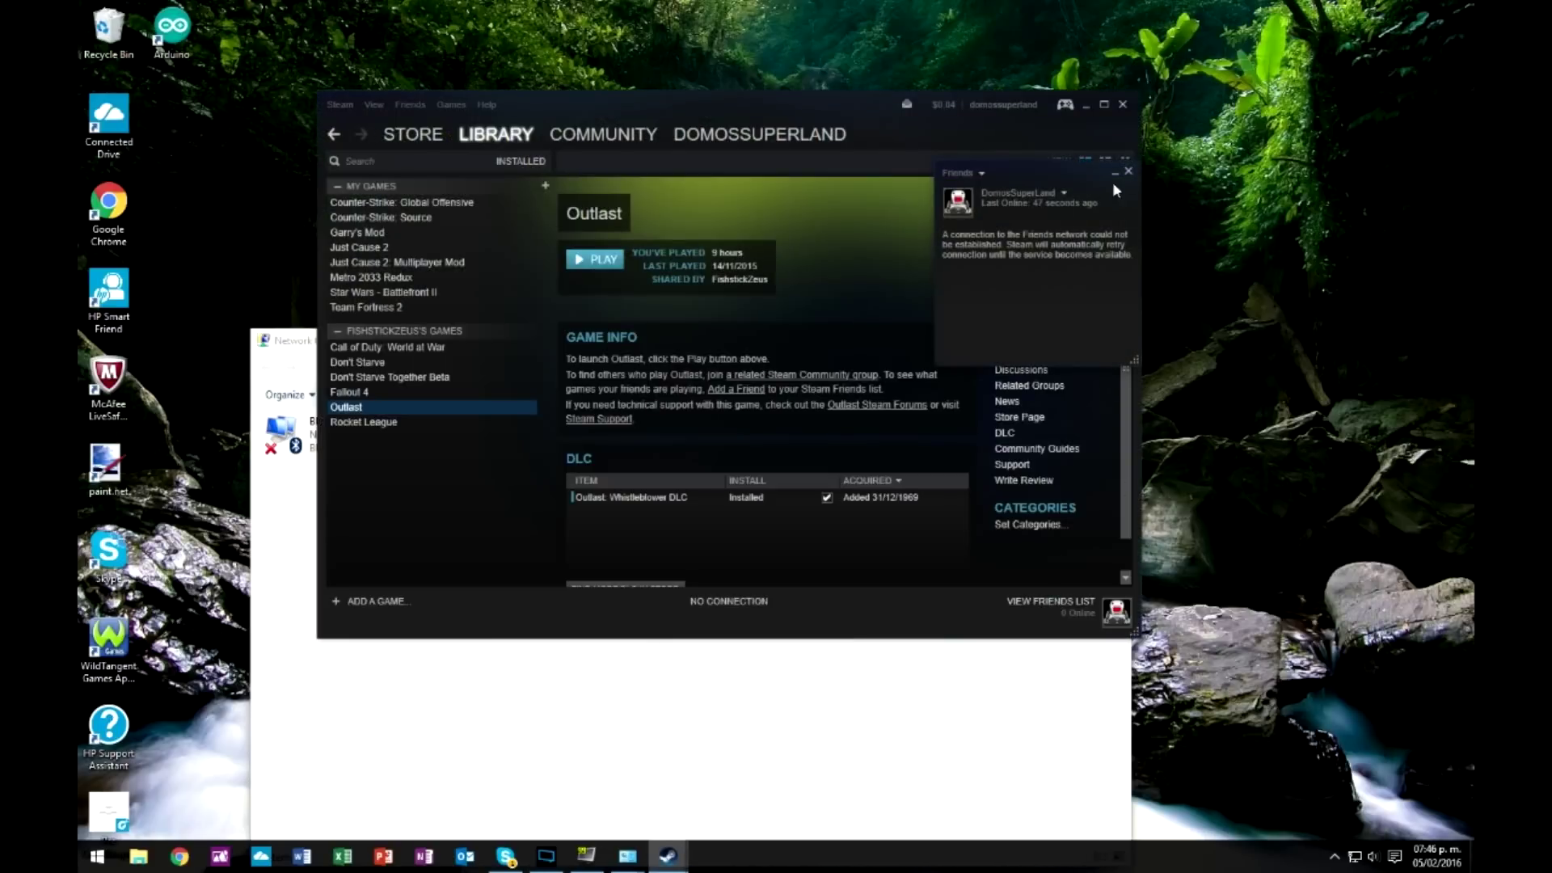
pyautogui.click(1123, 105)
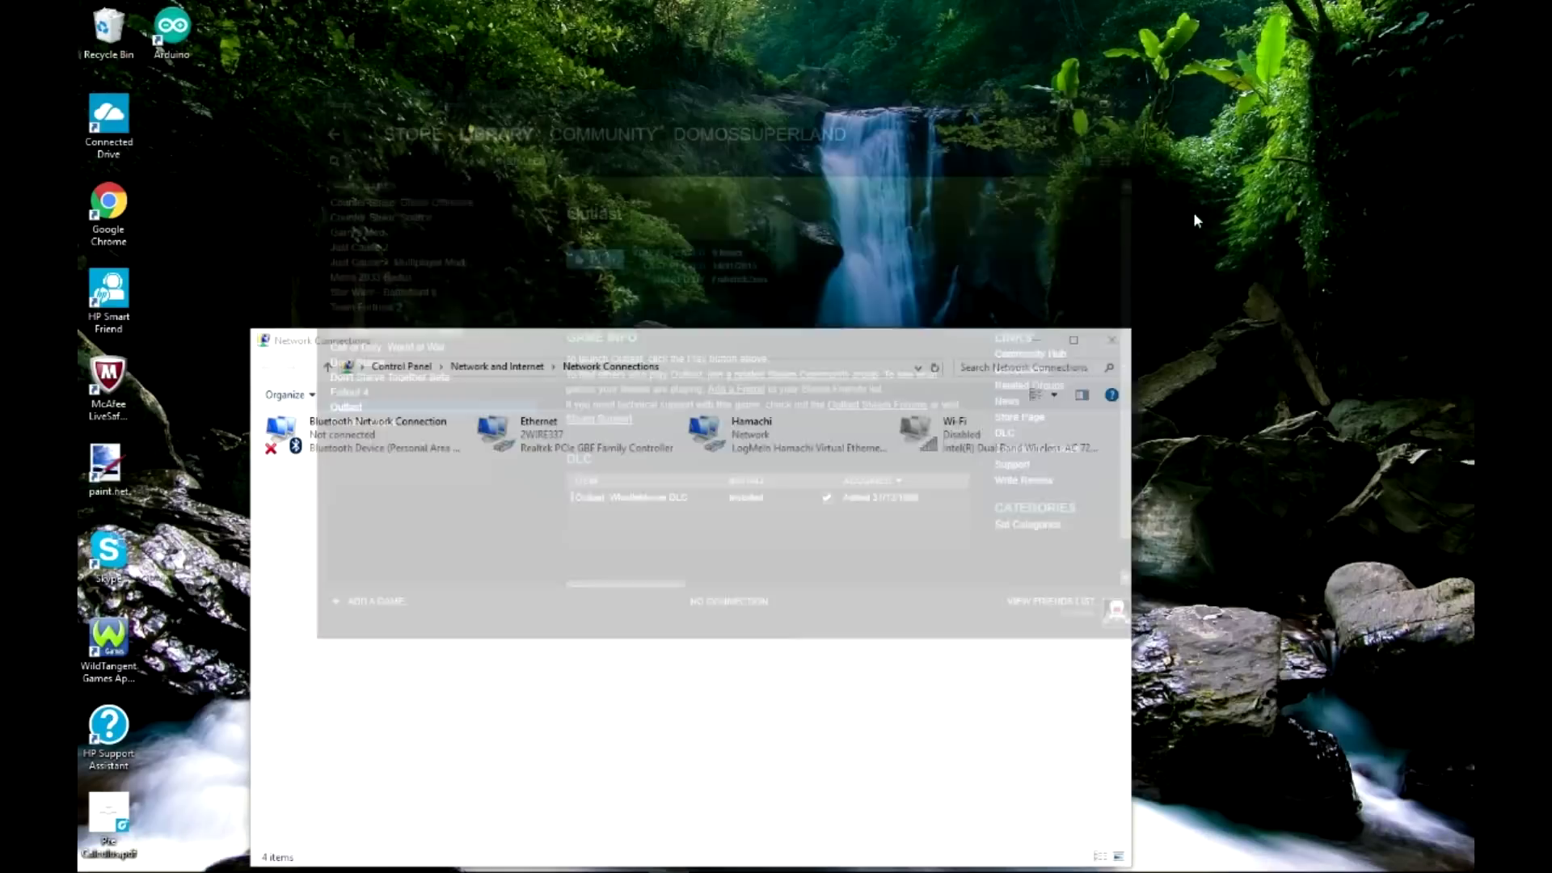
pyautogui.click(1335, 855)
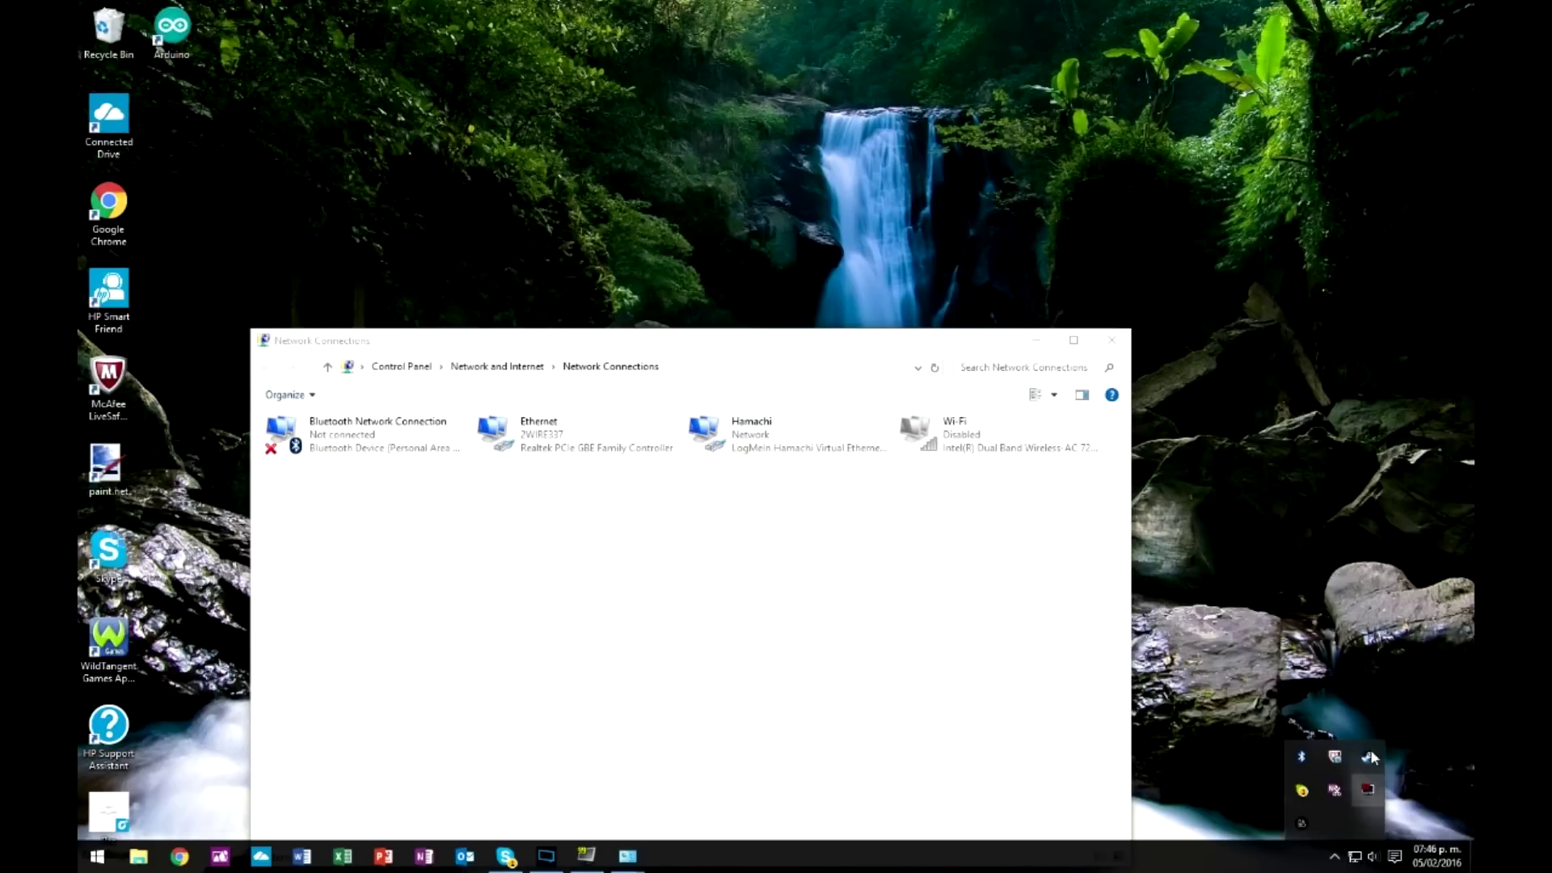
pyautogui.rightClick(1367, 758)
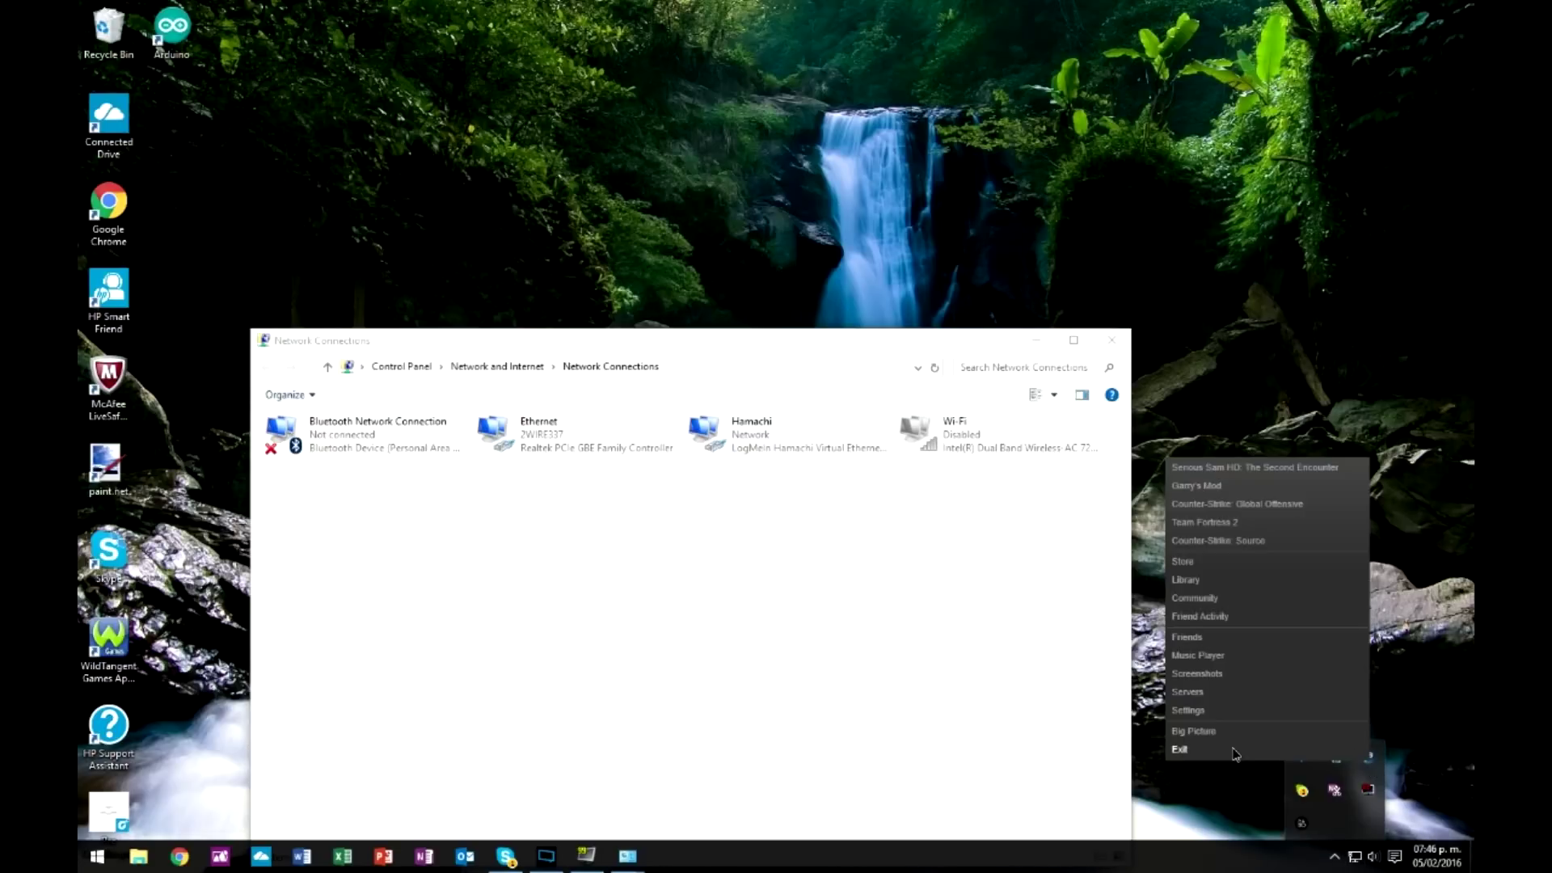
pyautogui.click(1234, 750)
# - Relaunch Steam from the Steam folder in the Start menu's All apps list
pyautogui.click(97, 856)
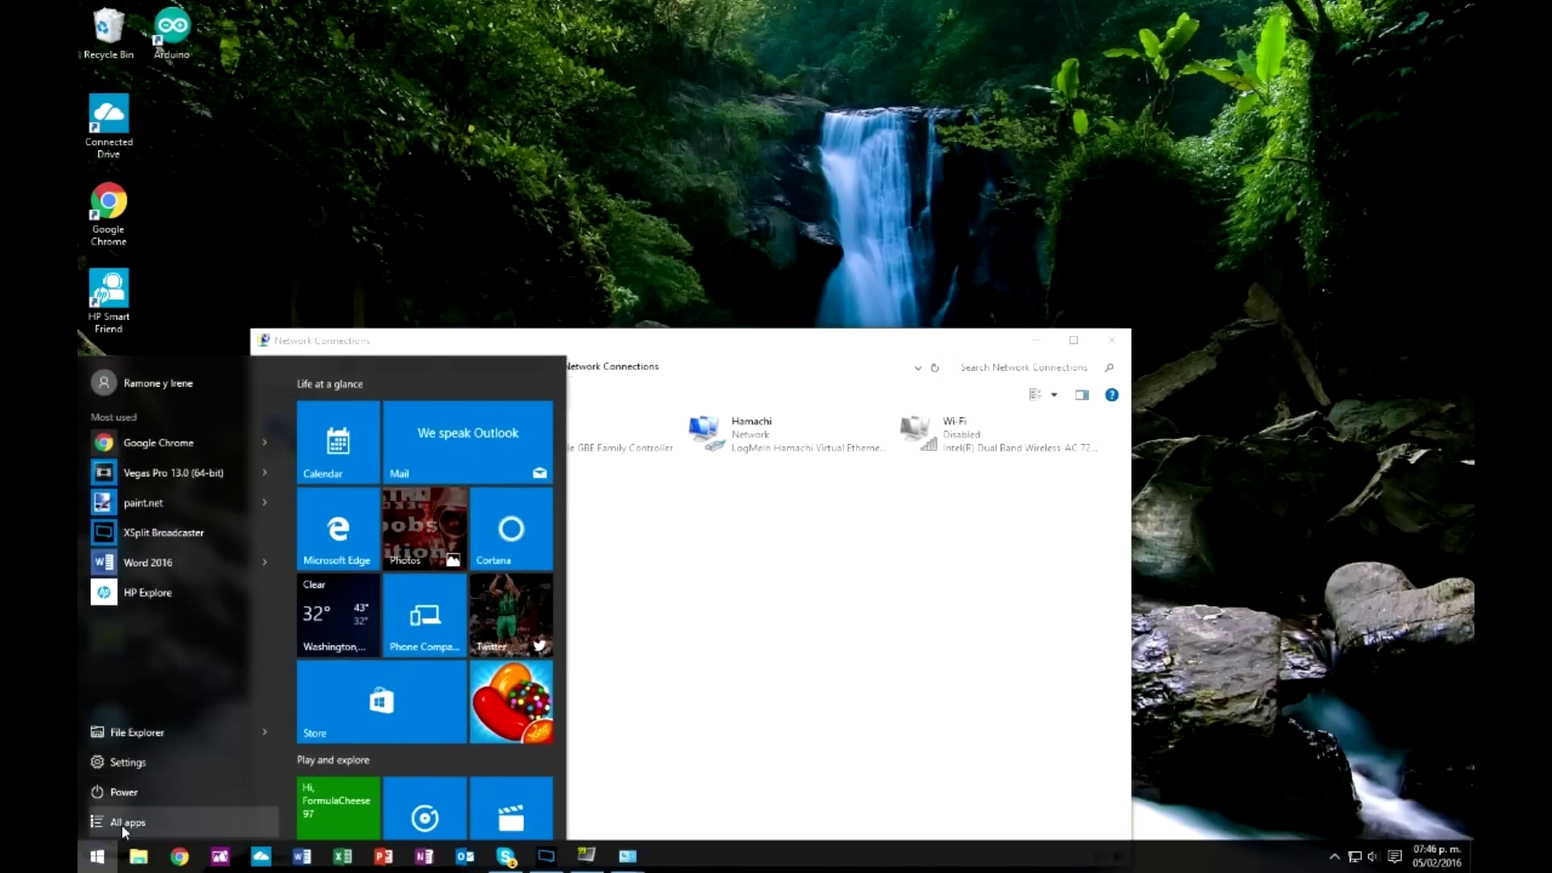
pyautogui.click(124, 823)
pyautogui.scroll(-10, 156, 618)
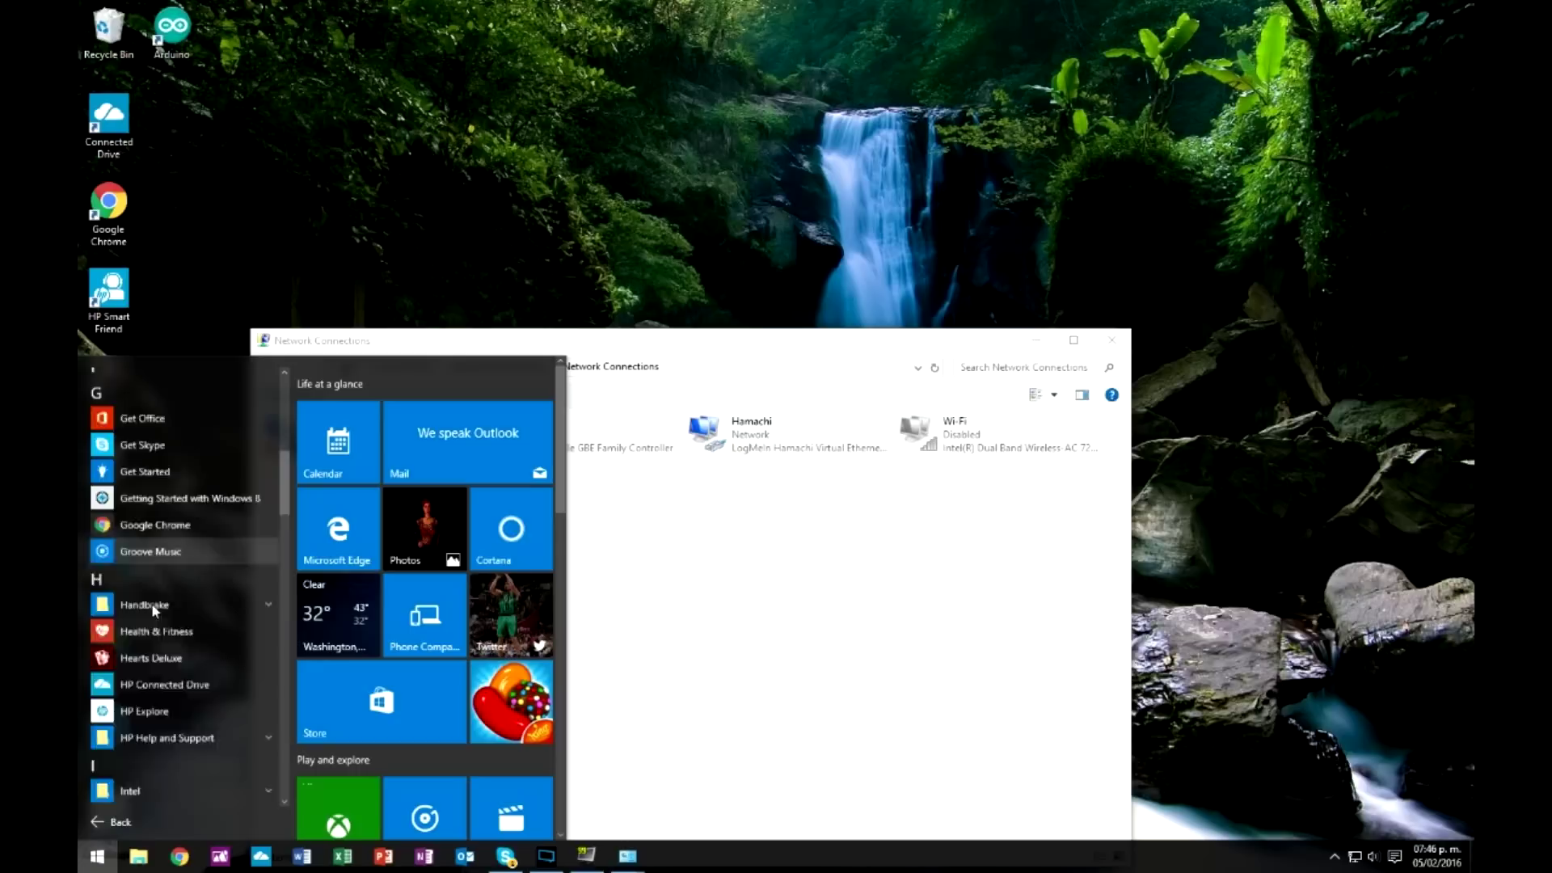
pyautogui.scroll(-15, 158, 610)
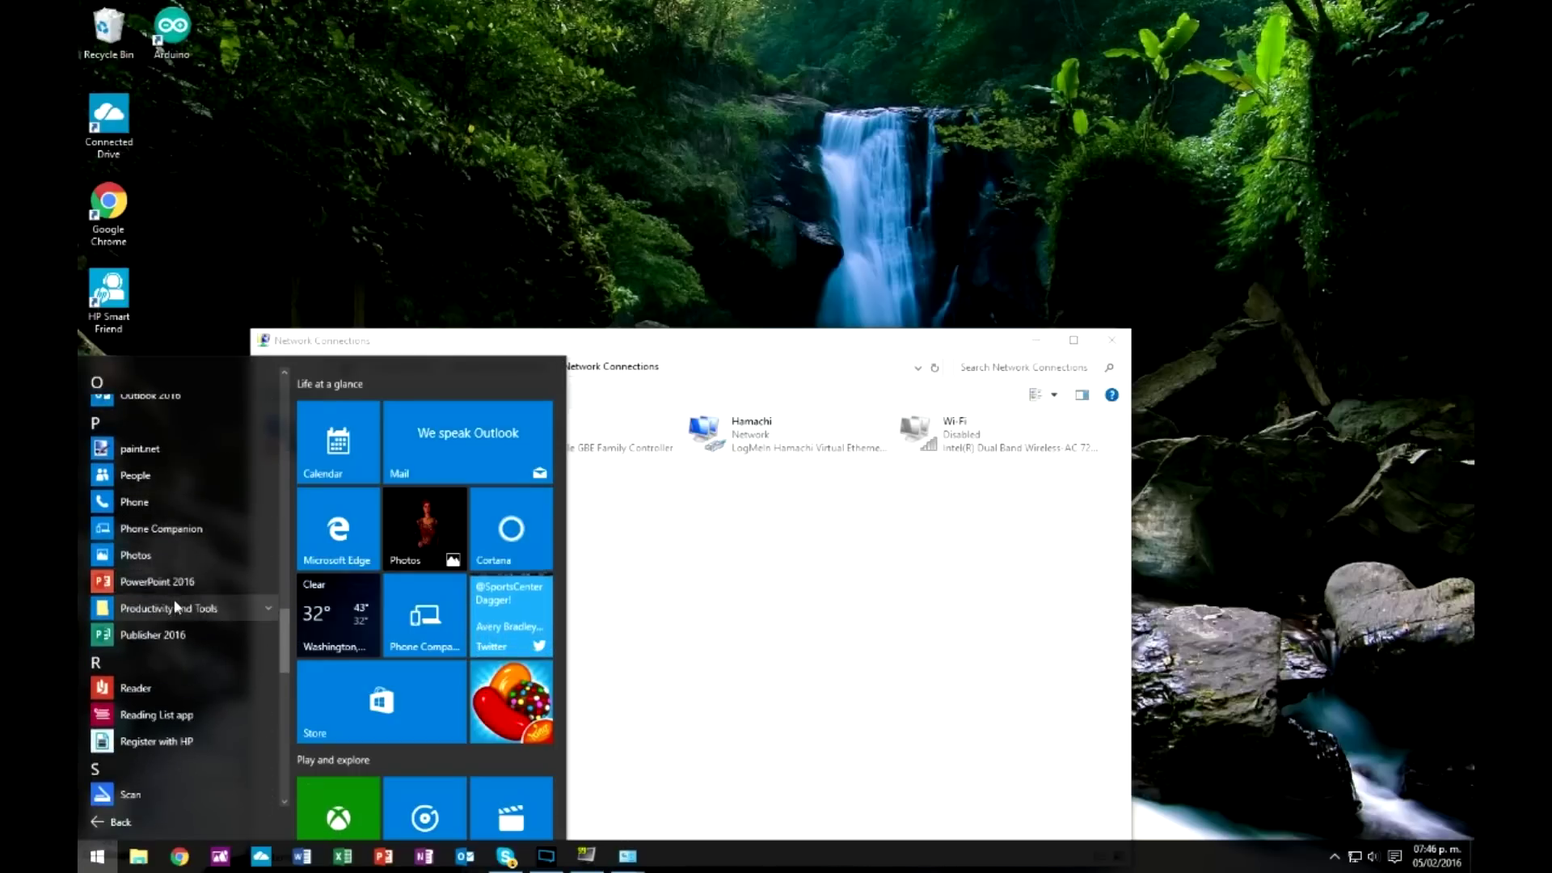
pyautogui.scroll(-5, 177, 608)
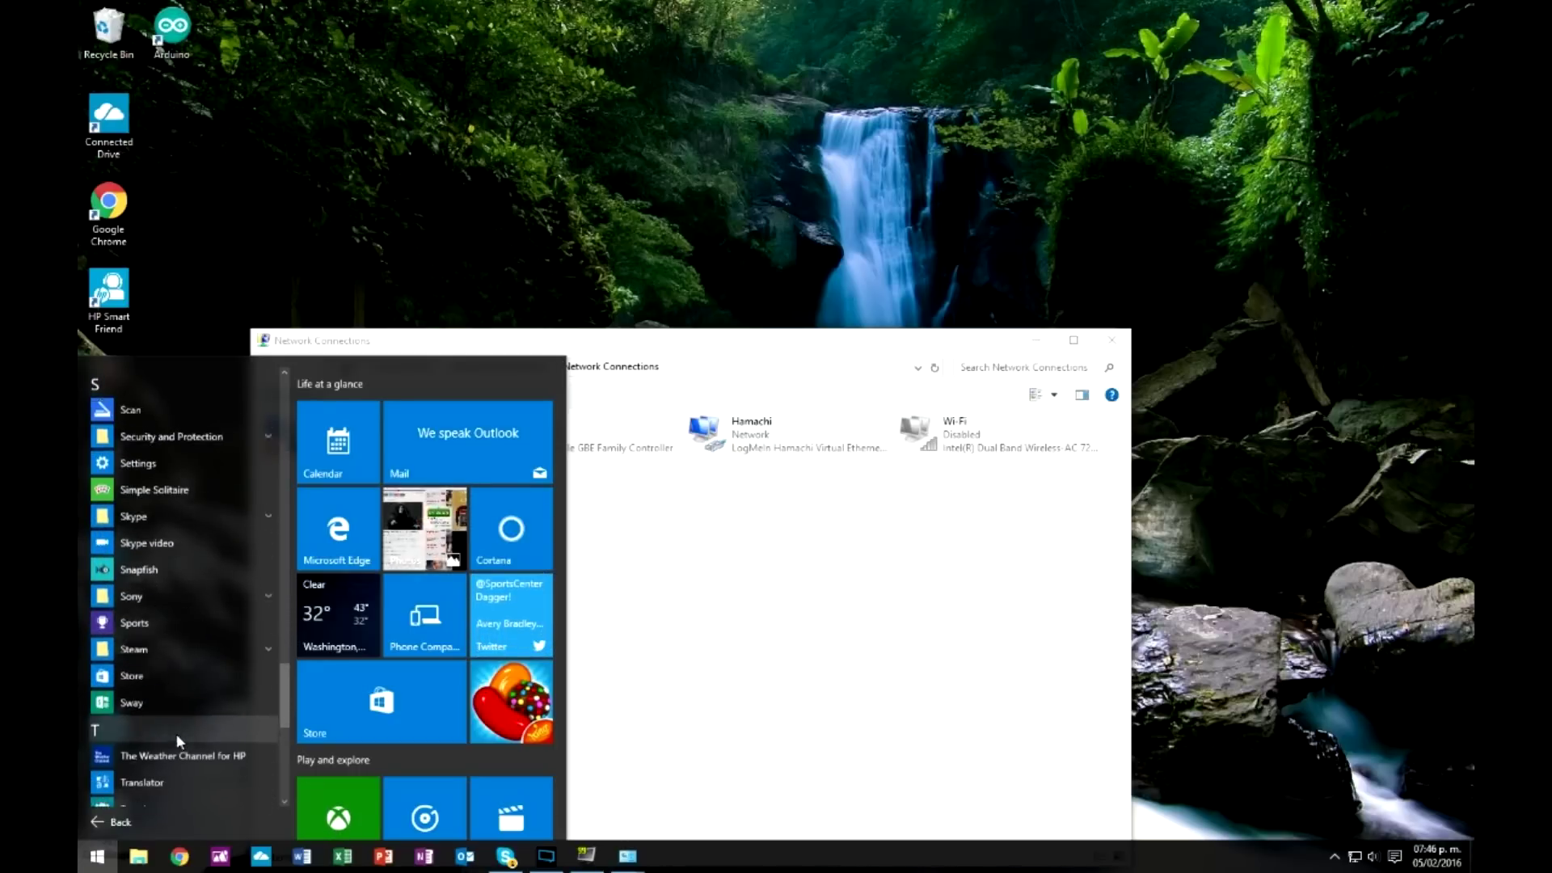
pyautogui.click(186, 645)
pyautogui.click(174, 670)
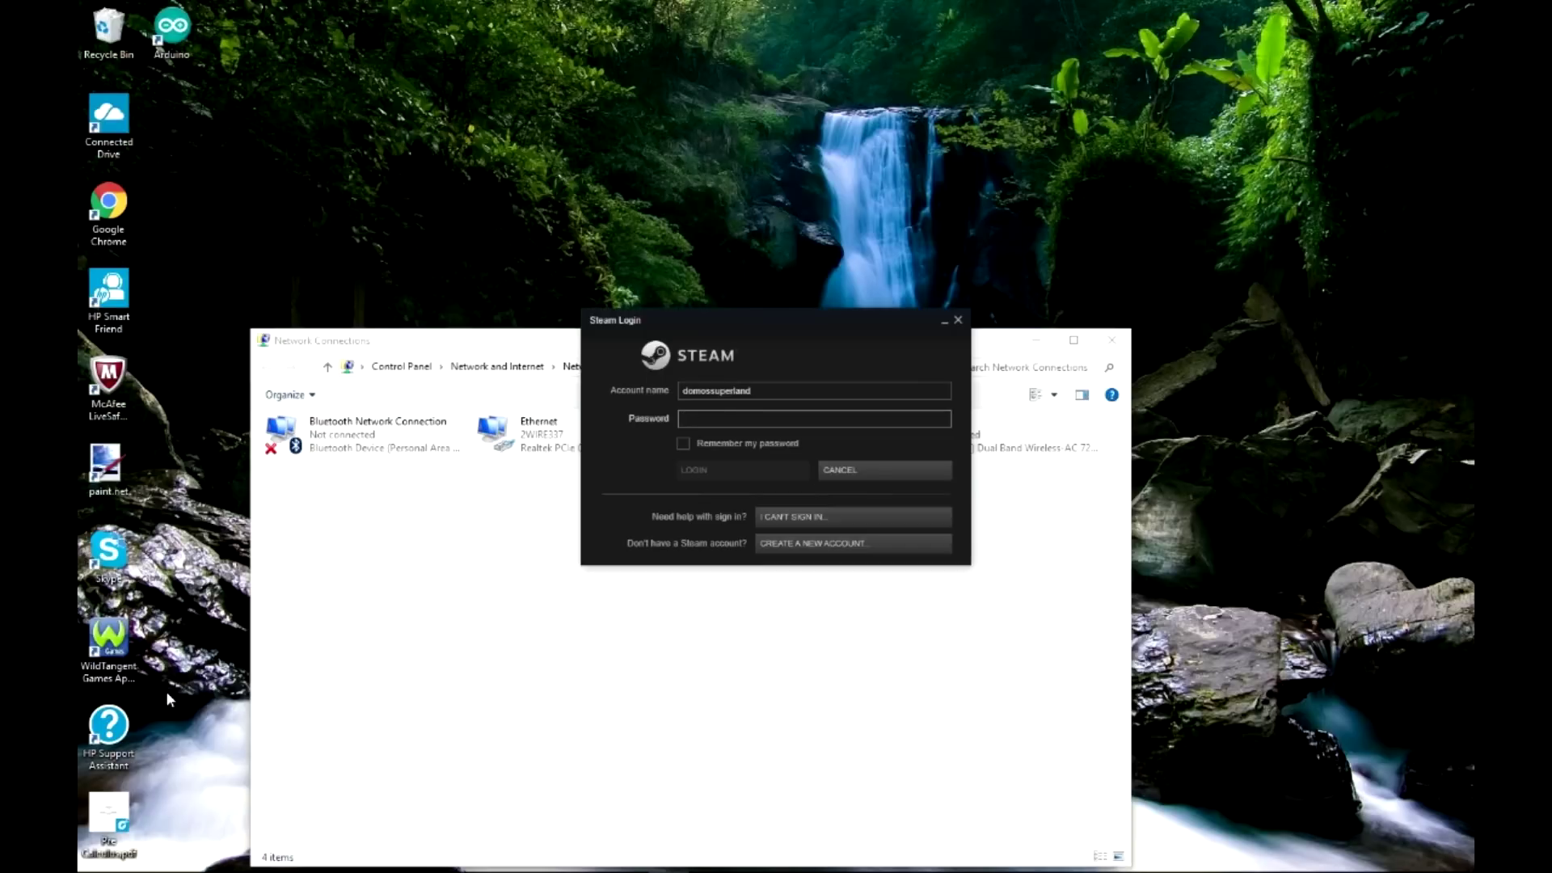
# - Sign in with the account password, retrying after the error, then enter the Steam Guard code
pyautogui.write('•••')
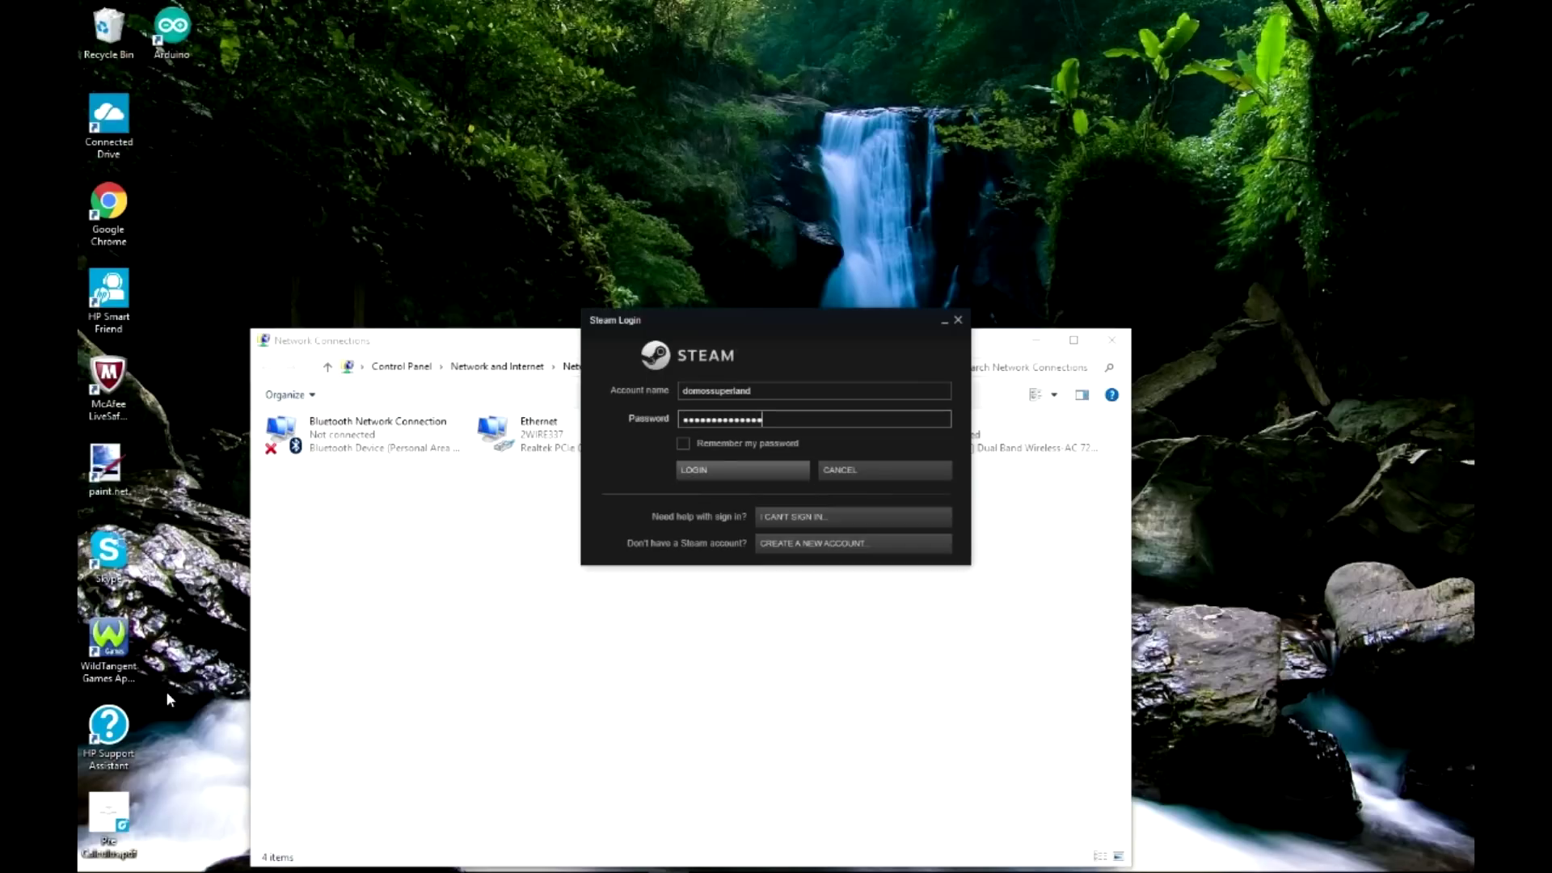
pyautogui.write('••••••••••••••')
pyautogui.press('Return')
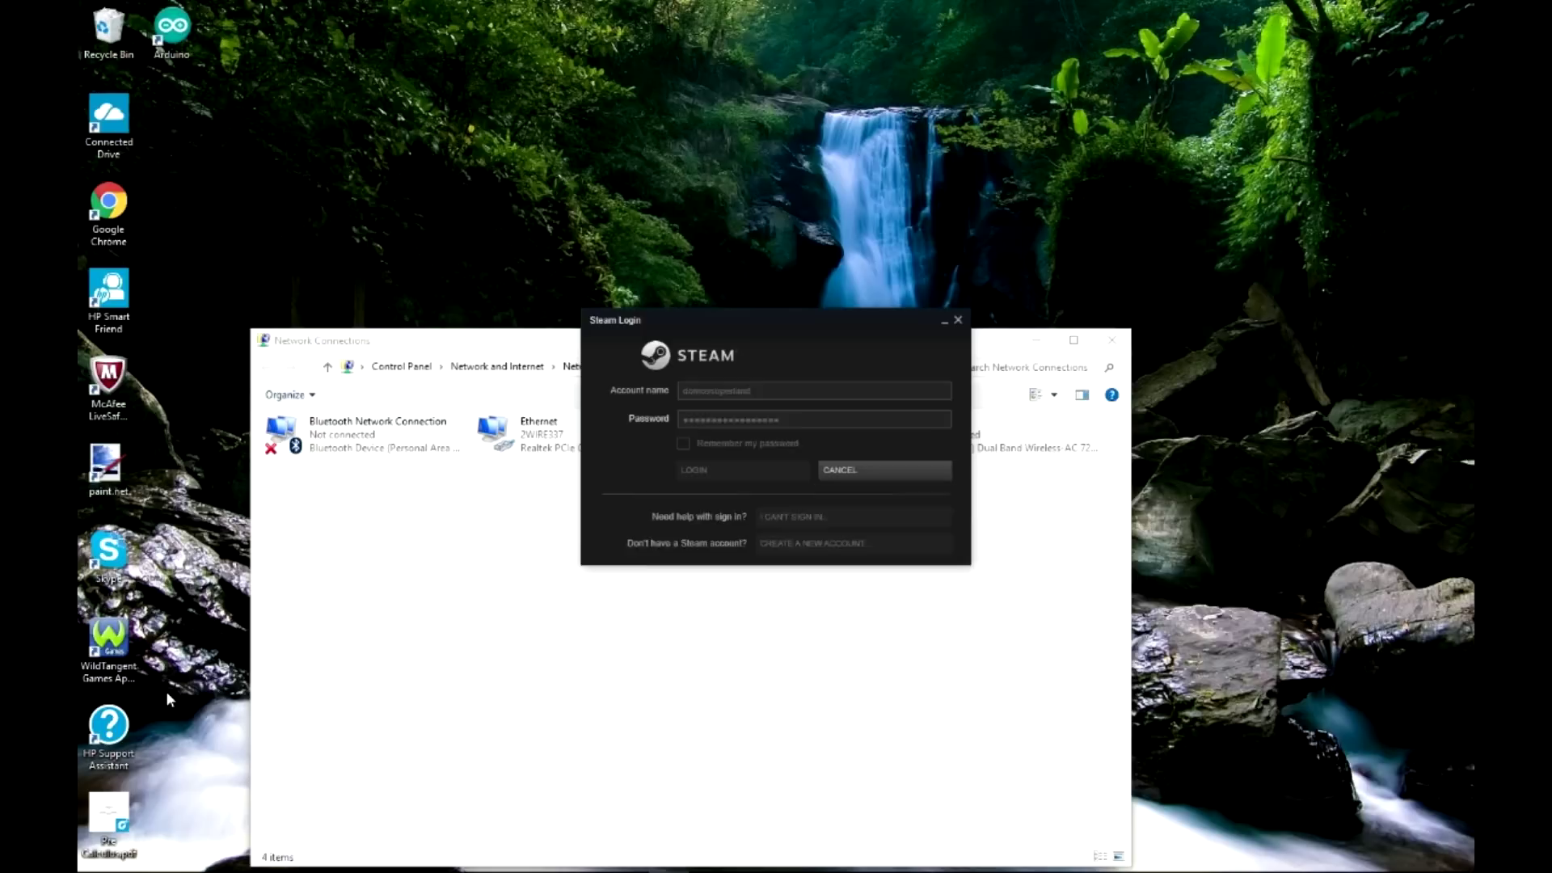
pyautogui.write('•')
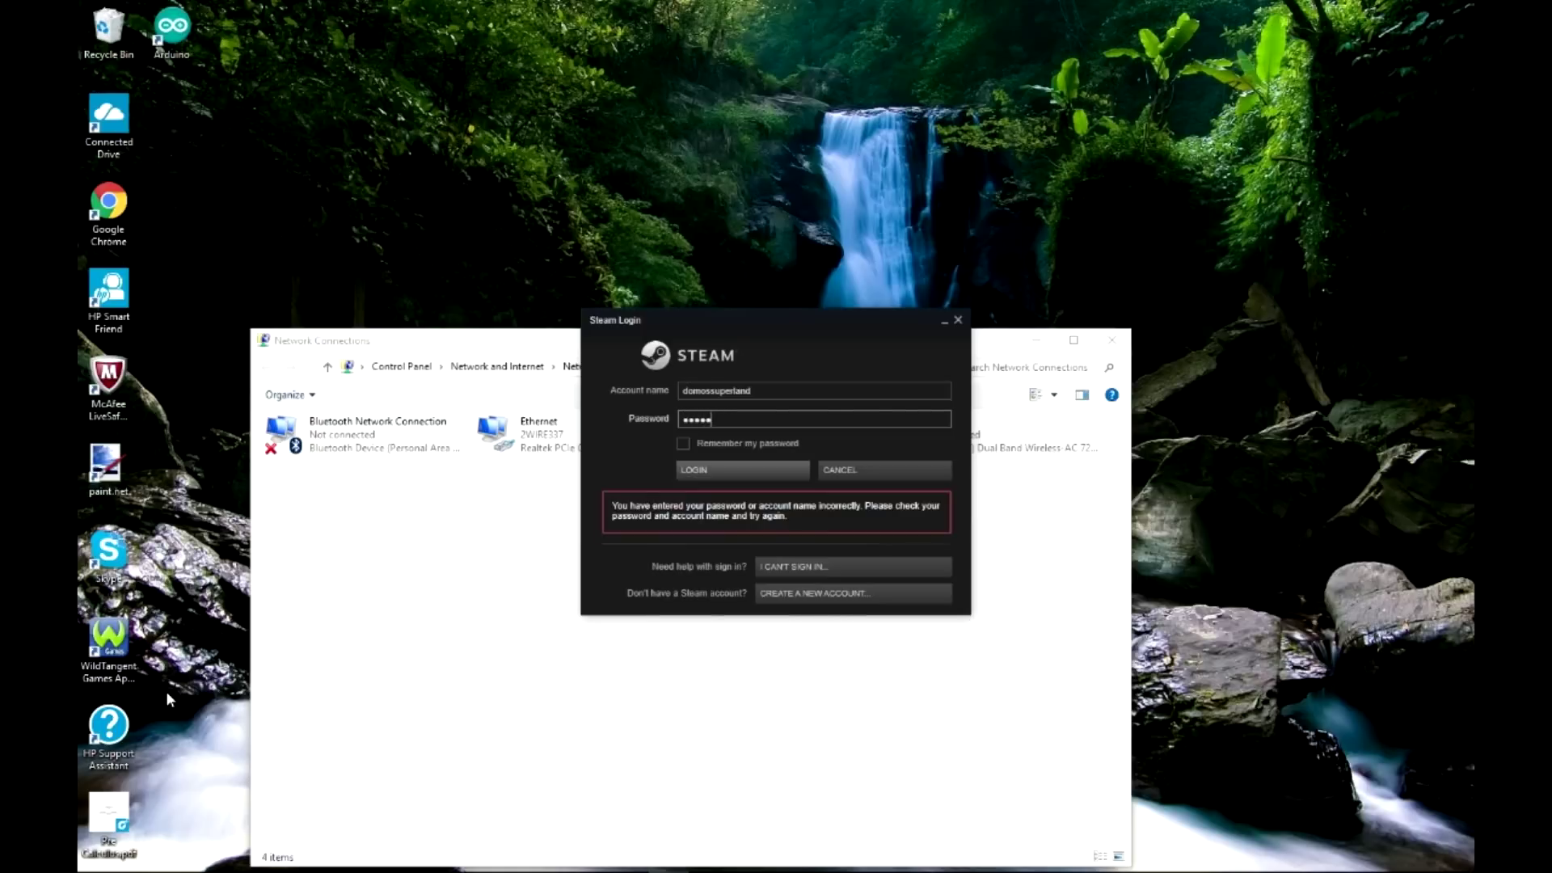
pyautogui.write('•••••••••••••••')
pyautogui.press('Return')
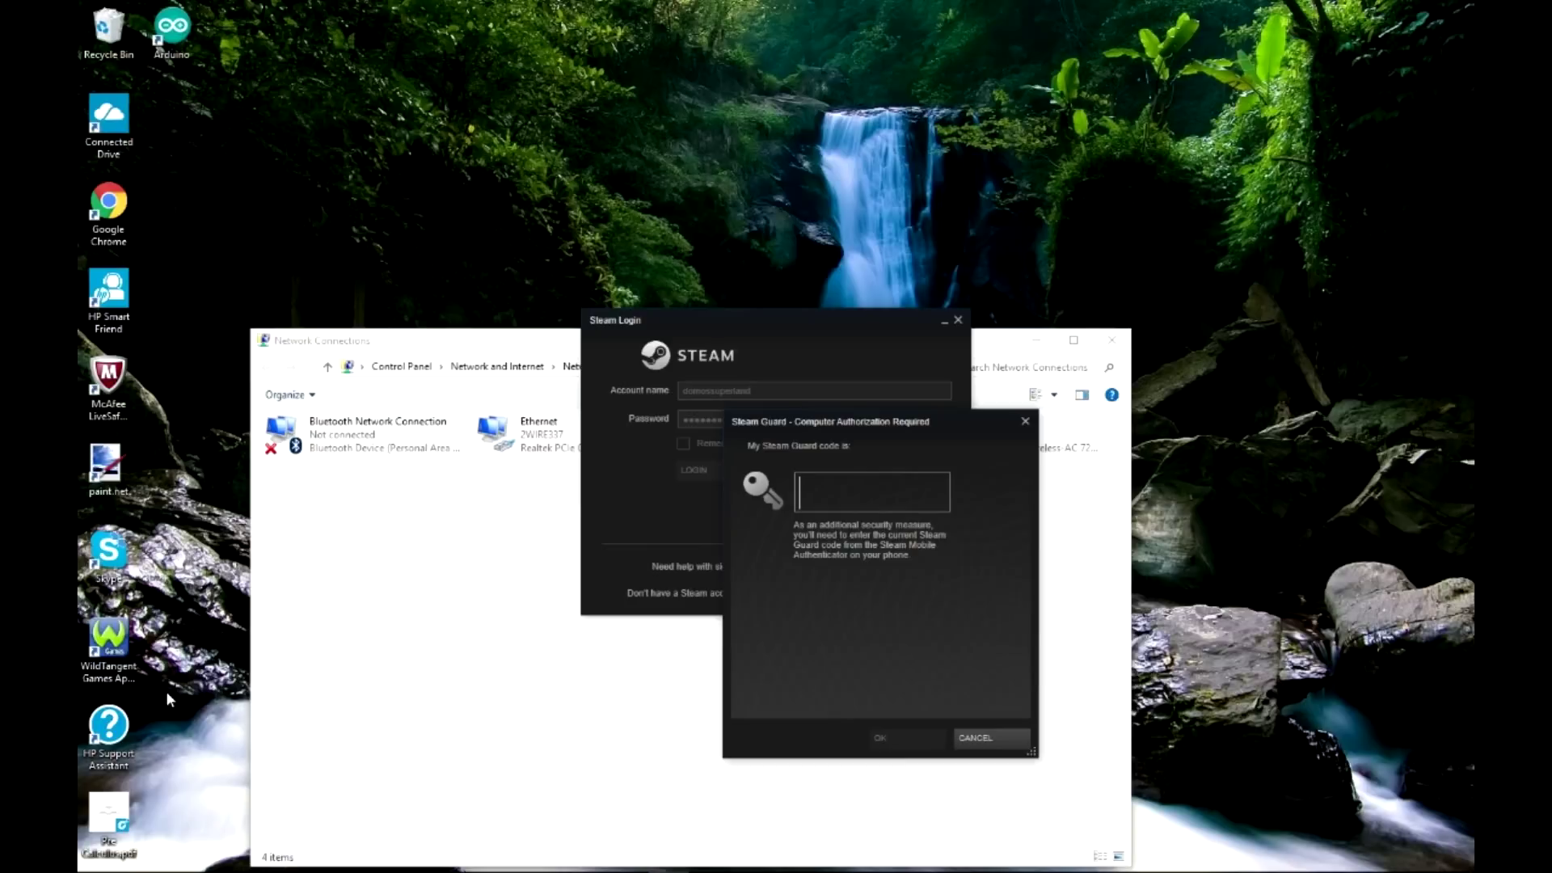
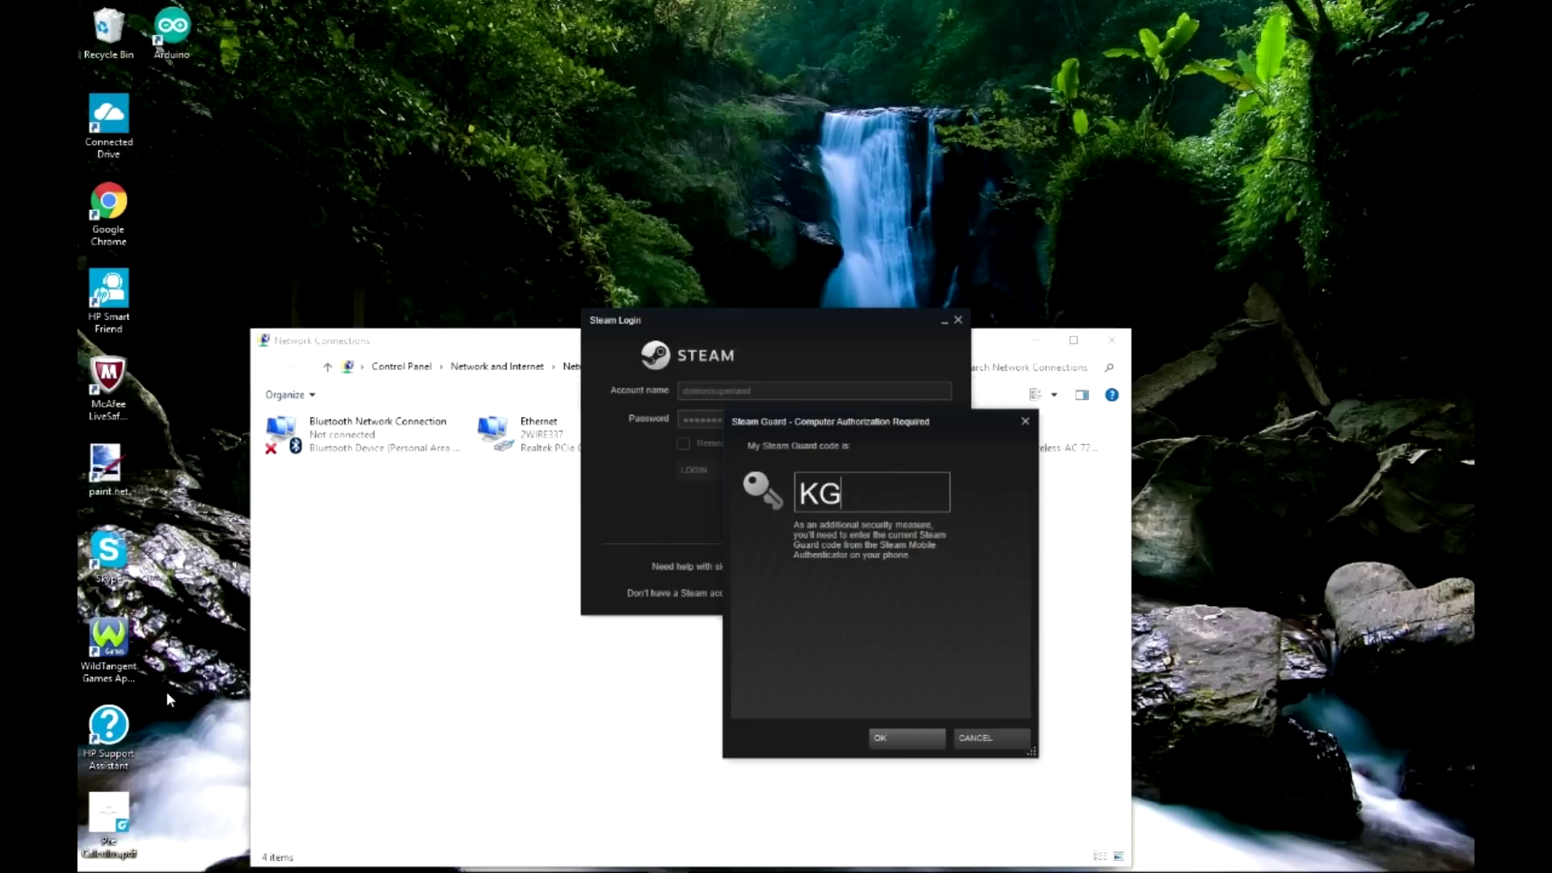
pyautogui.press('Return')
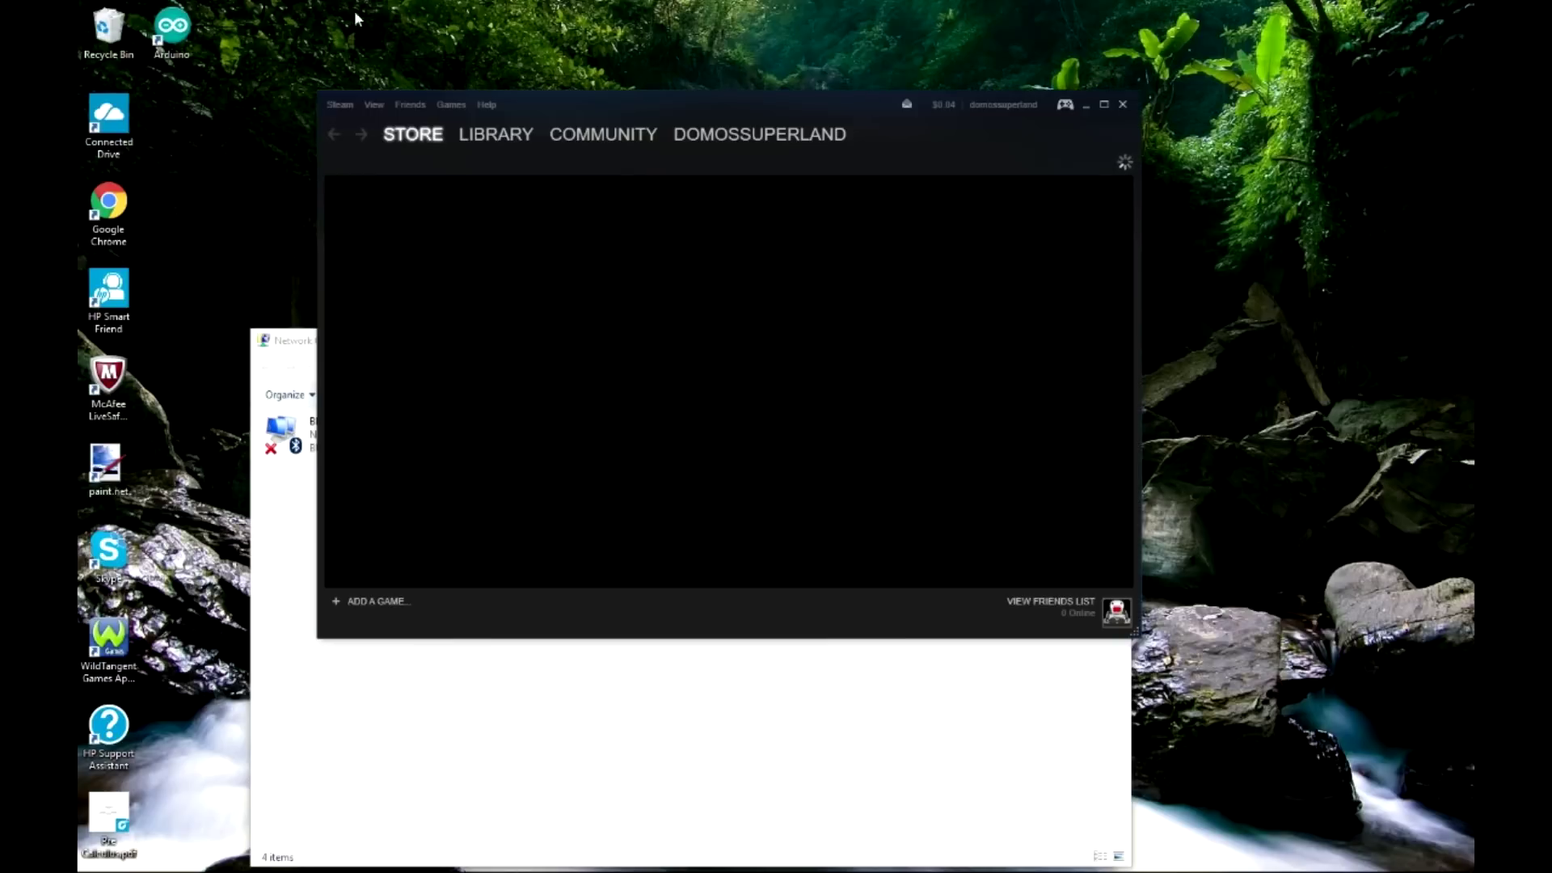
# - In Steam Settings > Family, authorize then deauthorize this computer, and close the settings
pyautogui.click(354, 106)
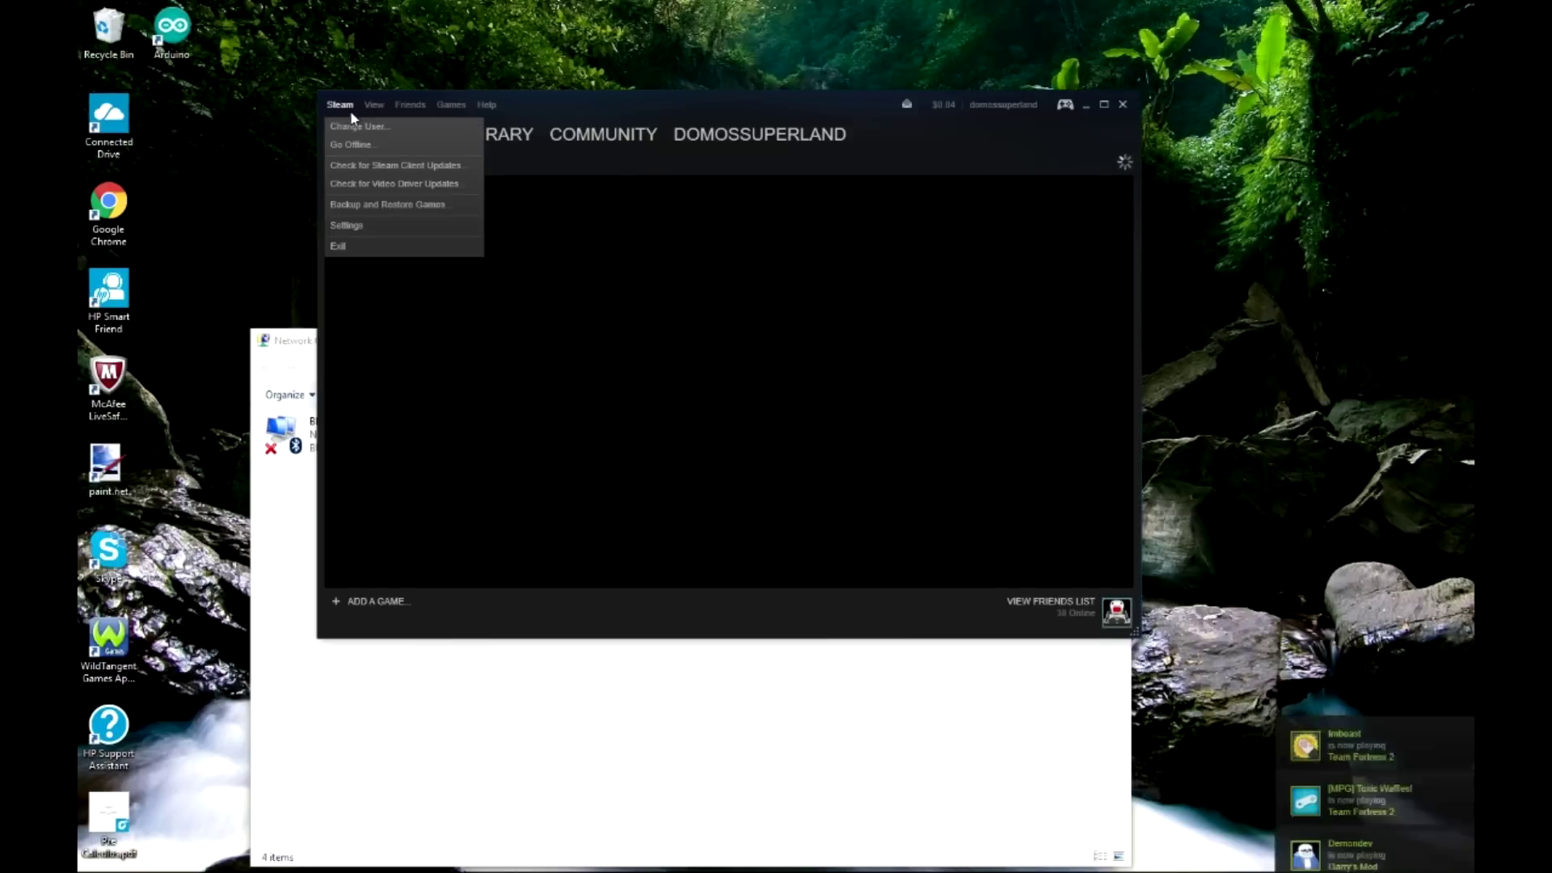
pyautogui.click(348, 225)
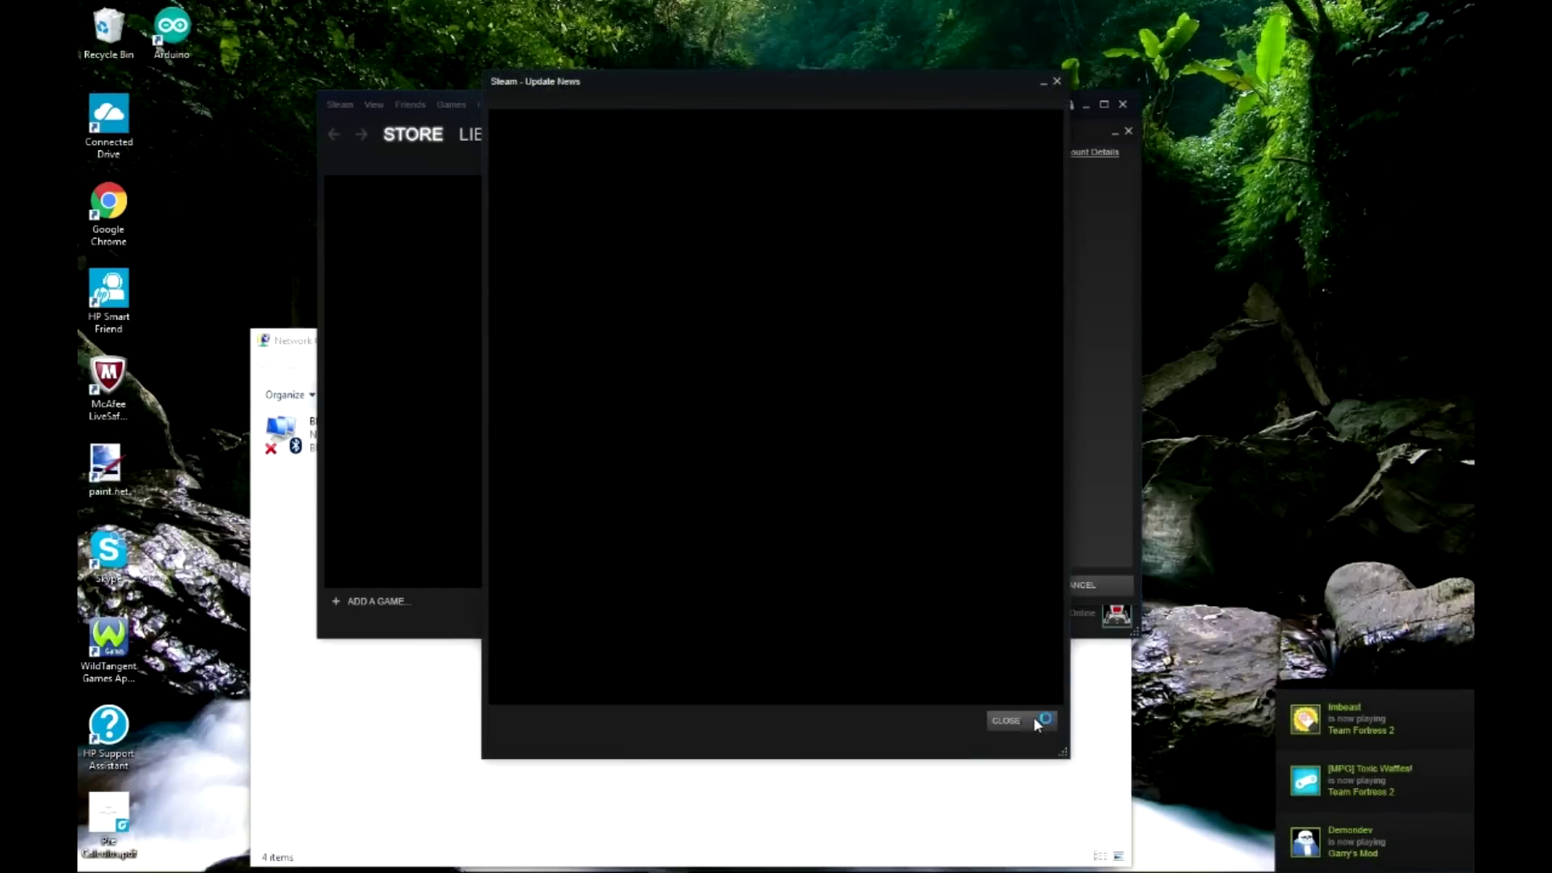
pyautogui.click(1035, 718)
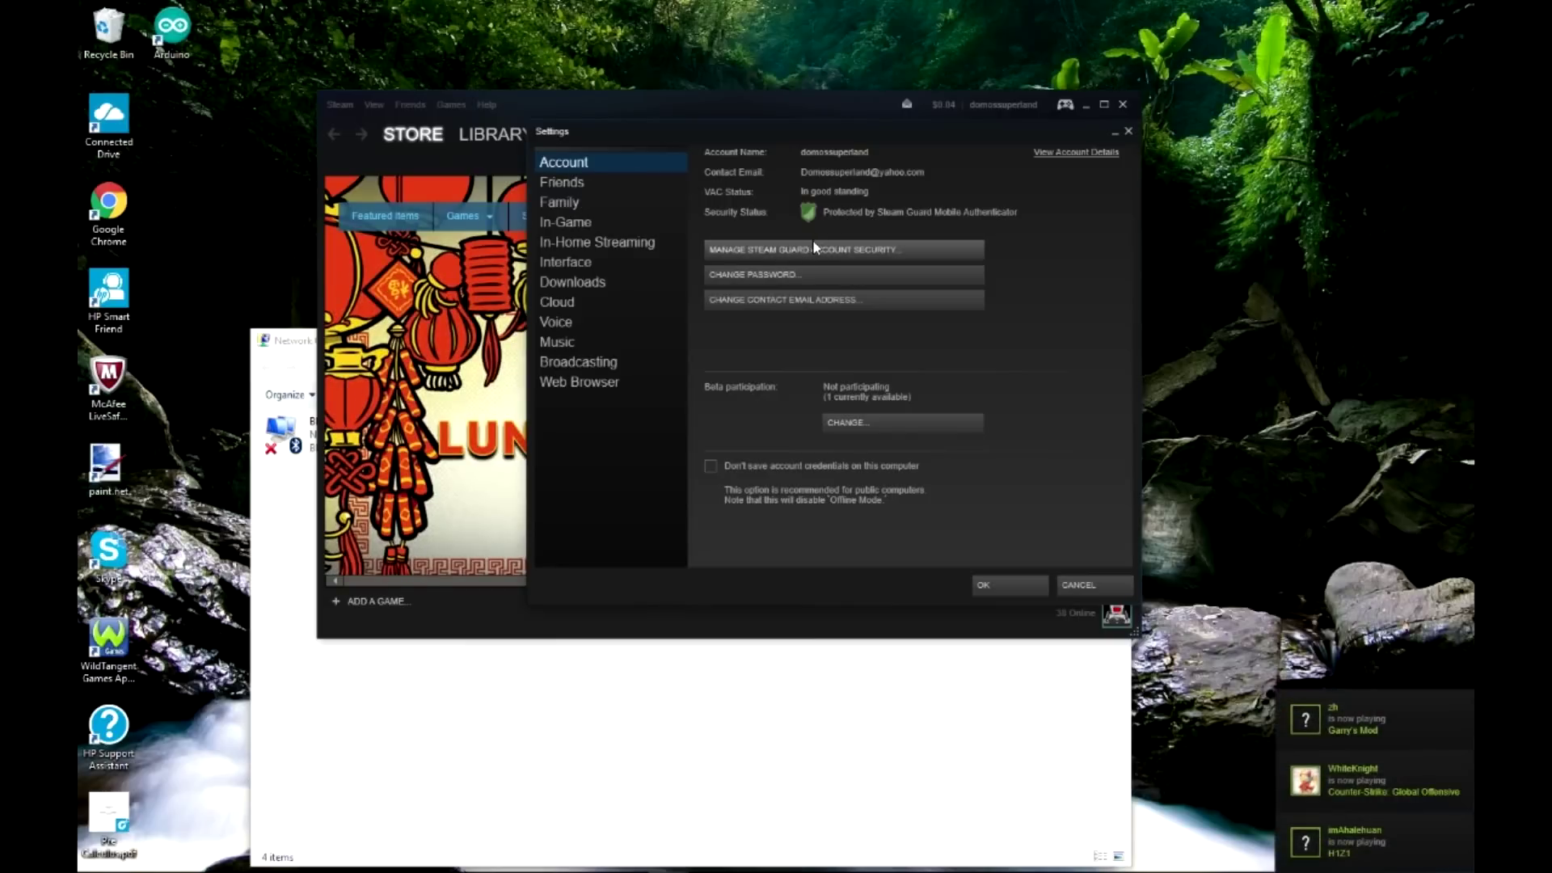
pyautogui.click(565, 202)
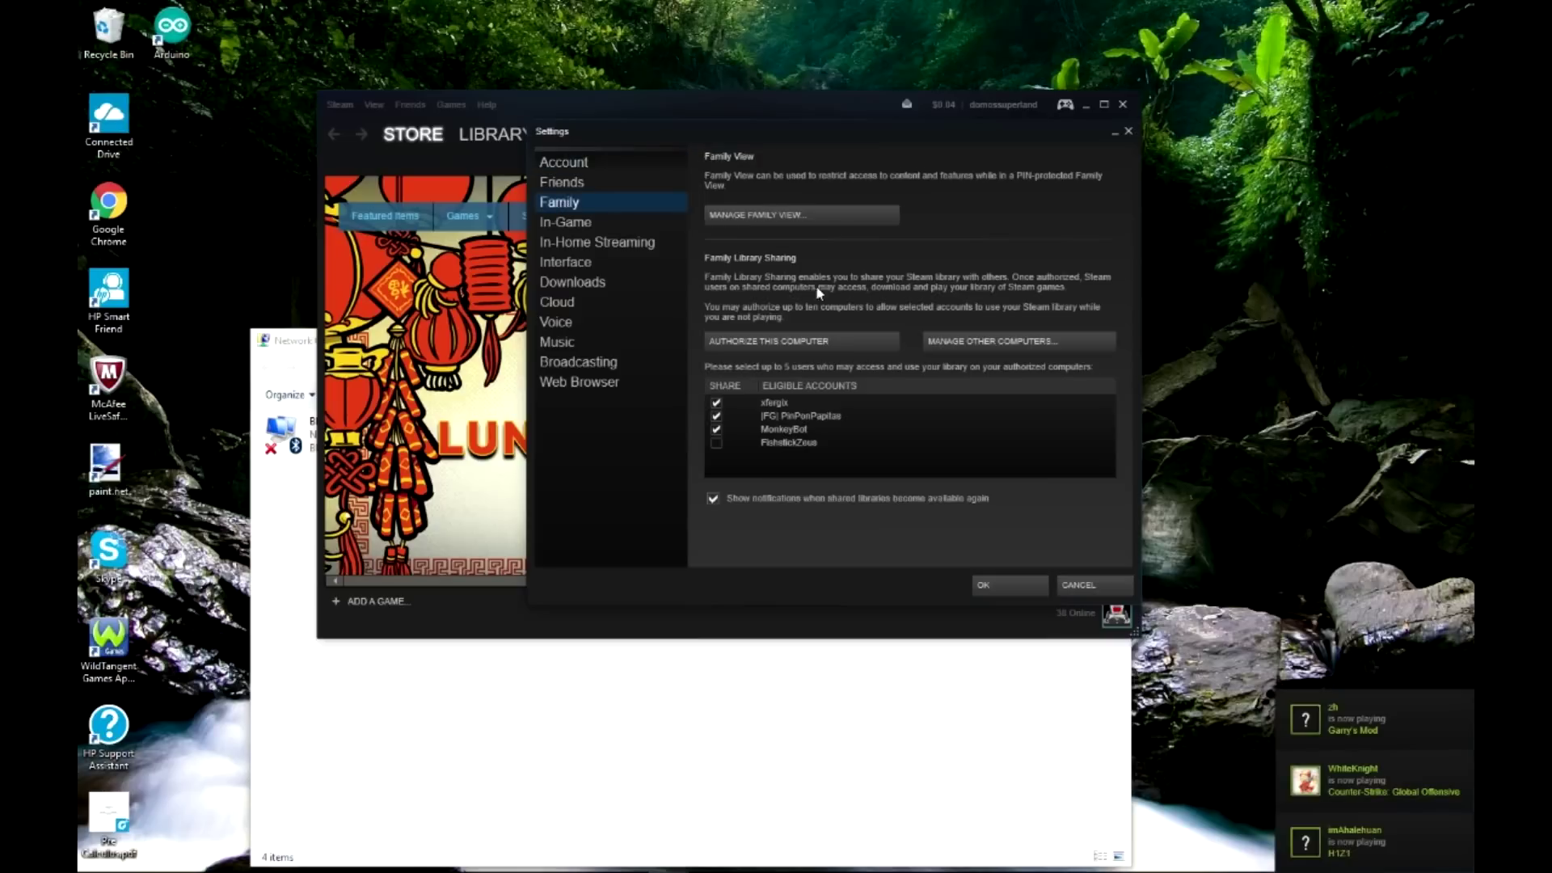
pyautogui.click(857, 336)
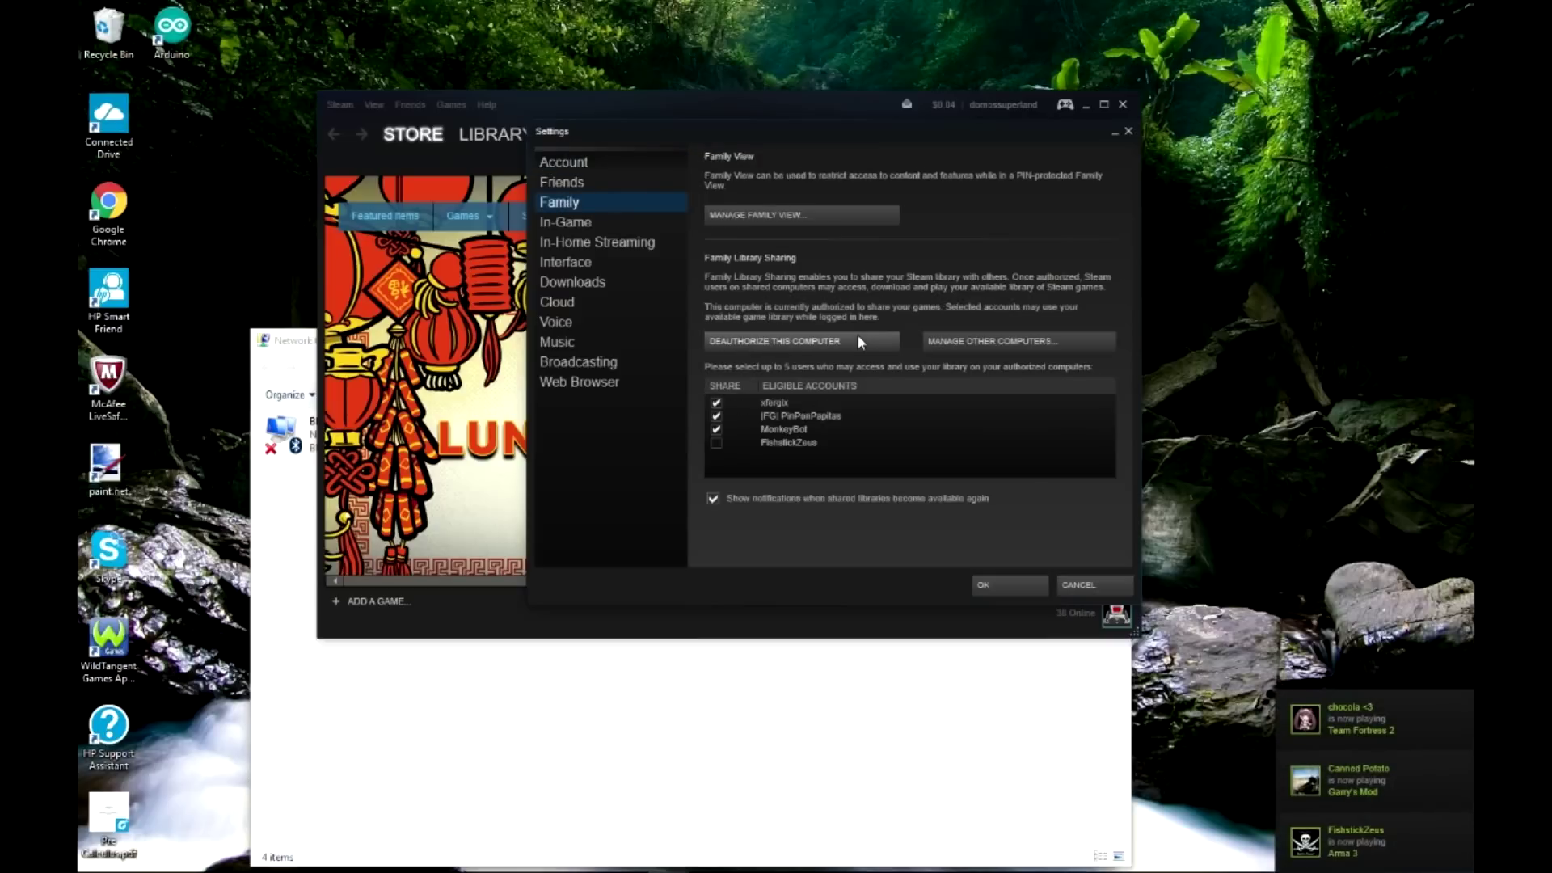
pyautogui.click(857, 335)
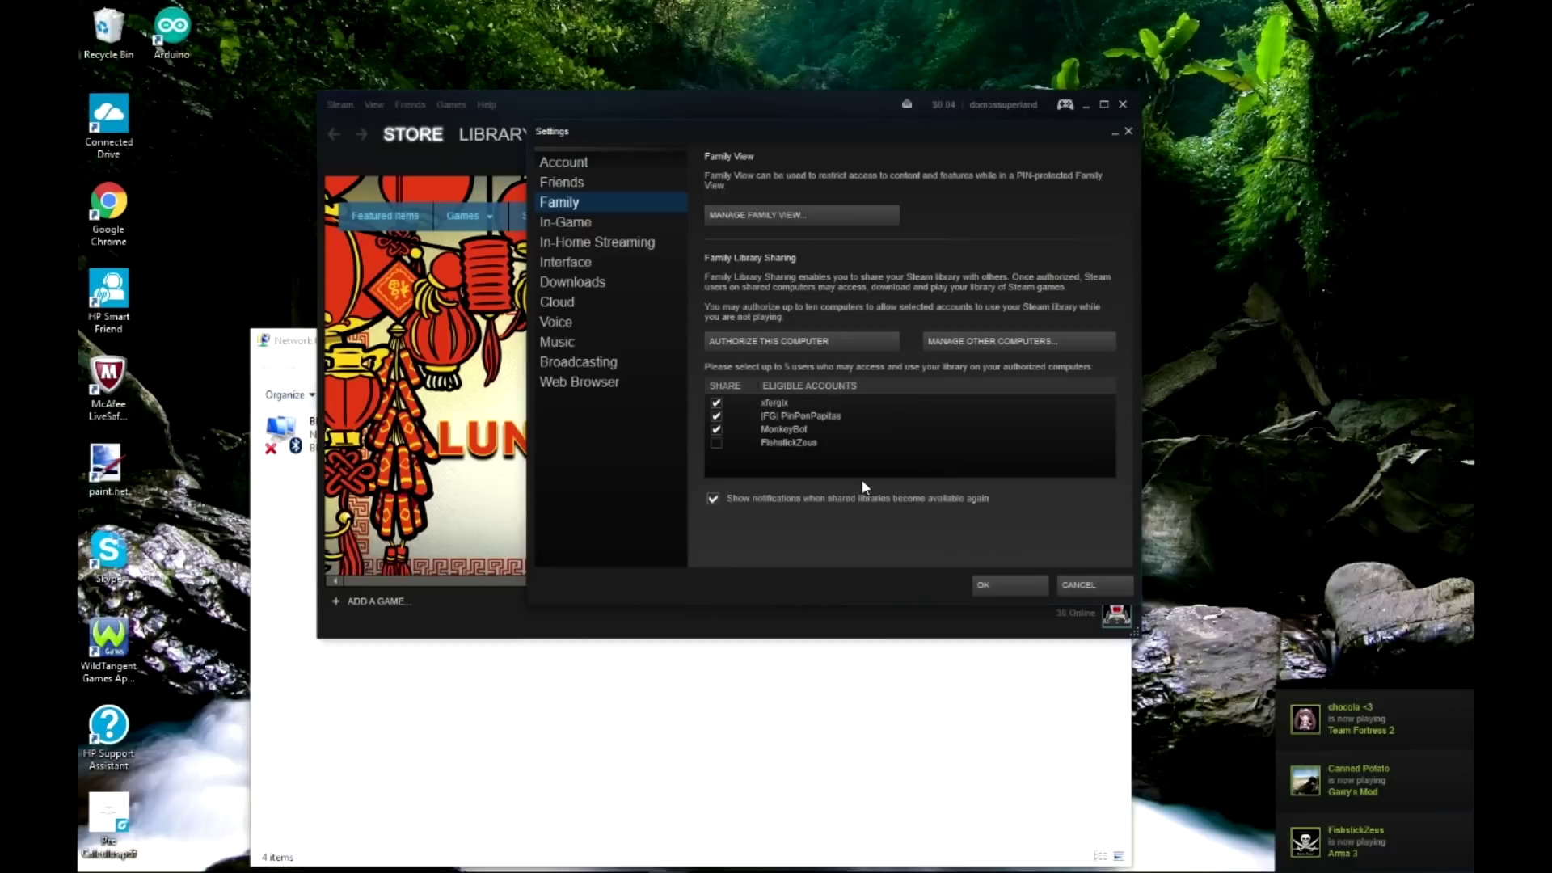
pyautogui.click(1002, 585)
# - Show Call of Duty: World at War's library page, then open the Steam menu
pyautogui.click(496, 134)
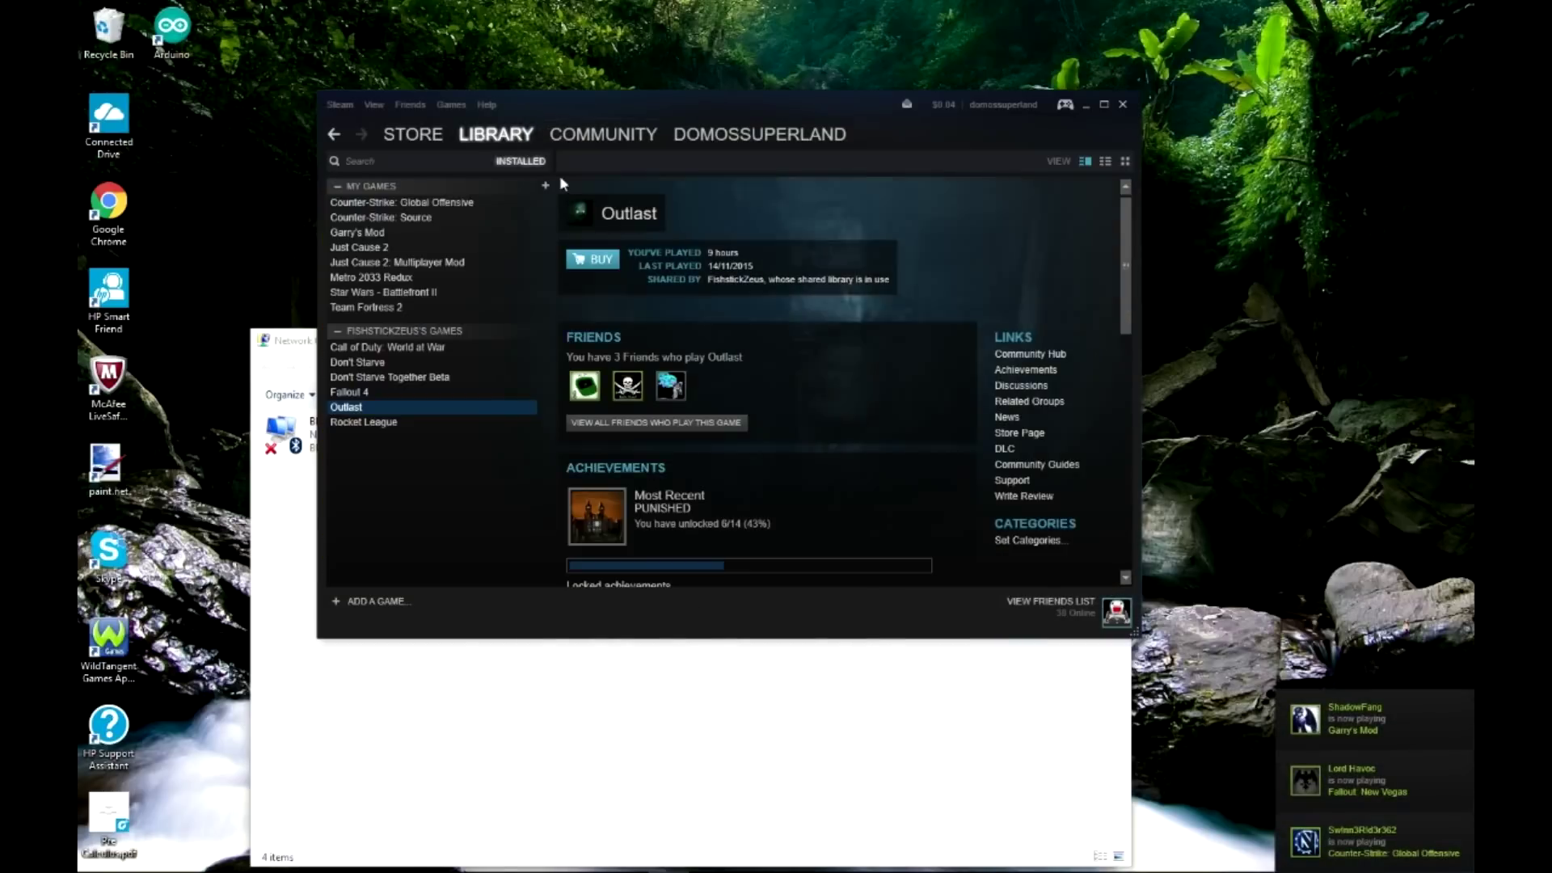
pyautogui.click(396, 346)
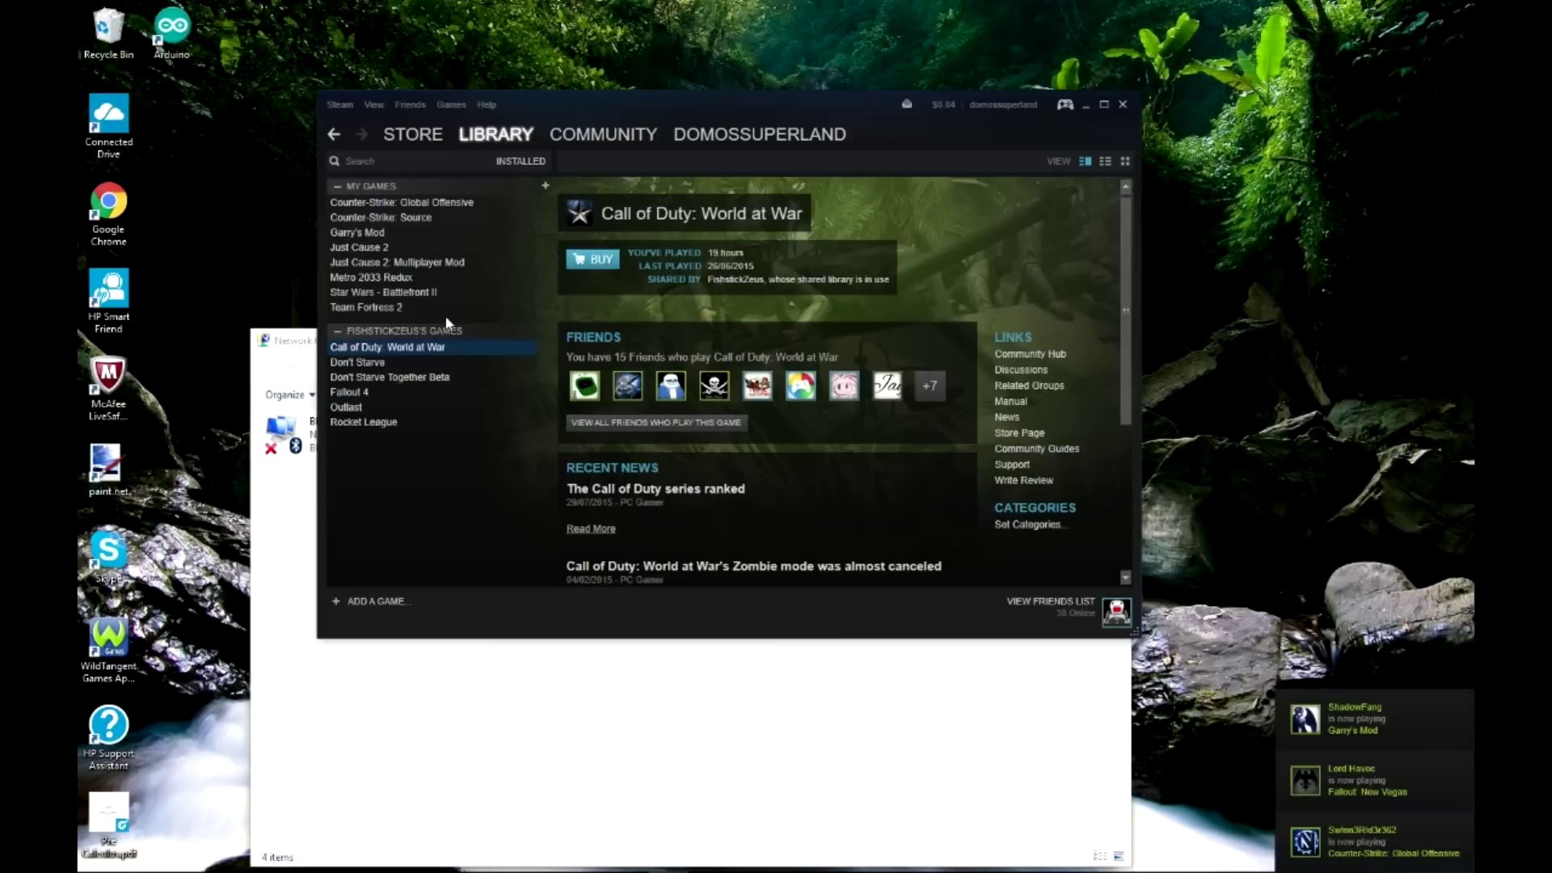
pyautogui.click(339, 105)
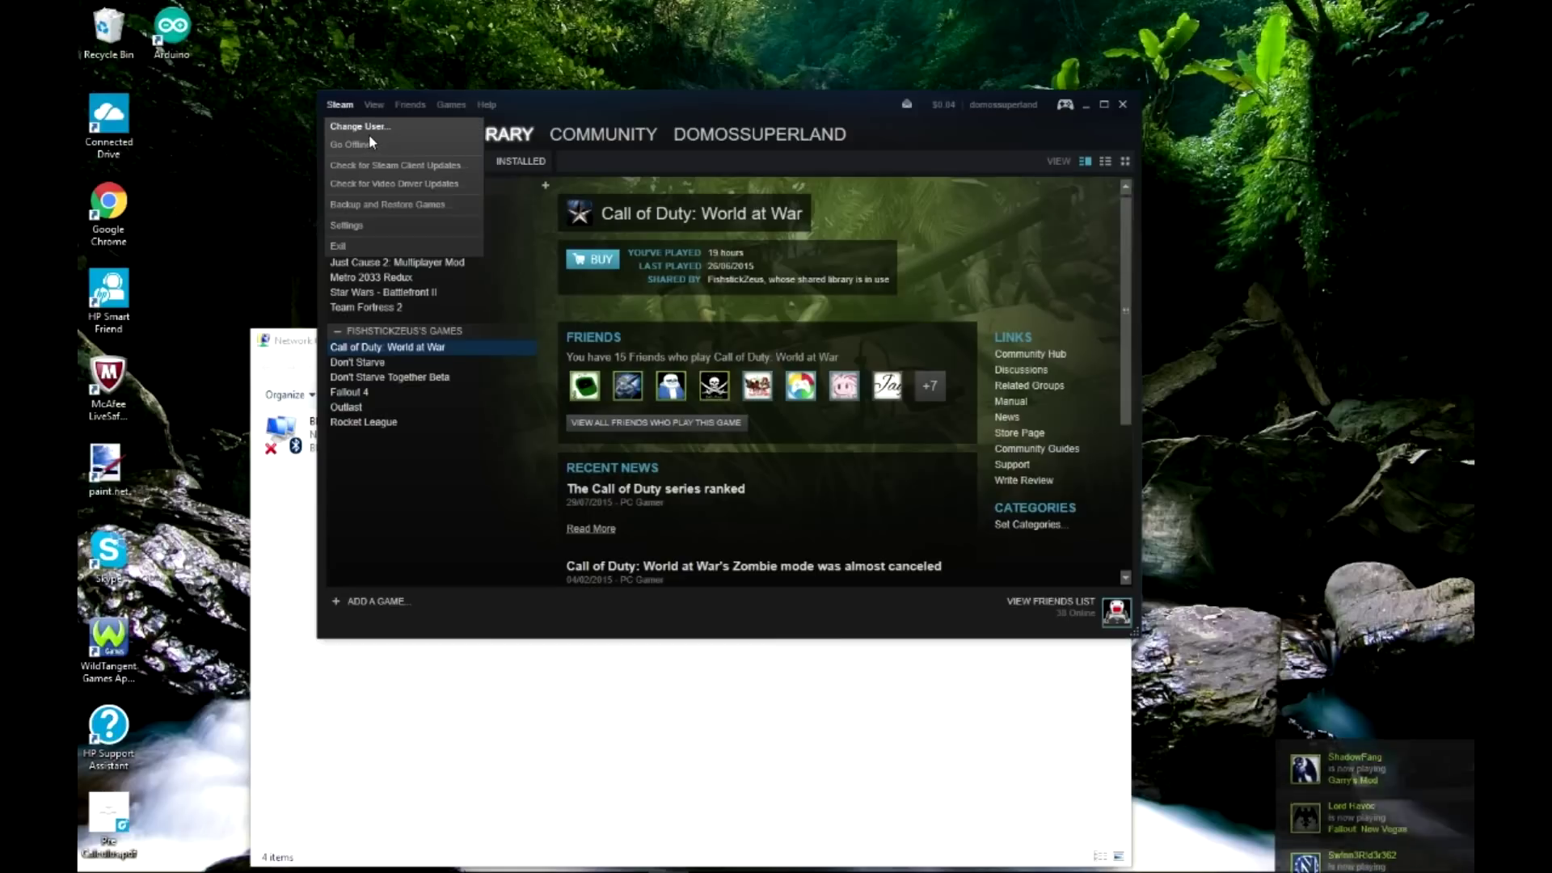
# - Quit Steam and expand the Steam folder in the Start menu's All apps list
pyautogui.click(338, 246)
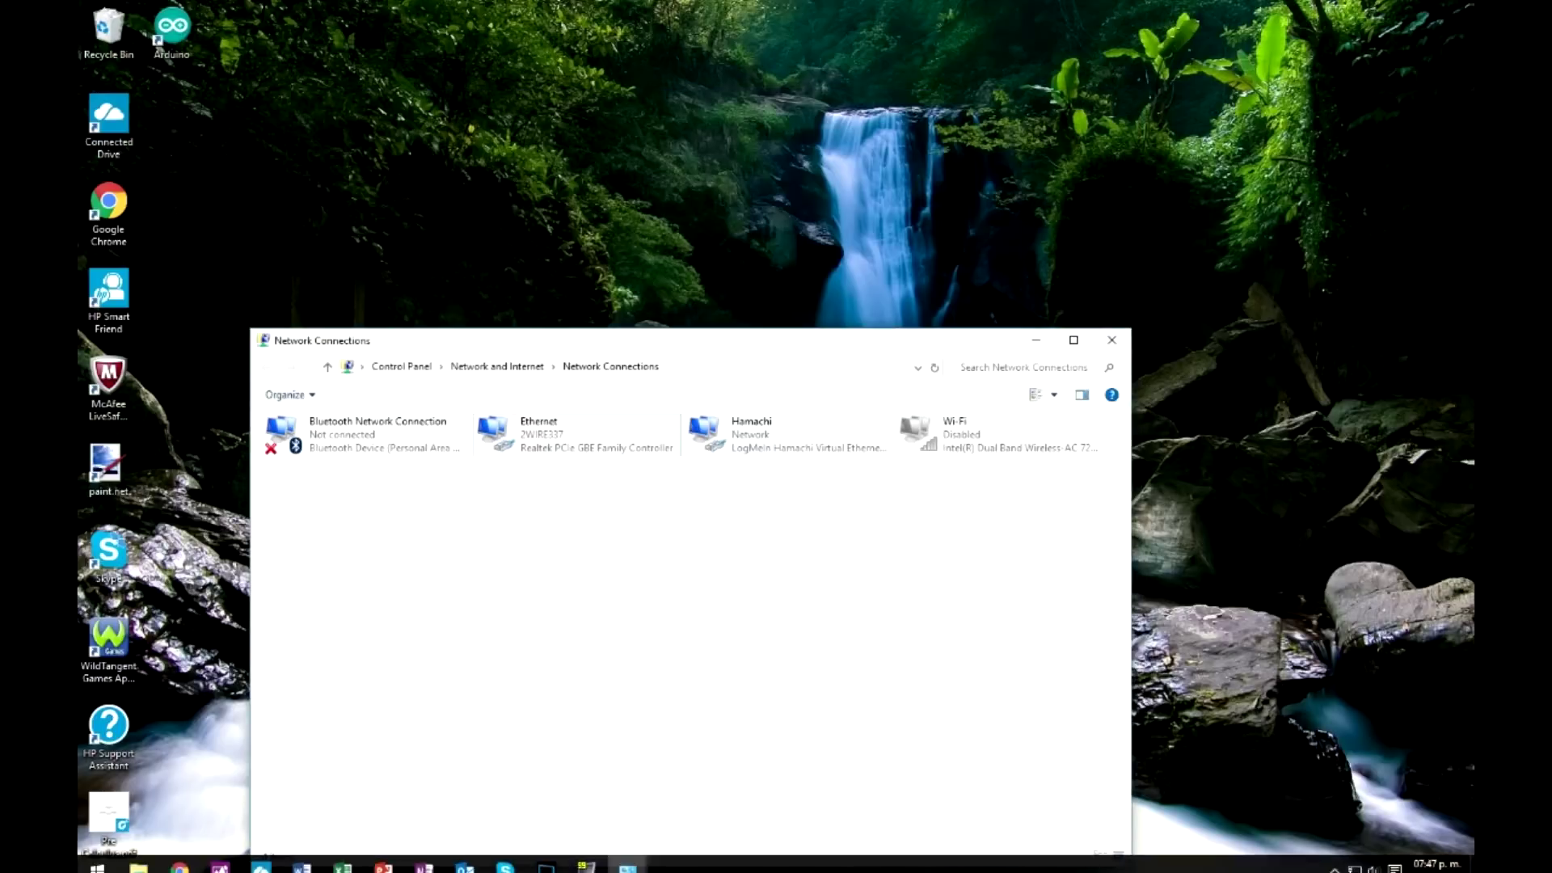
pyautogui.press('super')
pyautogui.click(171, 821)
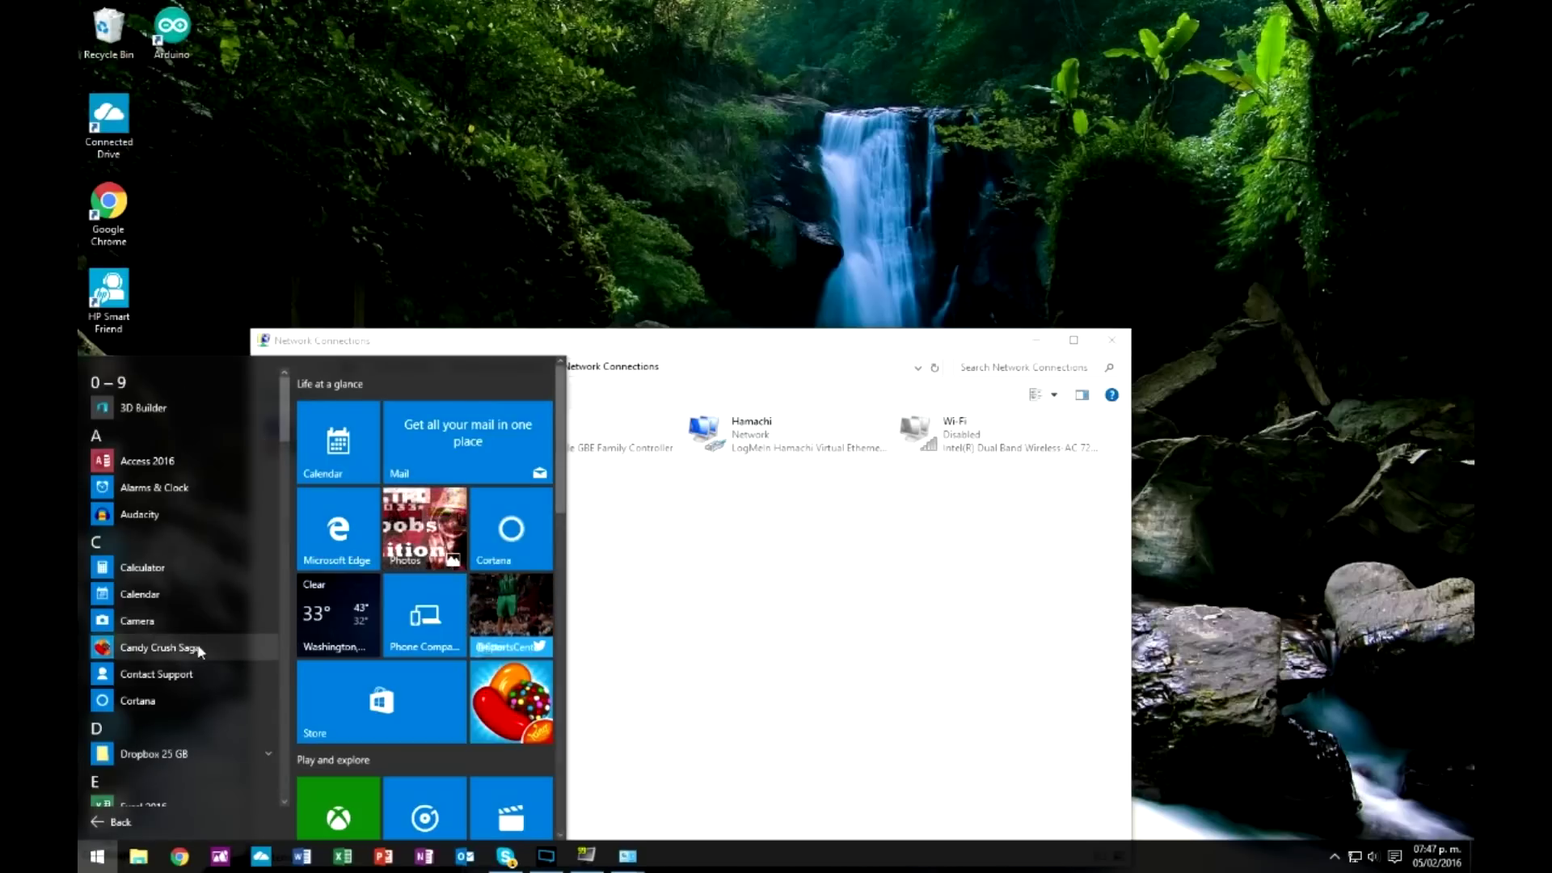
pyautogui.scroll(-10, 267, 671)
pyautogui.scroll(-10, 246, 680)
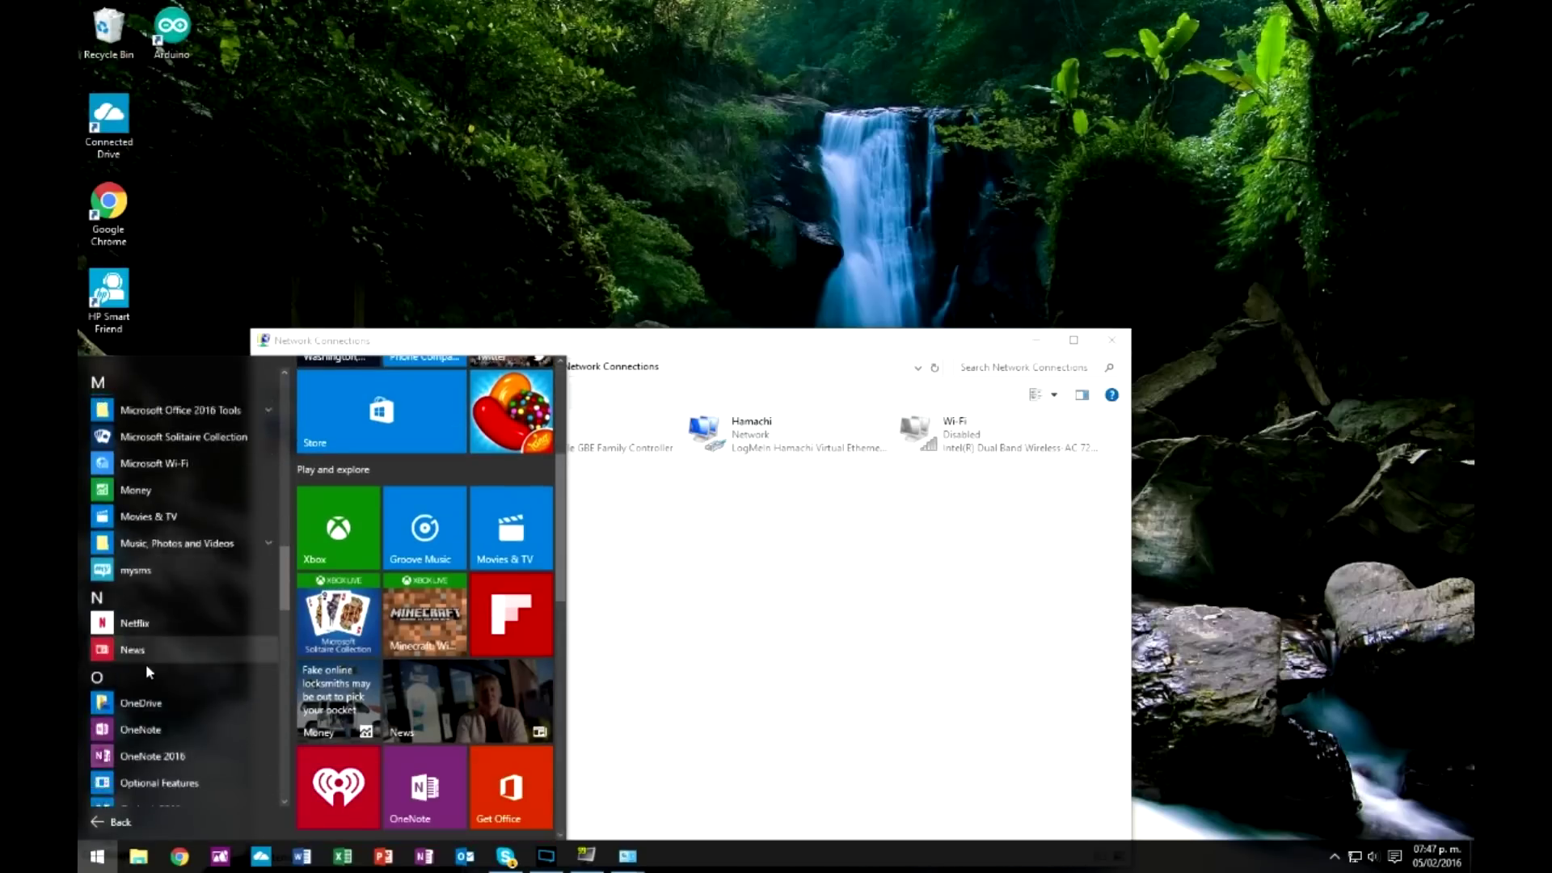
pyautogui.scroll(-3, 165, 671)
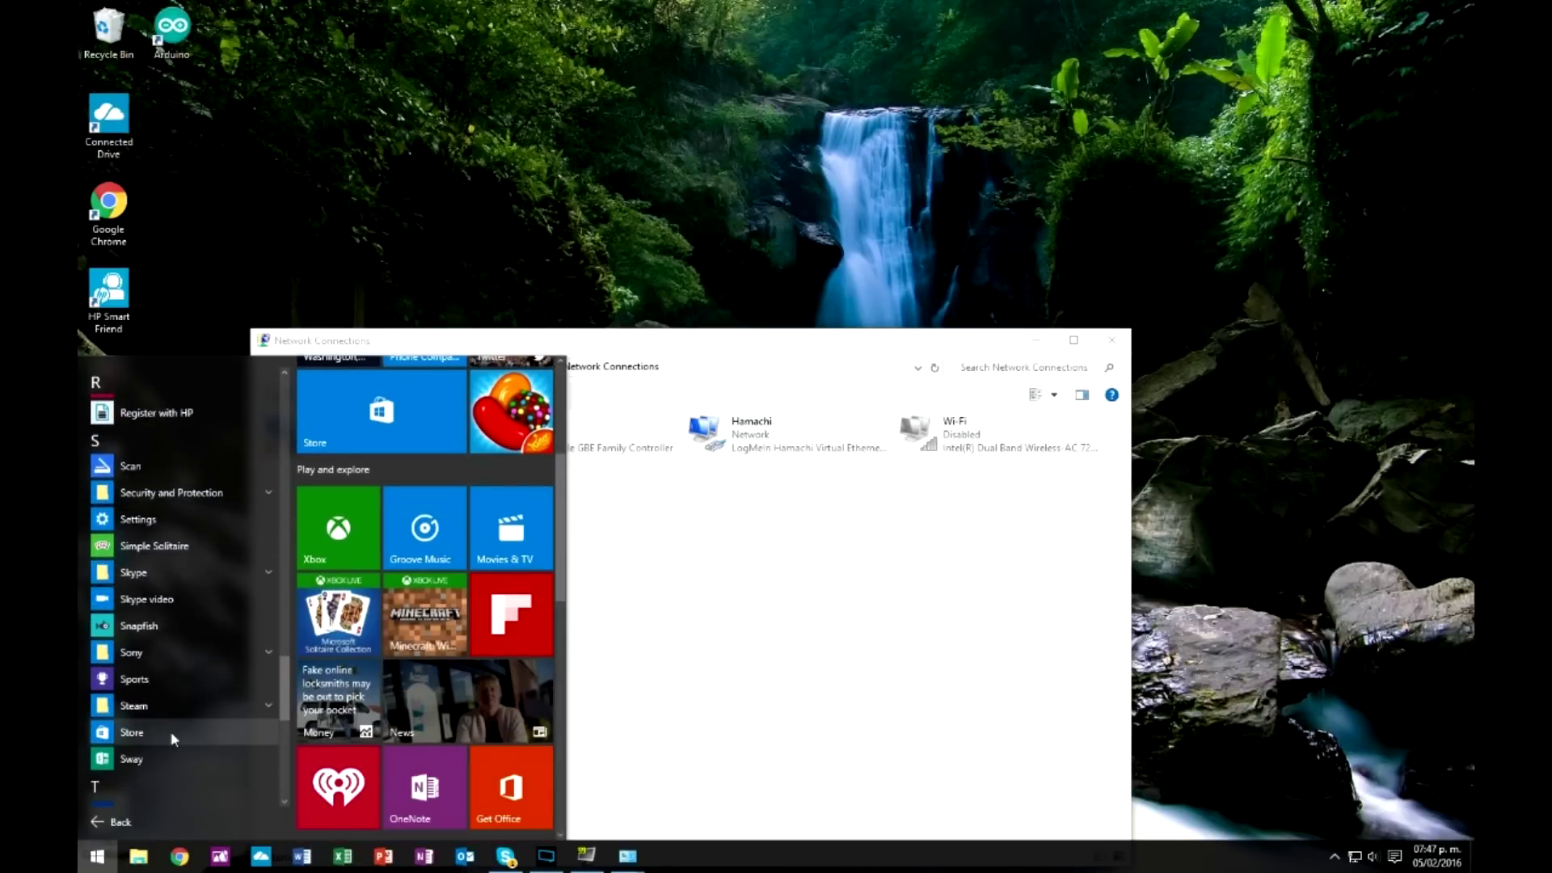
pyautogui.click(182, 706)
# - Launch Steam and enter the account password, retrying twice after incorrect-password errors
pyautogui.click(144, 733)
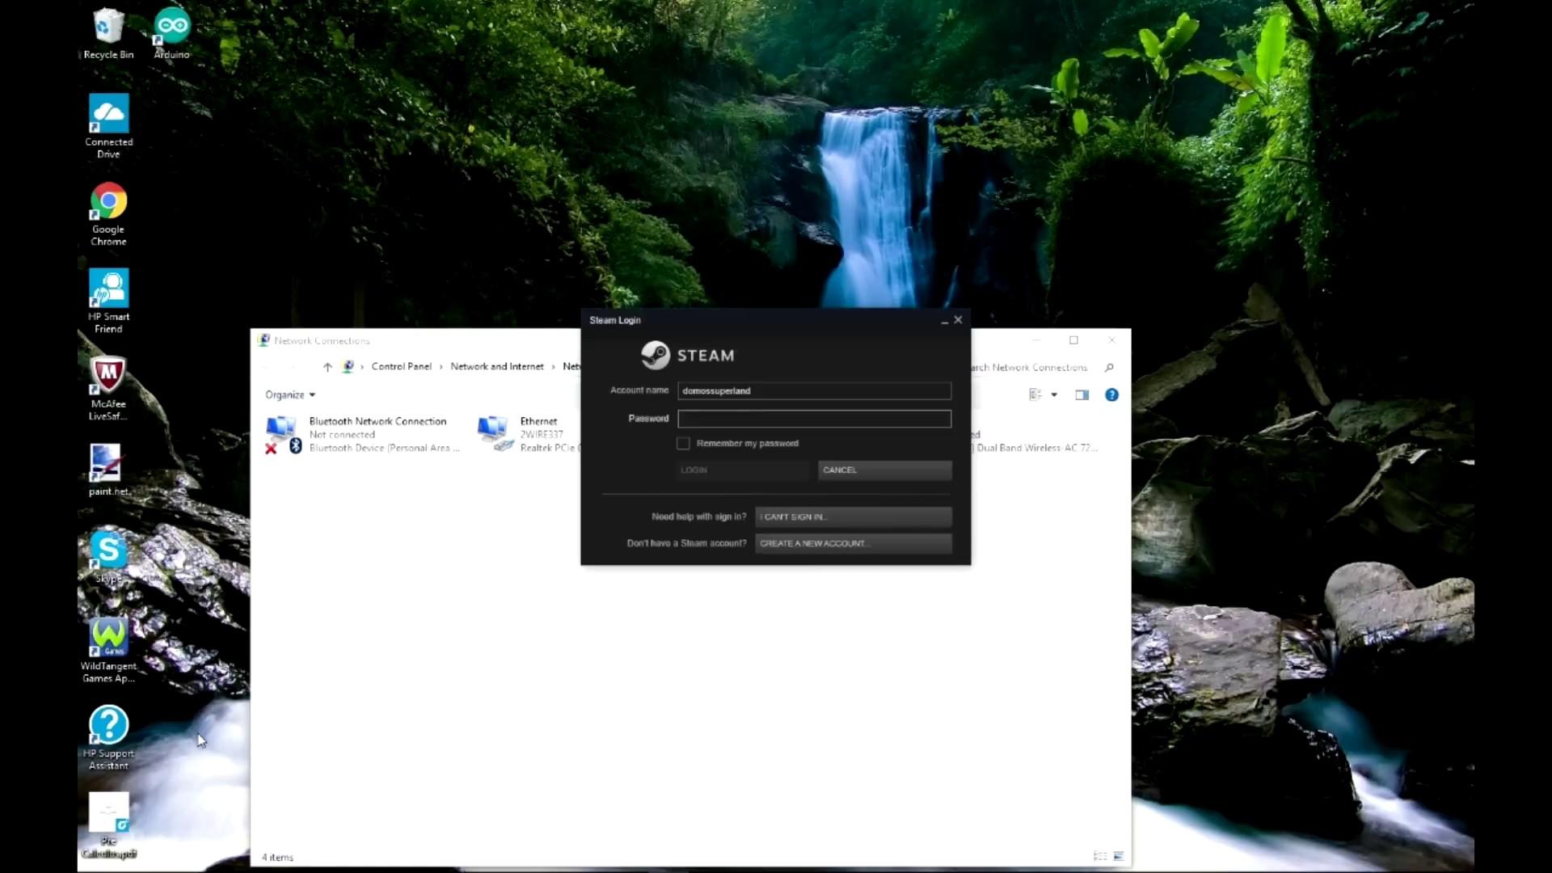
pyautogui.write('***')
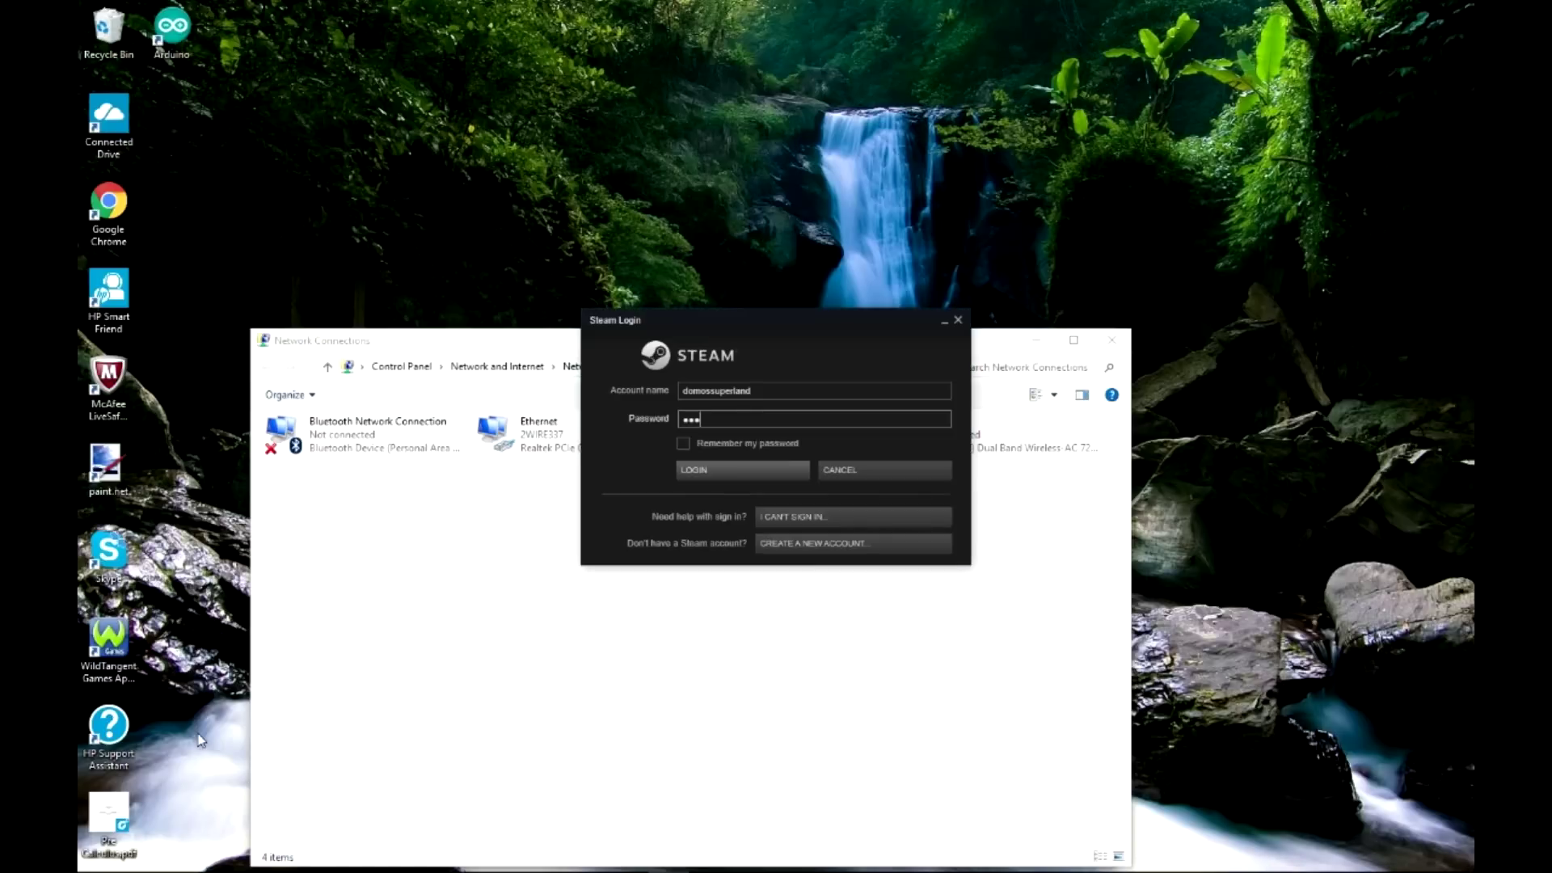
pyautogui.write('*******')
pyautogui.press('Return')
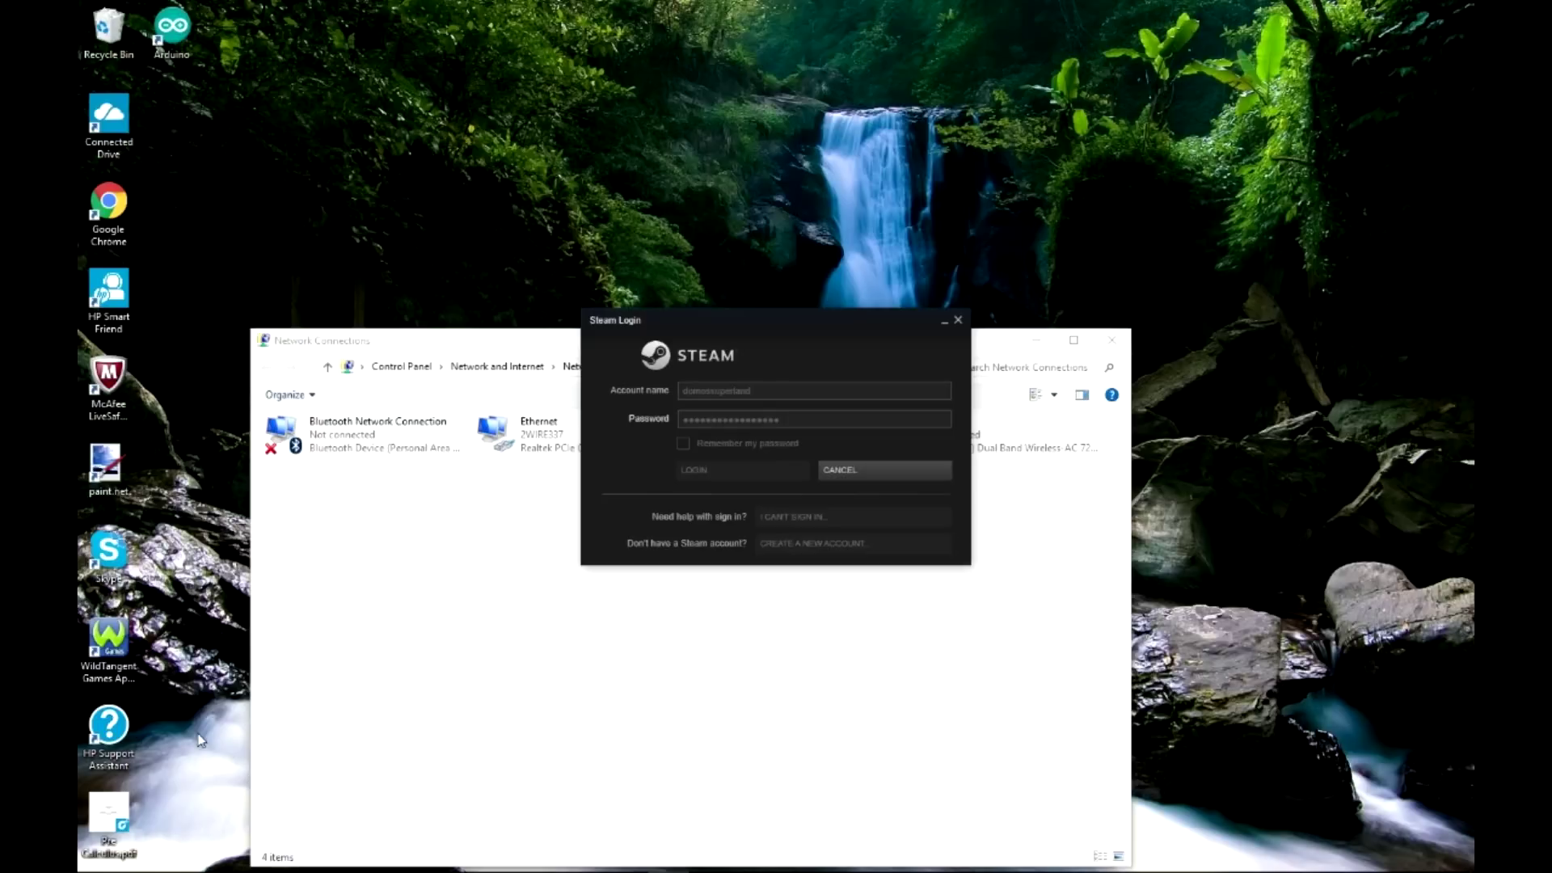
pyautogui.write('*')
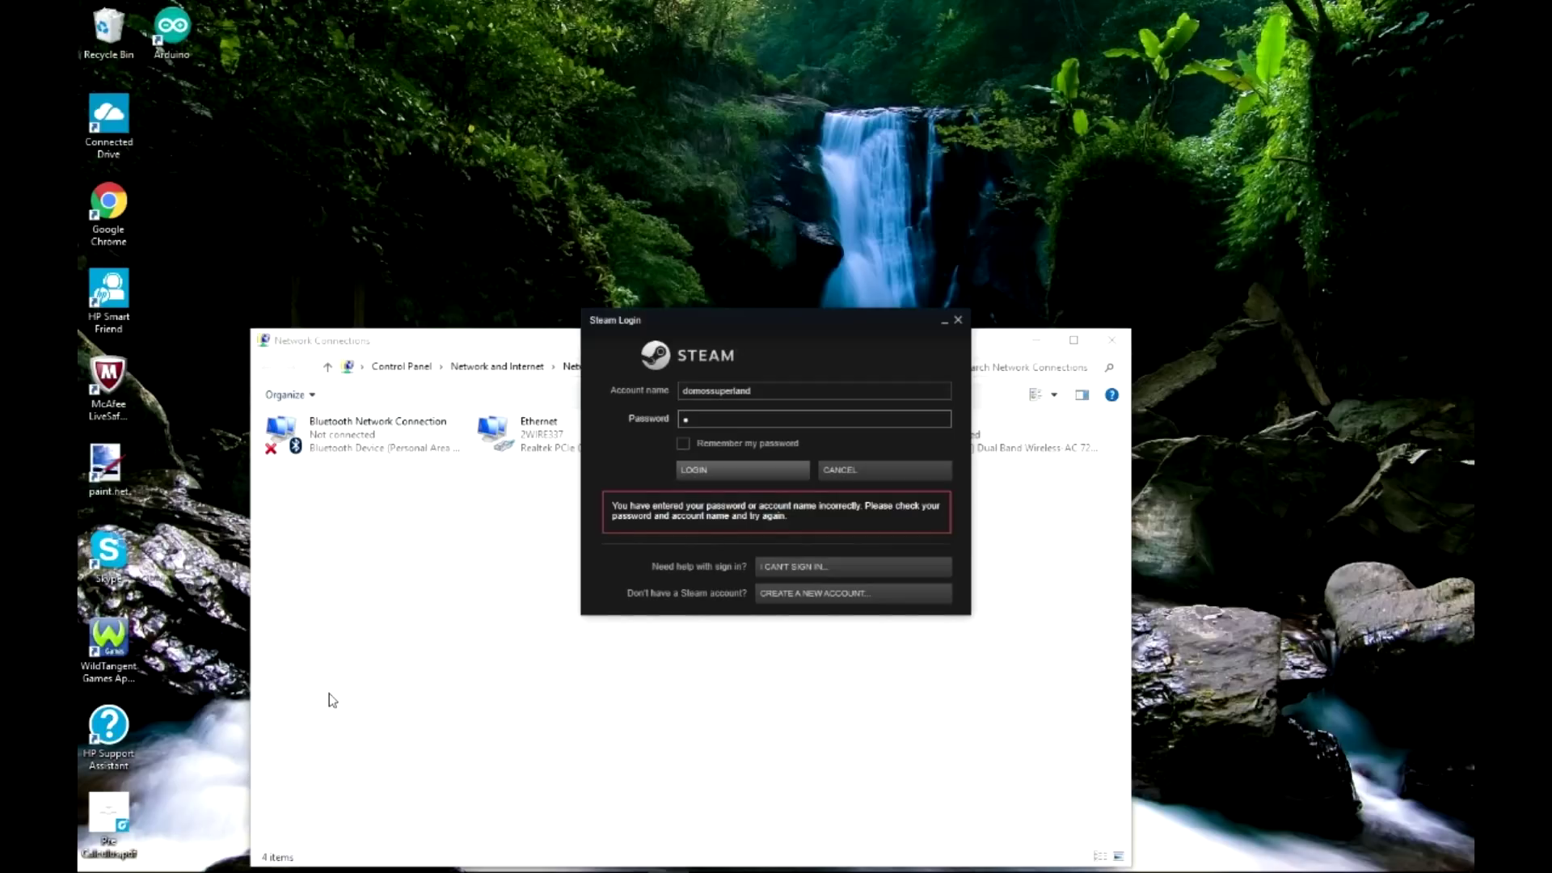
pyautogui.write('************')
pyautogui.press('Return')
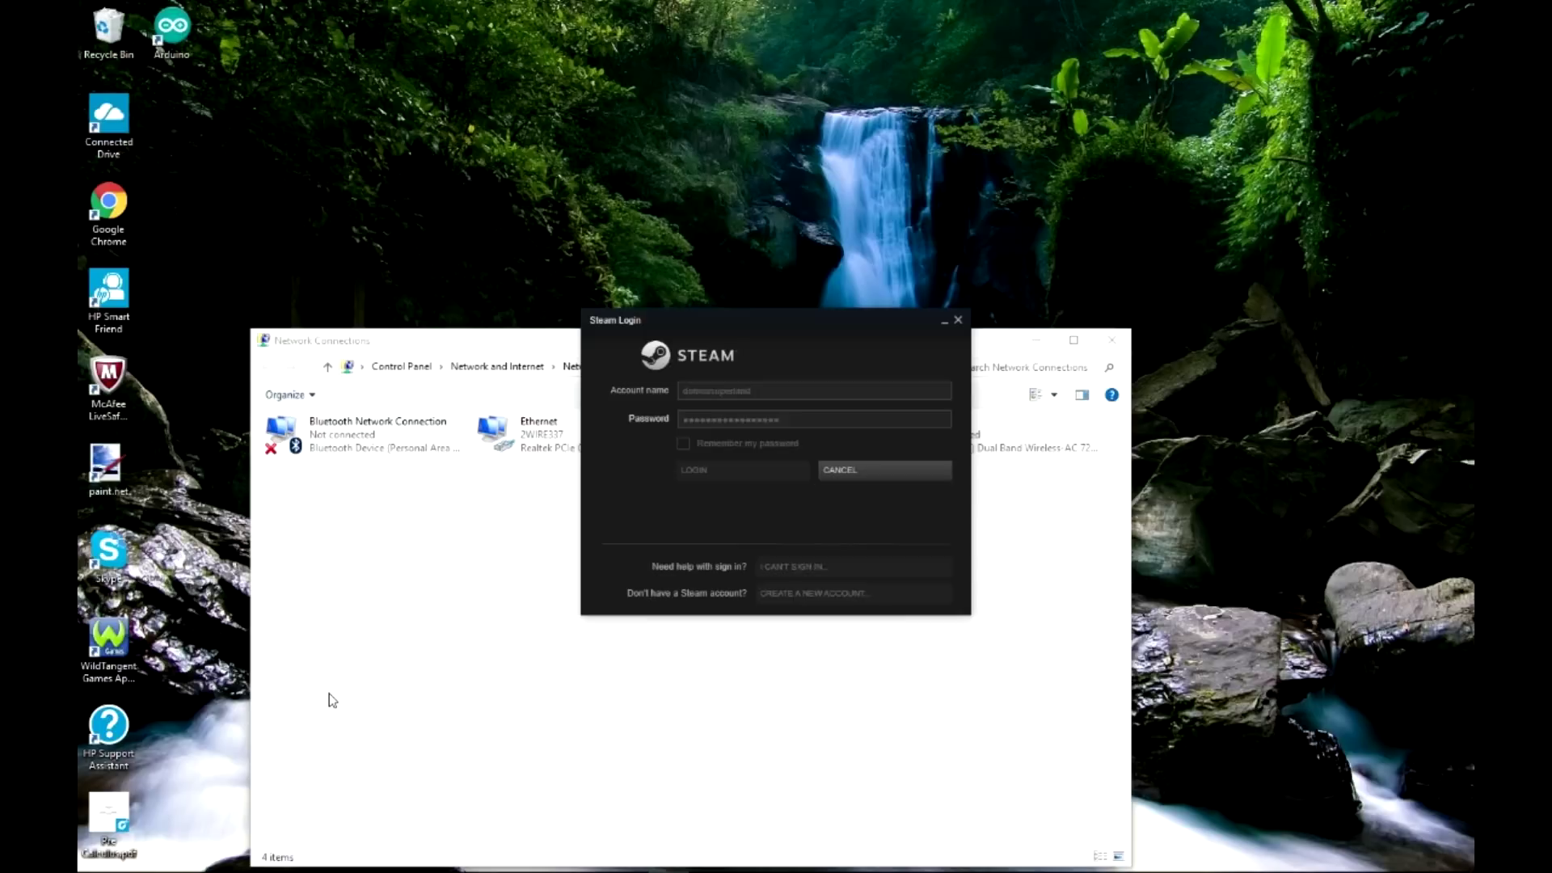
pyautogui.write('*****')
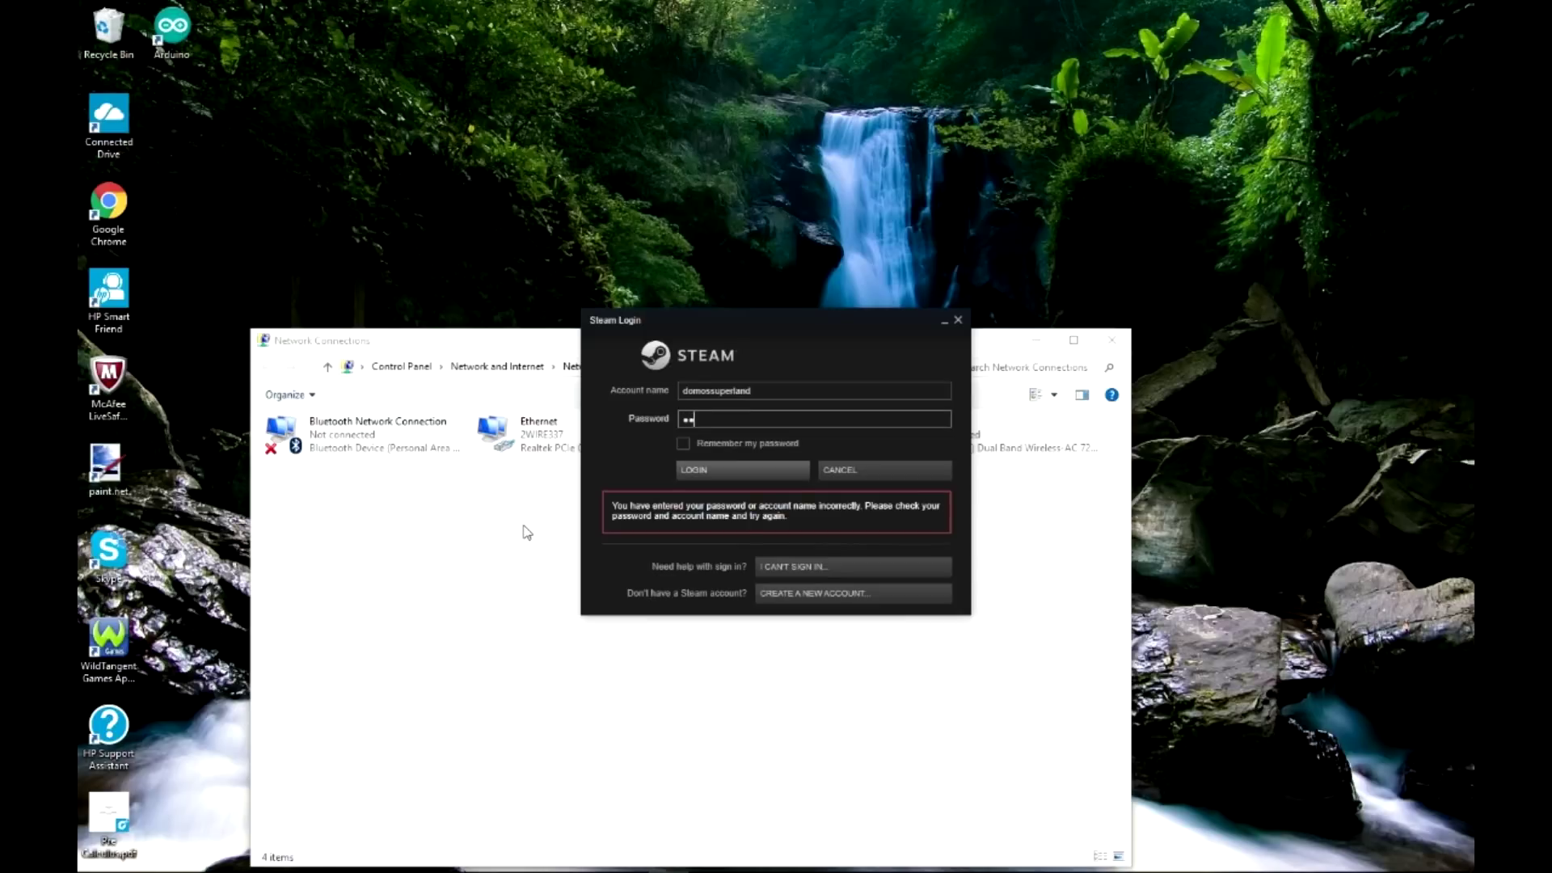
pyautogui.write('************')
pyautogui.press('Return')
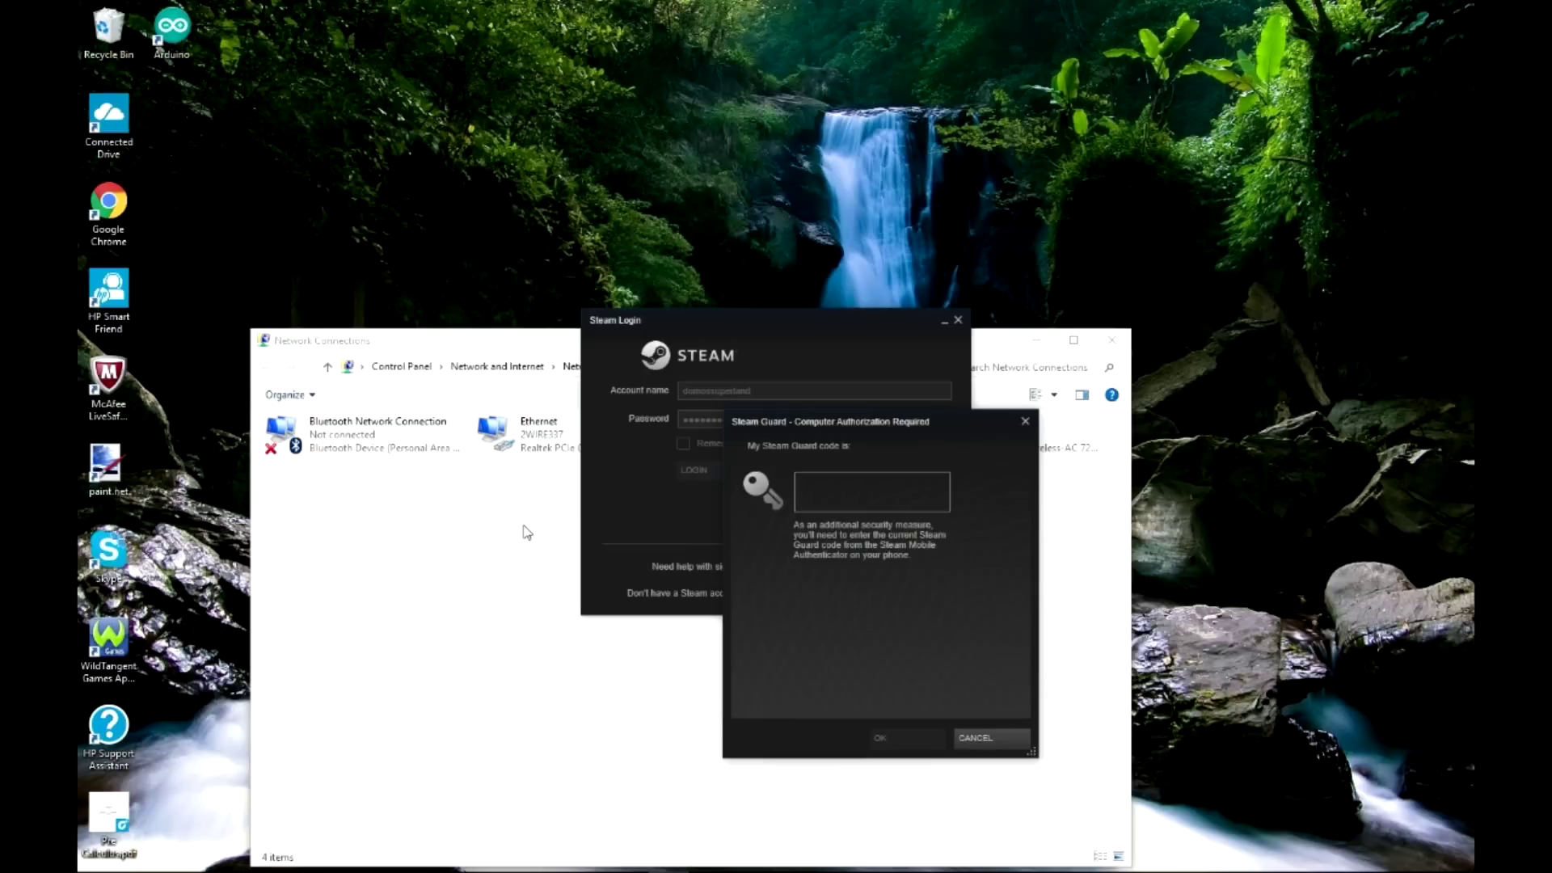
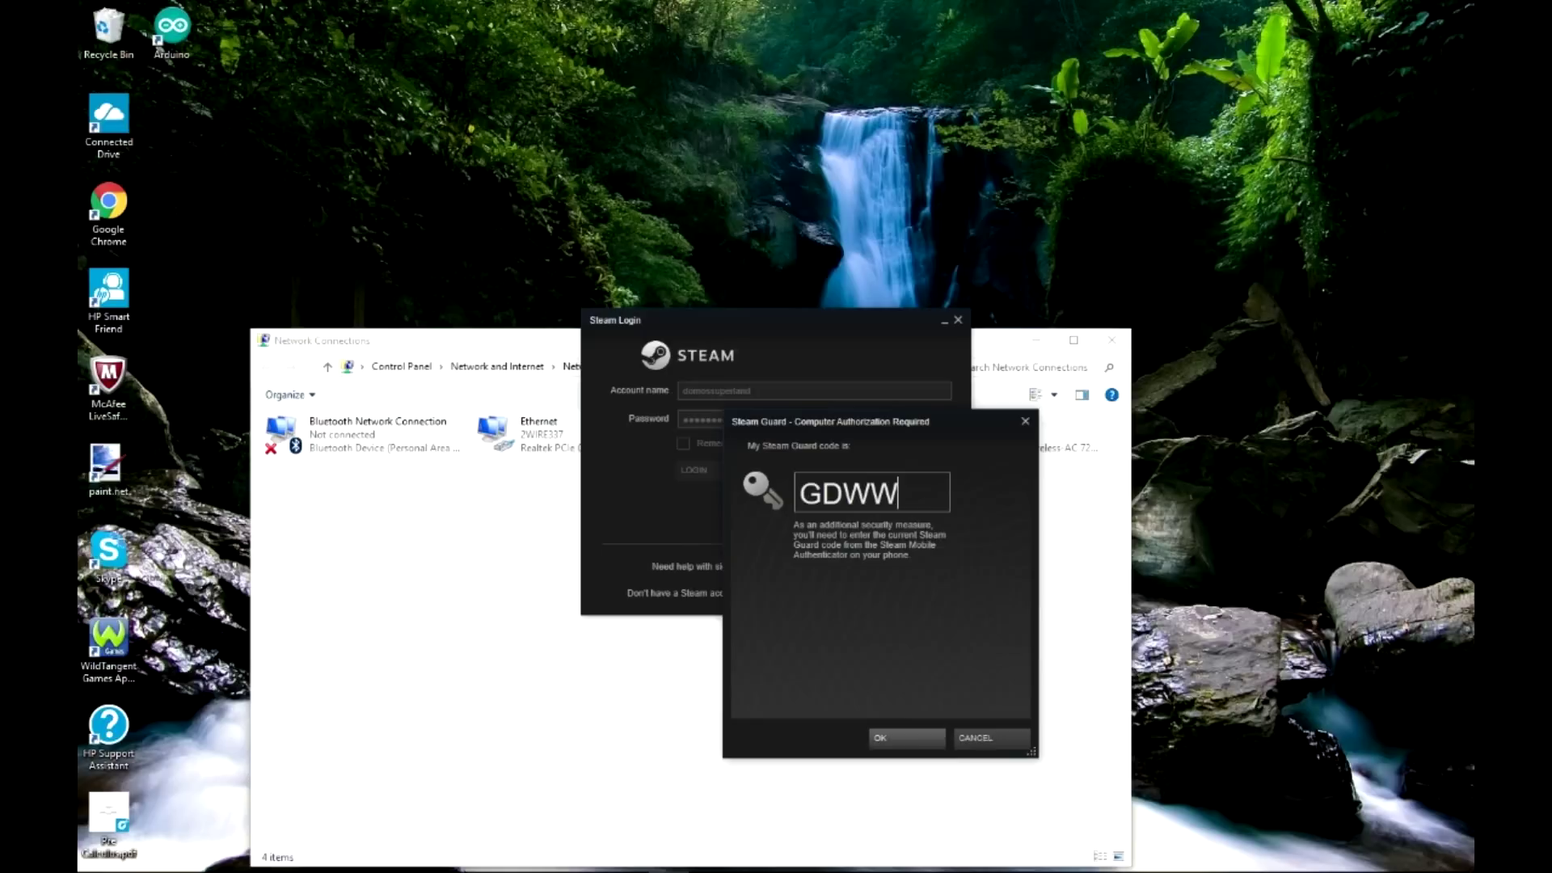
# - Submit the Steam Guard code, then disable the Ethernet adapter in Network Connections
pyautogui.click(905, 739)
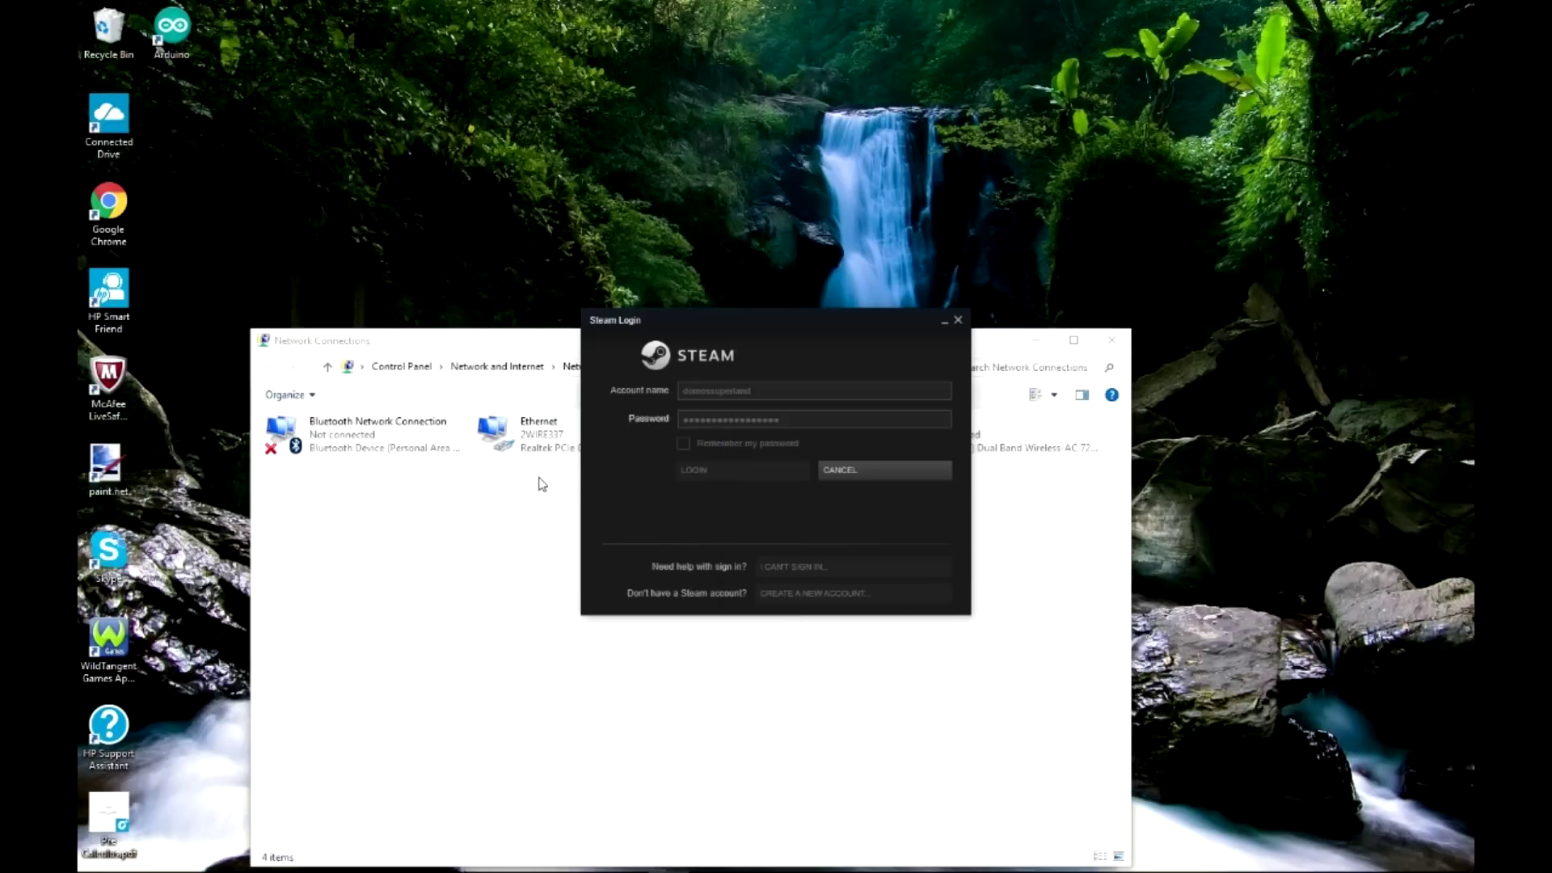
pyautogui.rightClick(556, 455)
pyautogui.click(573, 460)
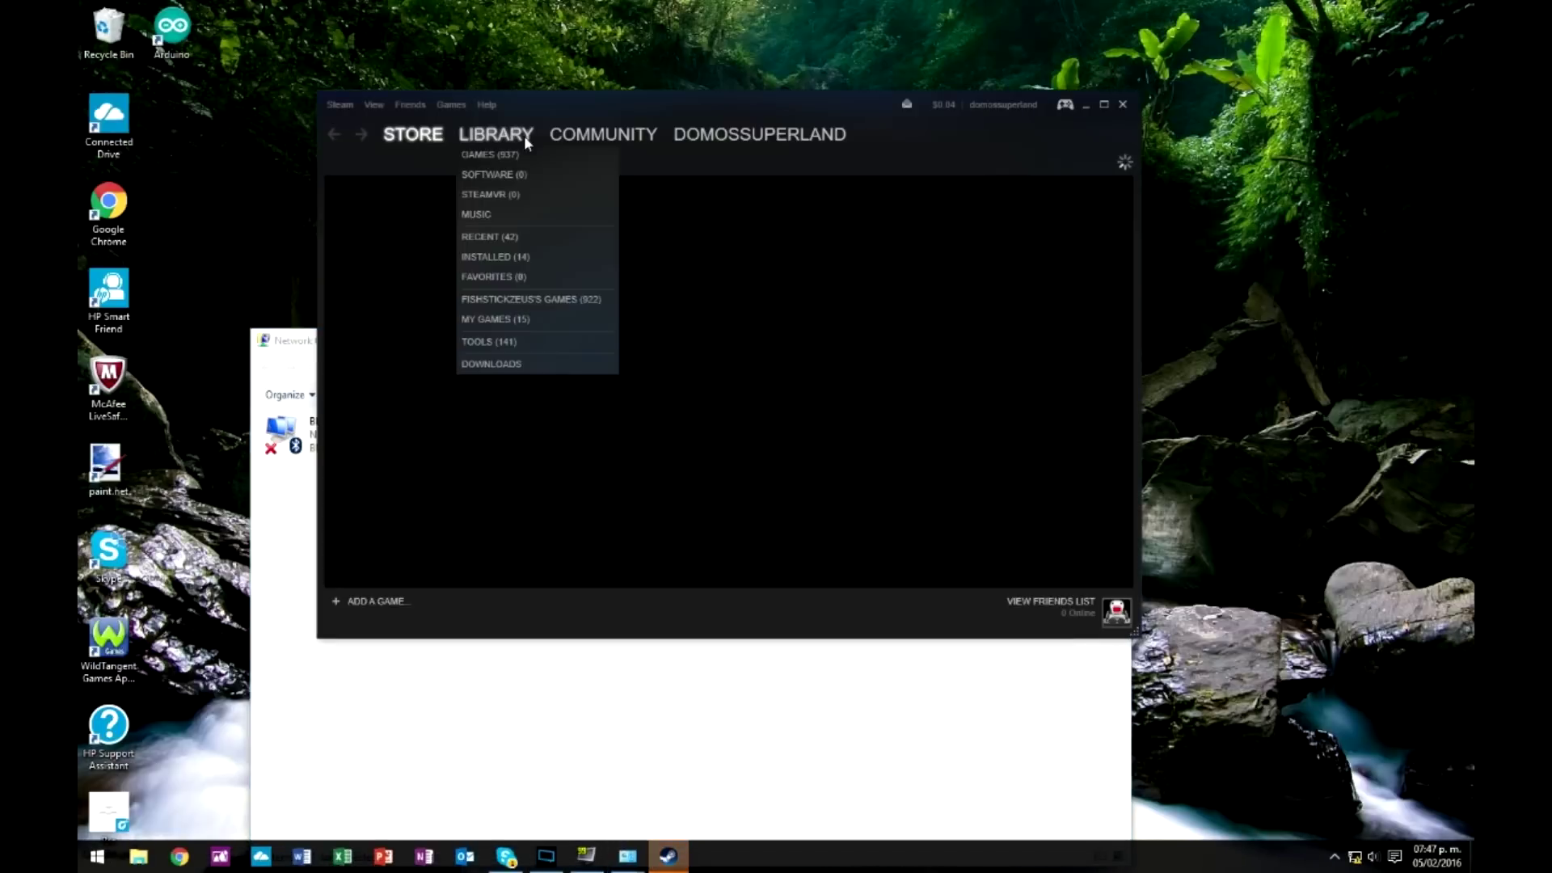
# - View the shared Don't Starve page in the library, then exit Steam
pyautogui.click(524, 135)
pyautogui.click(489, 362)
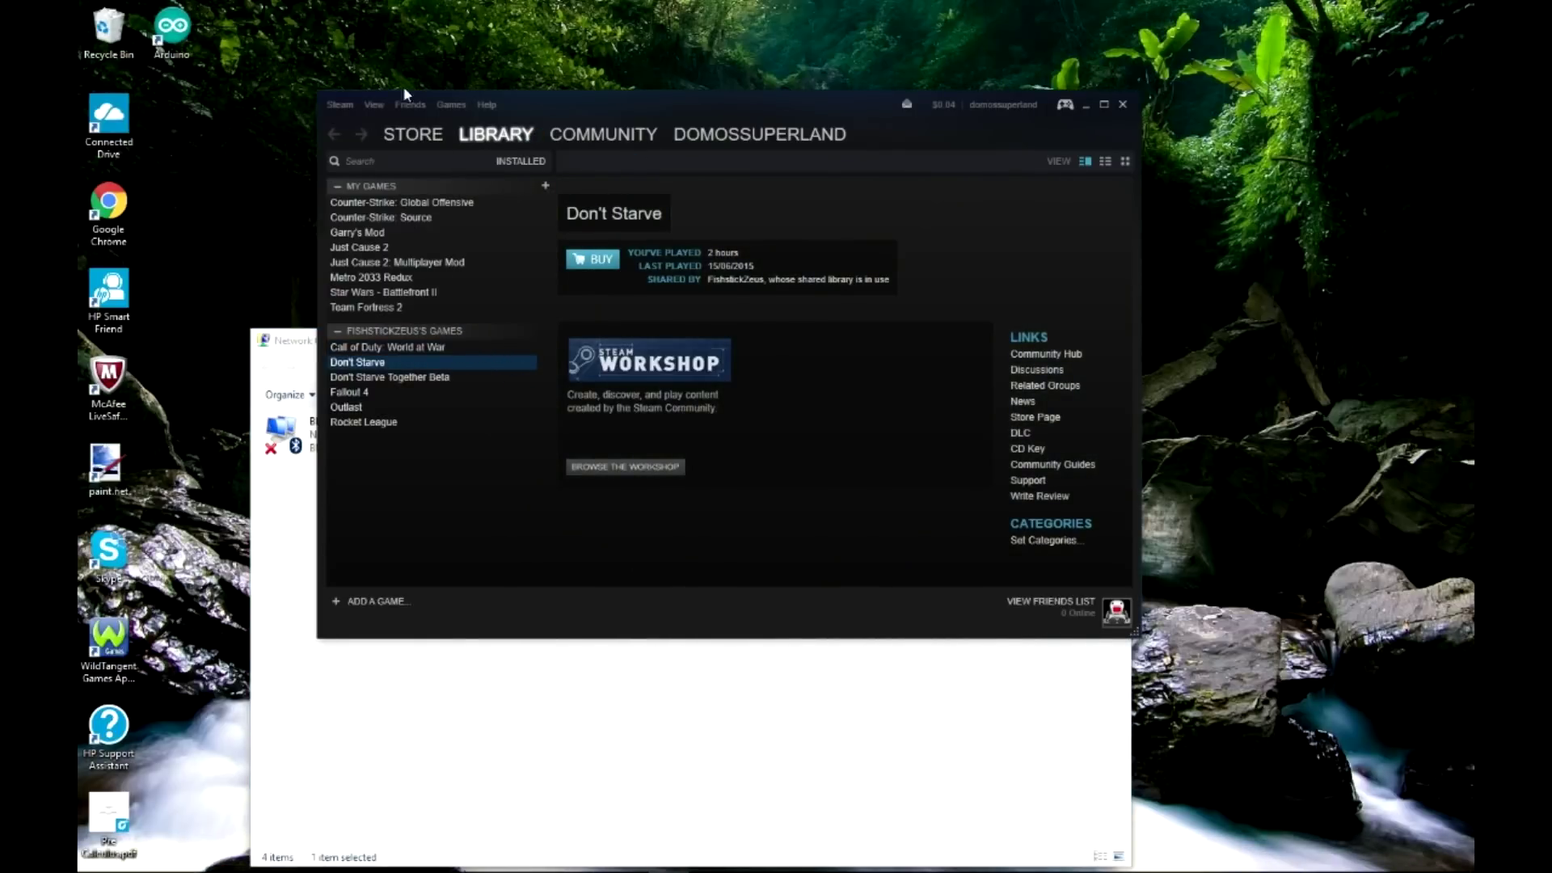
pyautogui.click(341, 104)
pyautogui.click(356, 250)
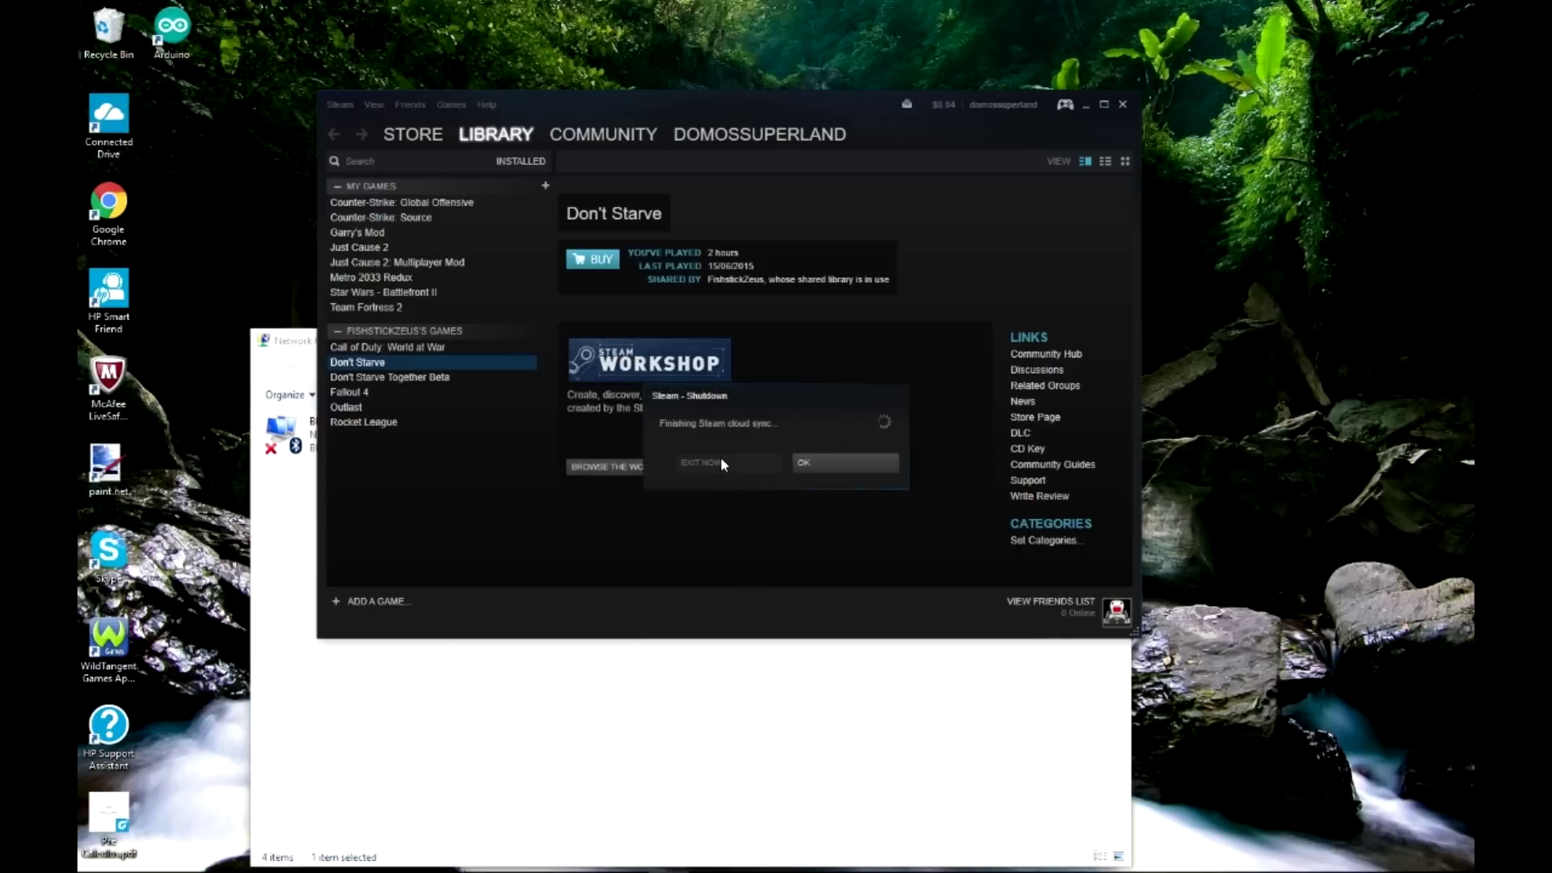
# - Close Steam without waiting for cloud sync and re-enable the Ethernet connection
pyautogui.click(755, 463)
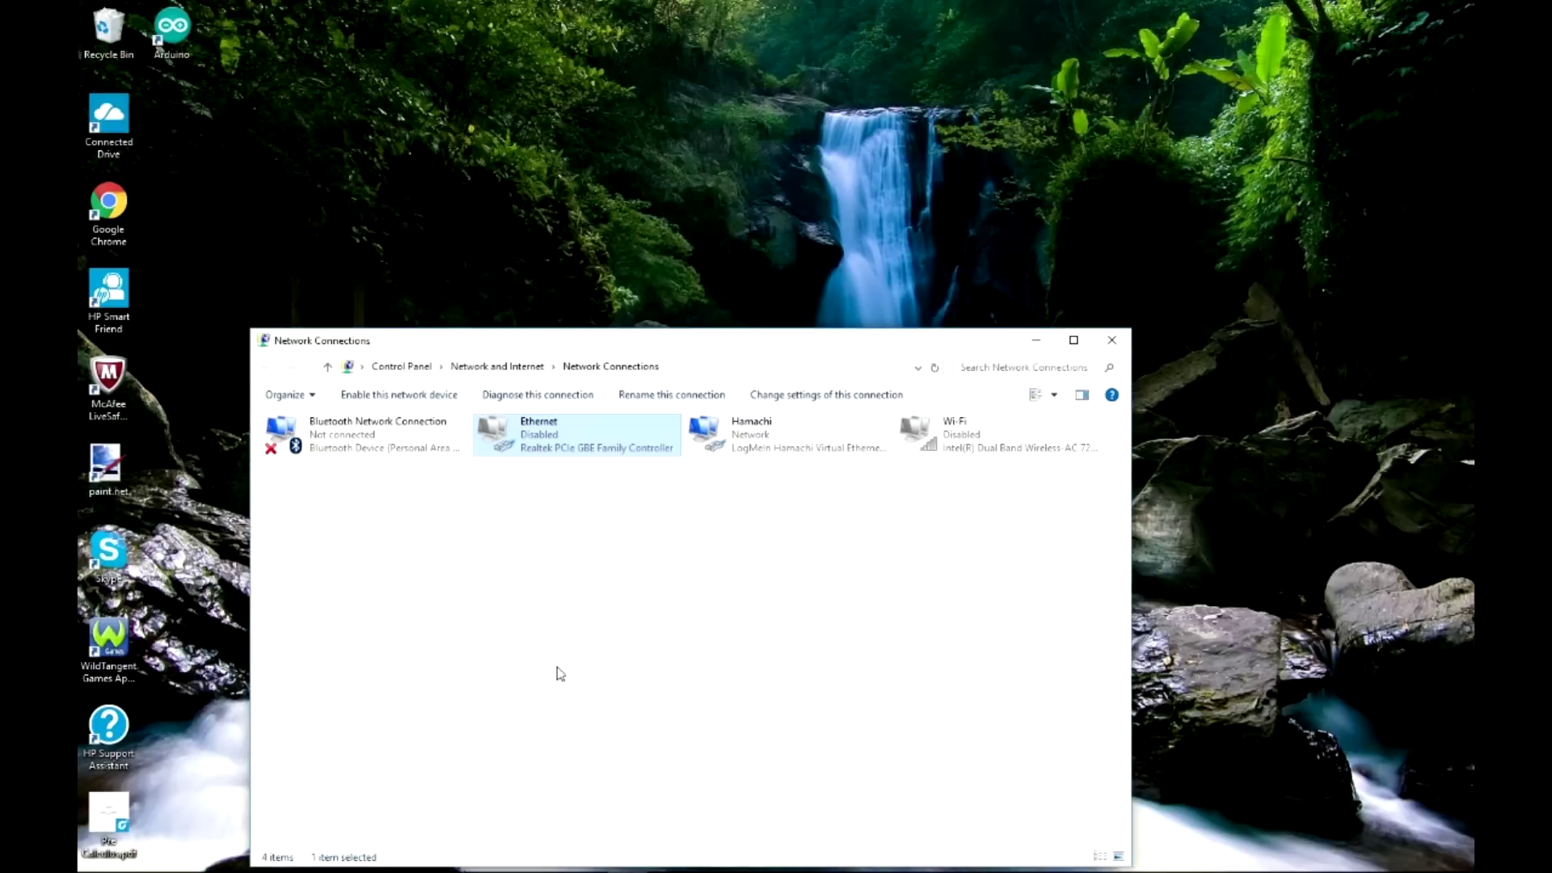
pyautogui.click(97, 855)
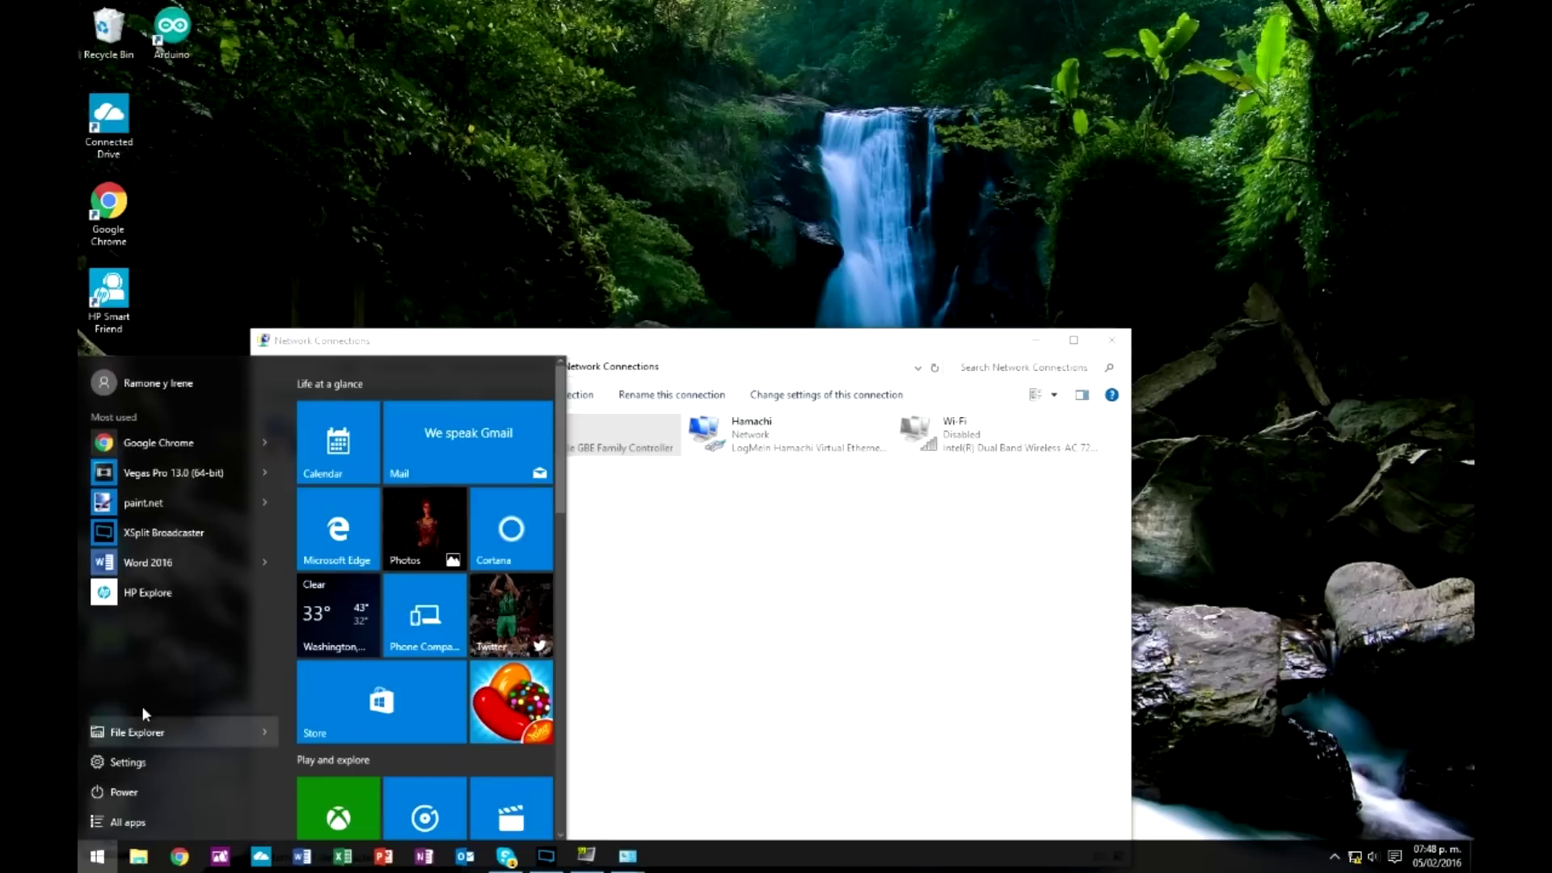
pyautogui.click(161, 815)
pyautogui.scroll(-1, 444, 525)
pyautogui.rightClick(610, 451)
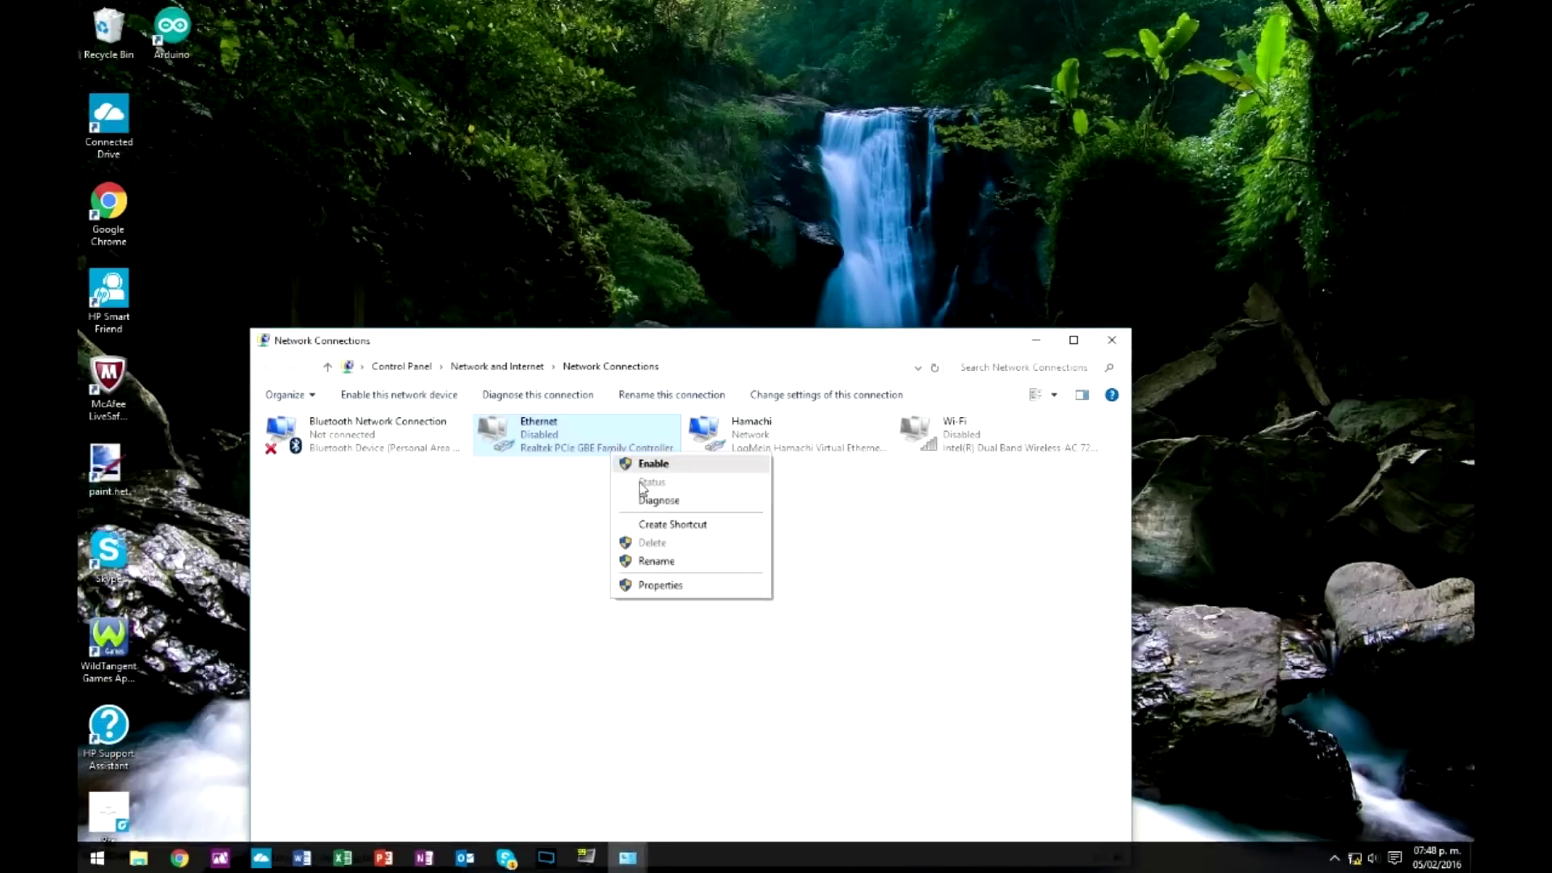
pyautogui.click(638, 462)
# - Relaunch Steam from the Steam folder in the Start menu's All apps list
pyautogui.click(97, 855)
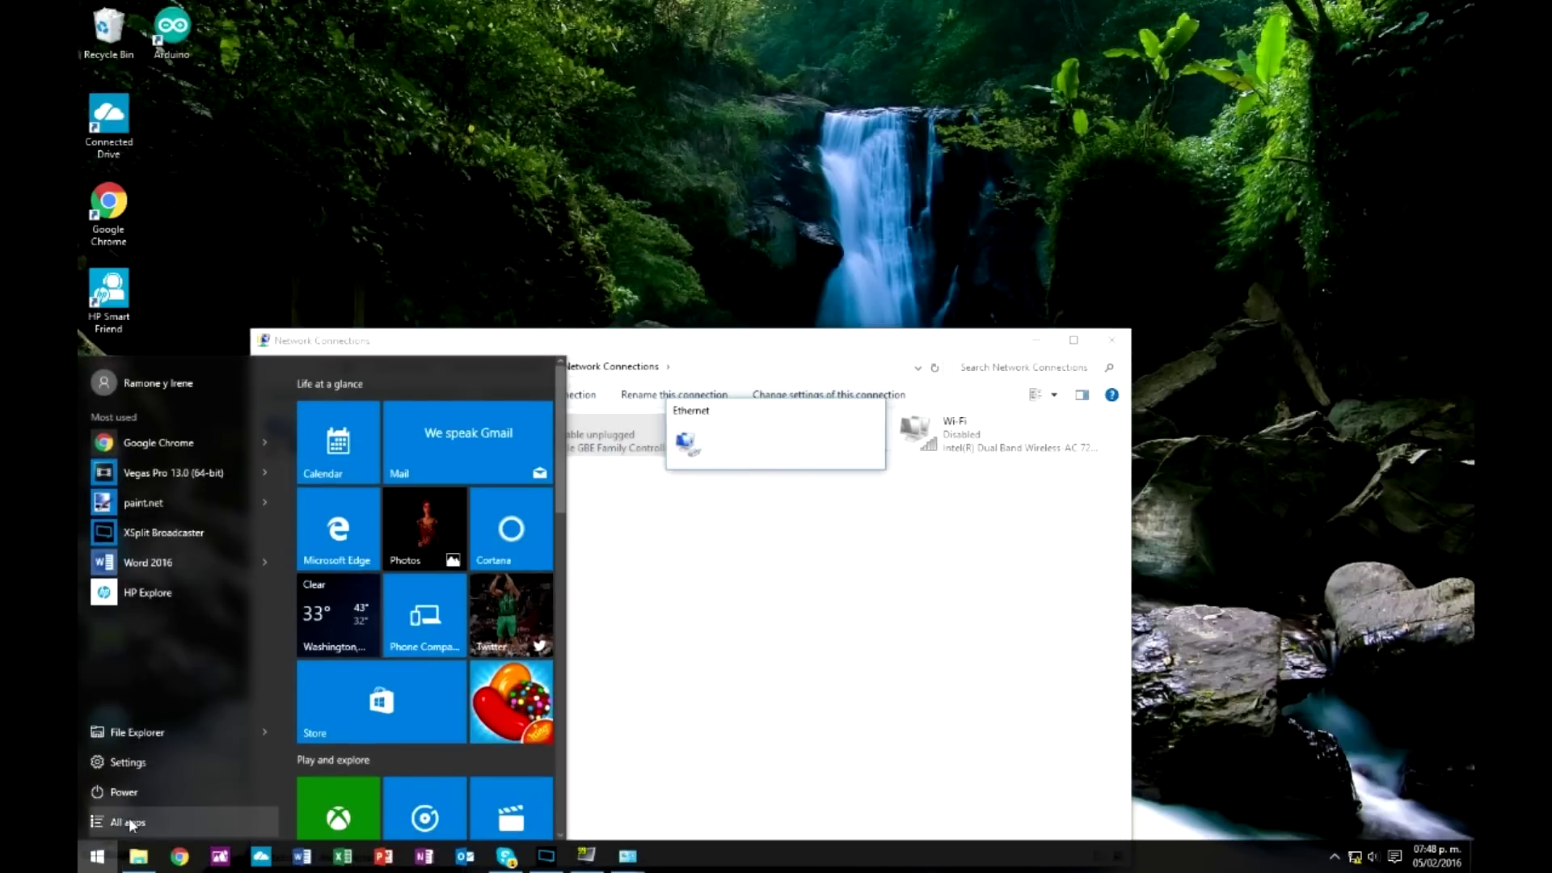
pyautogui.click(137, 818)
pyautogui.scroll(-3, 192, 501)
pyautogui.scroll(-10, 192, 502)
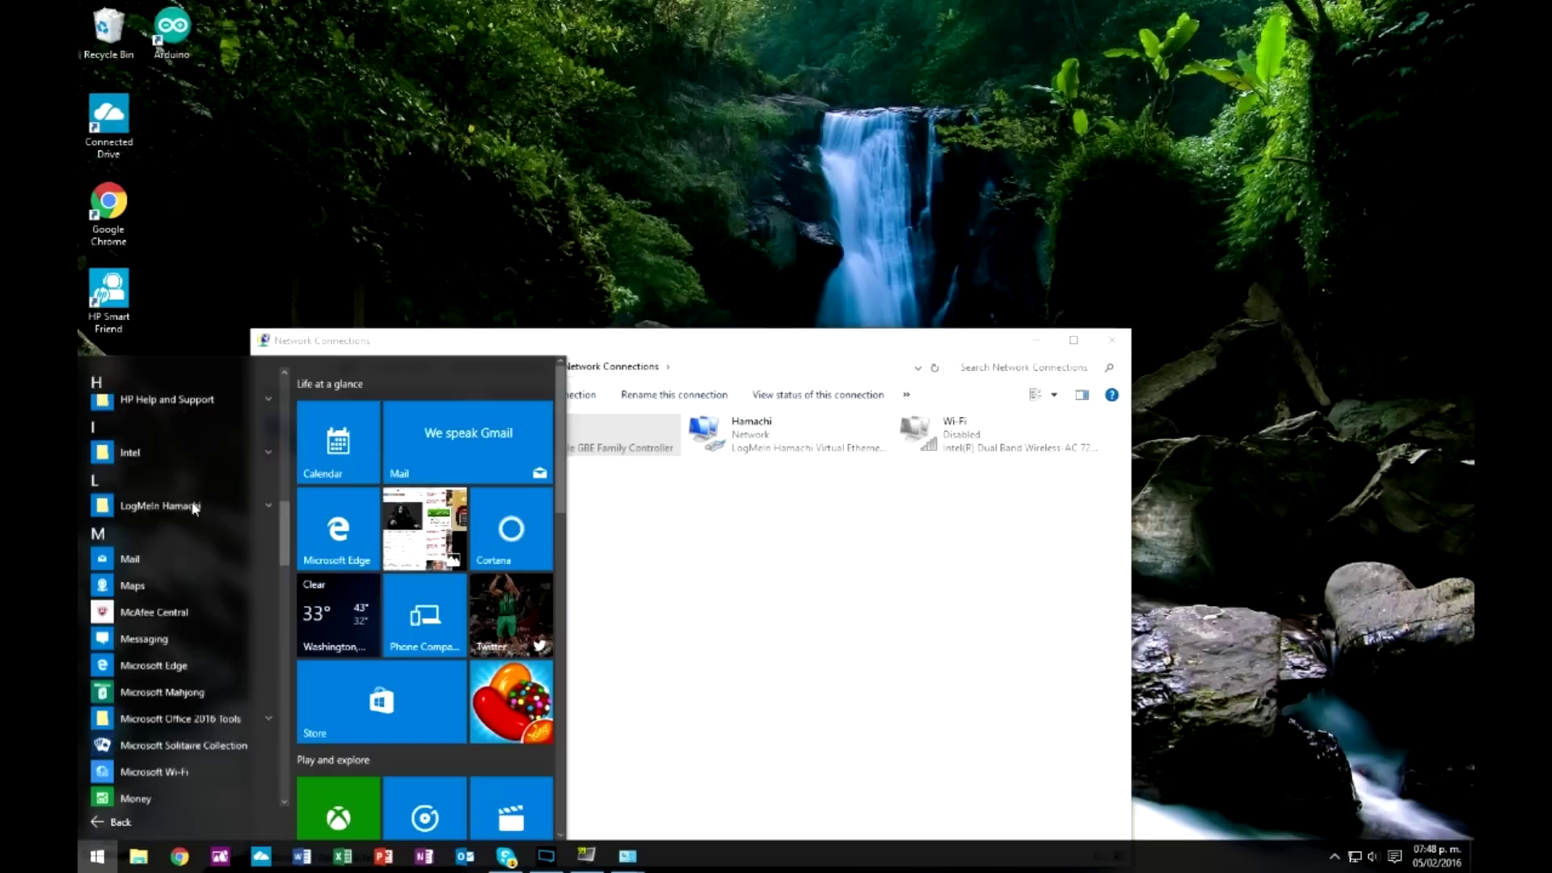
pyautogui.scroll(-5, 196, 565)
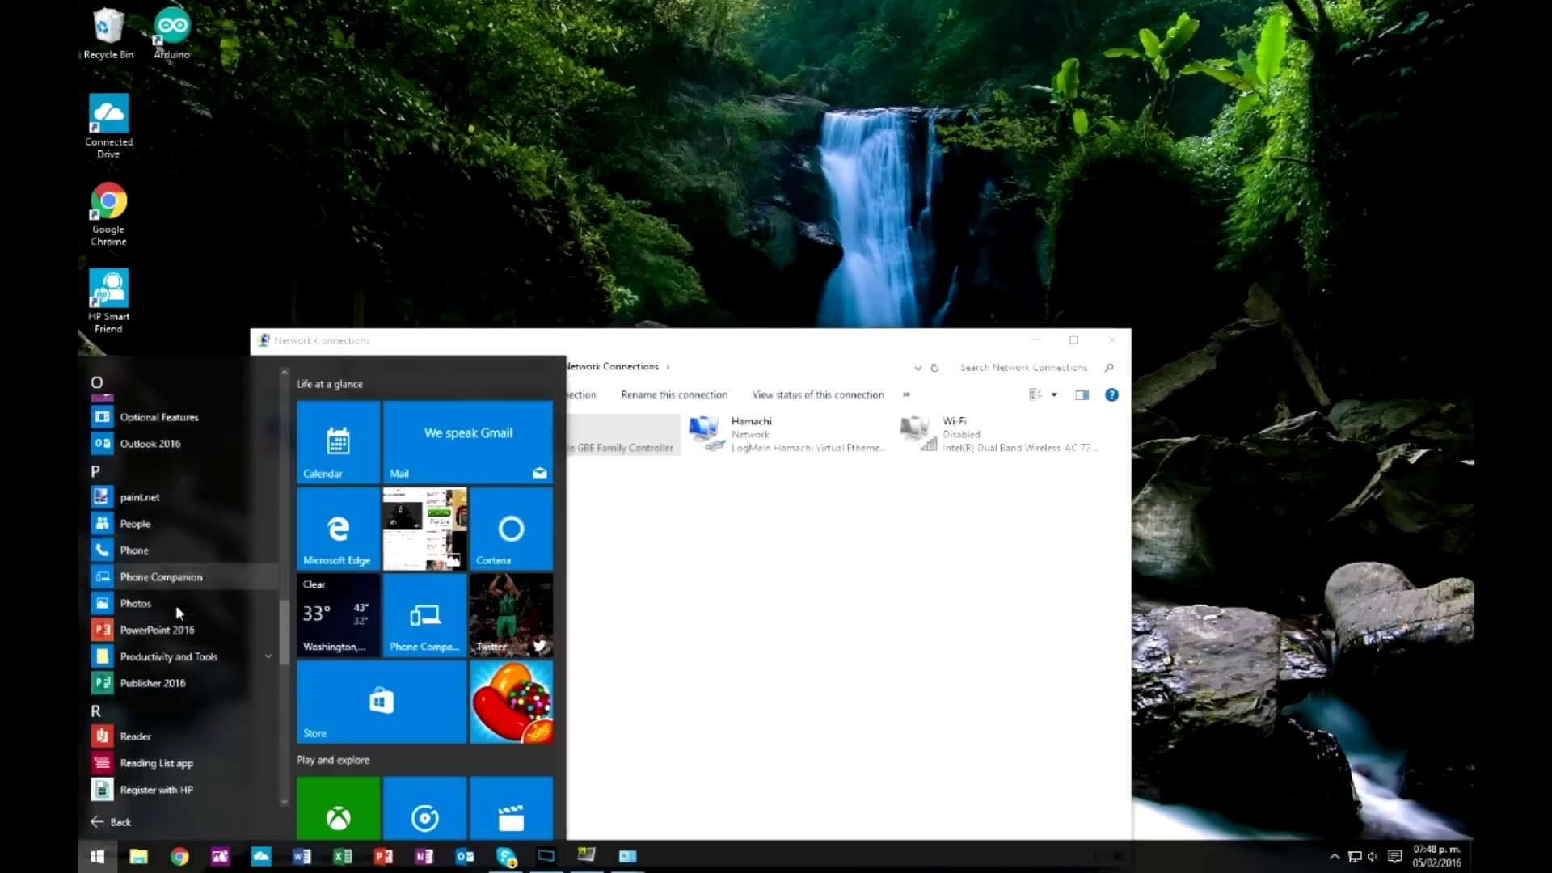
pyautogui.scroll(-1, 176, 642)
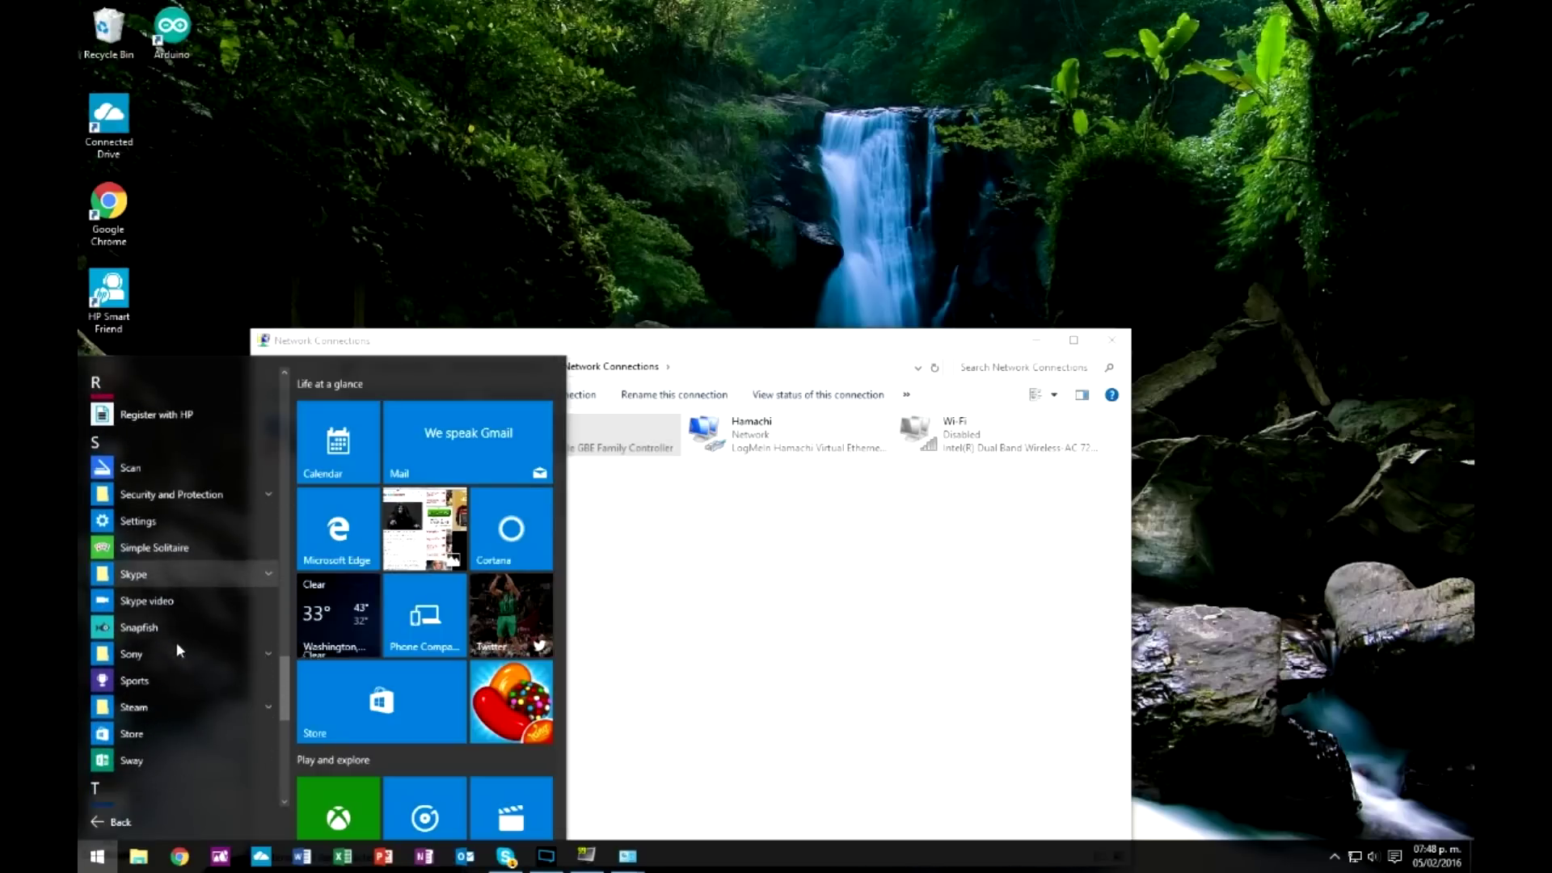
pyautogui.click(170, 705)
pyautogui.click(181, 732)
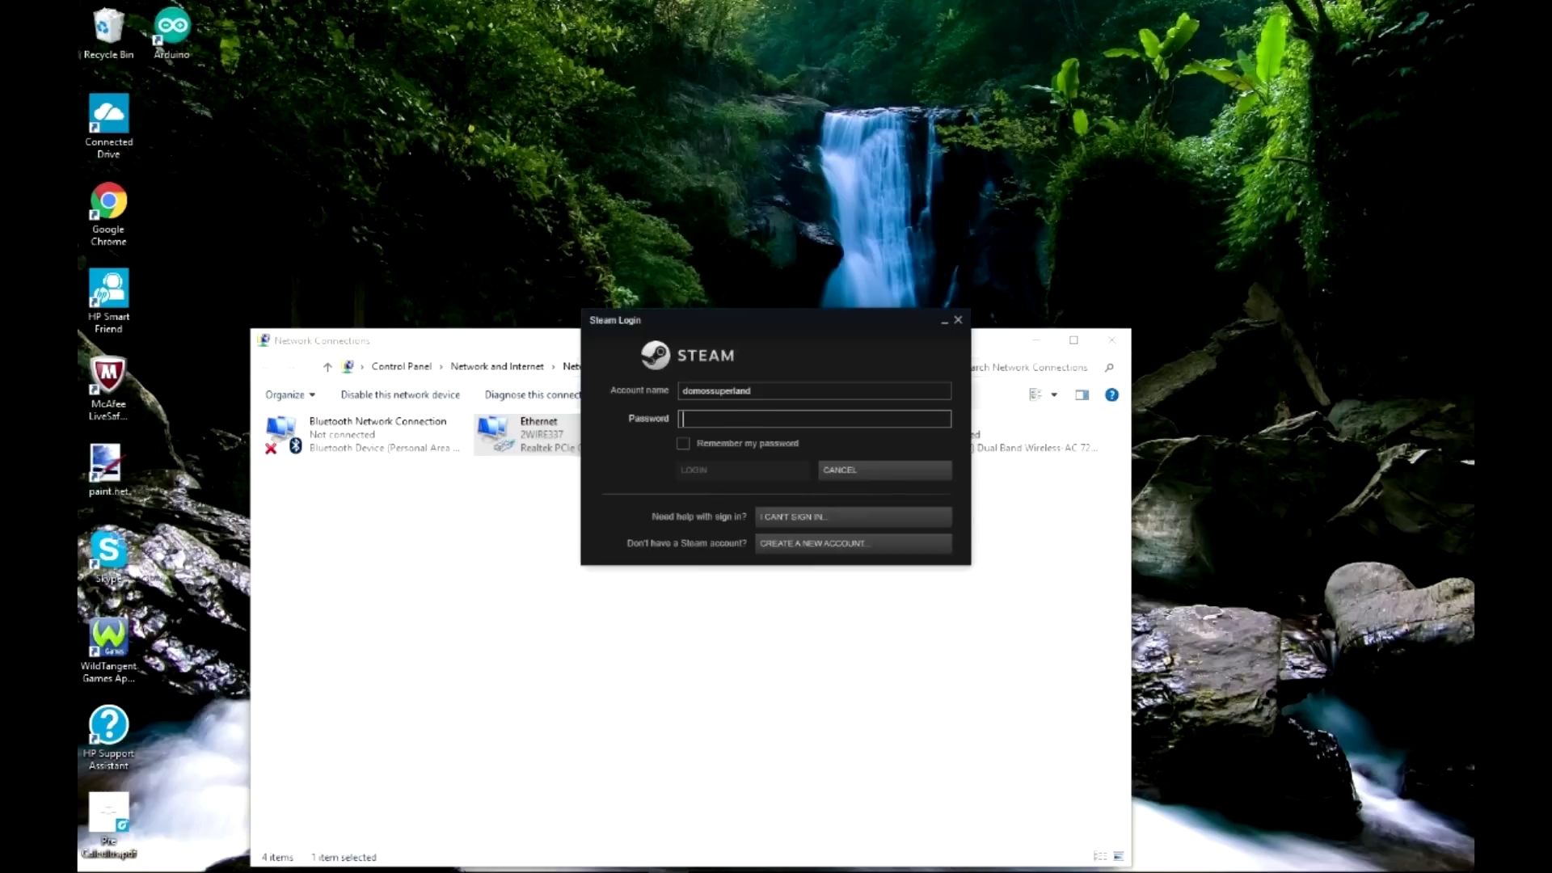
# - Enter the account password in Steam Login, retyping it twice after incorrect-password errors
pyautogui.write('**************')
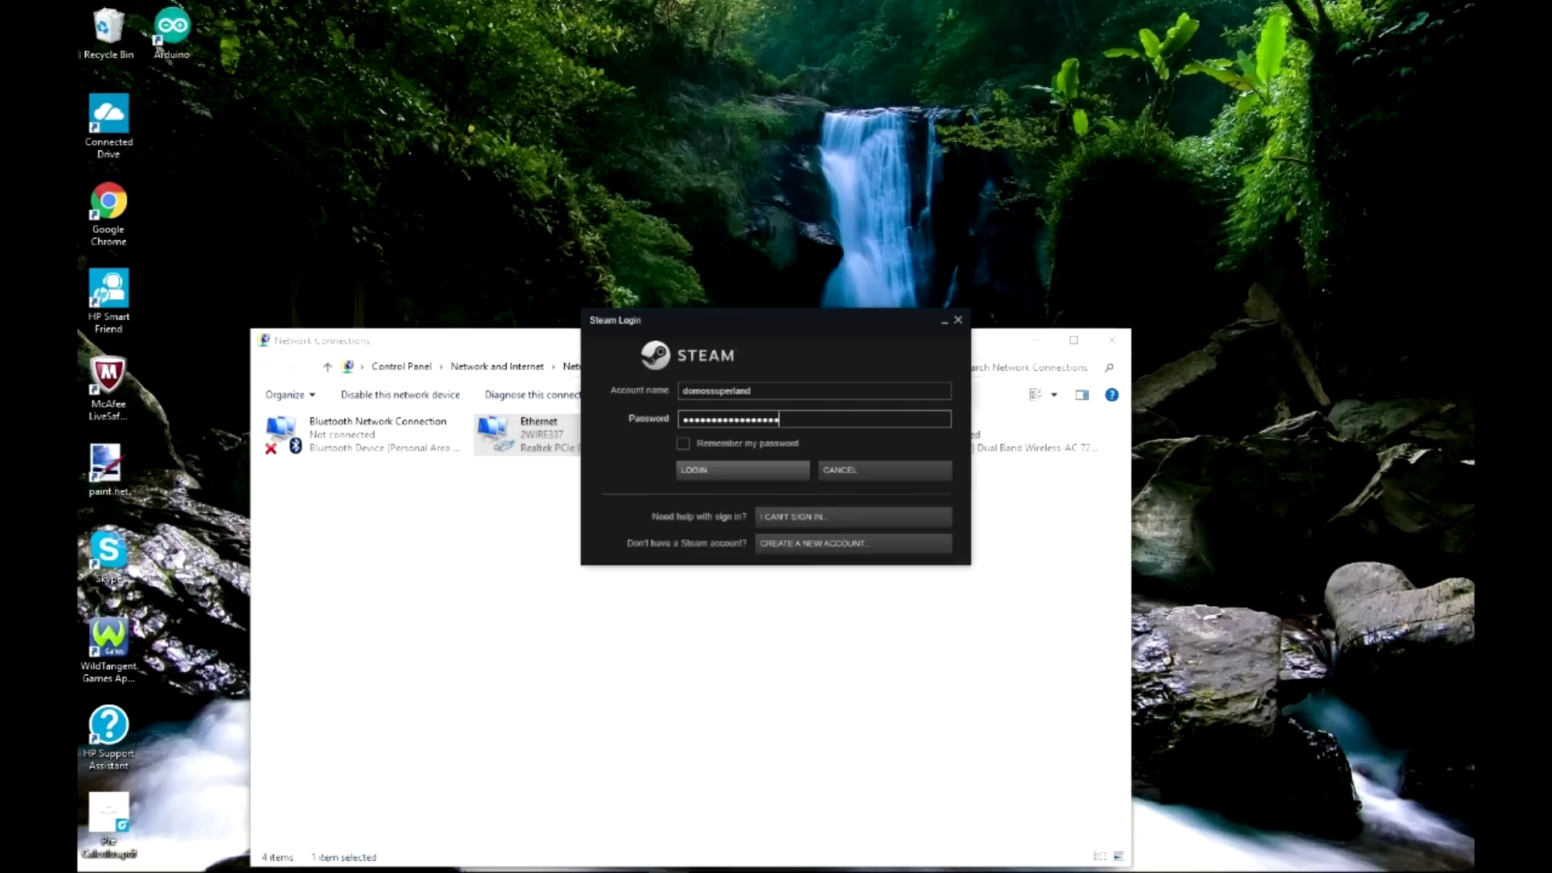
pyautogui.press('Return')
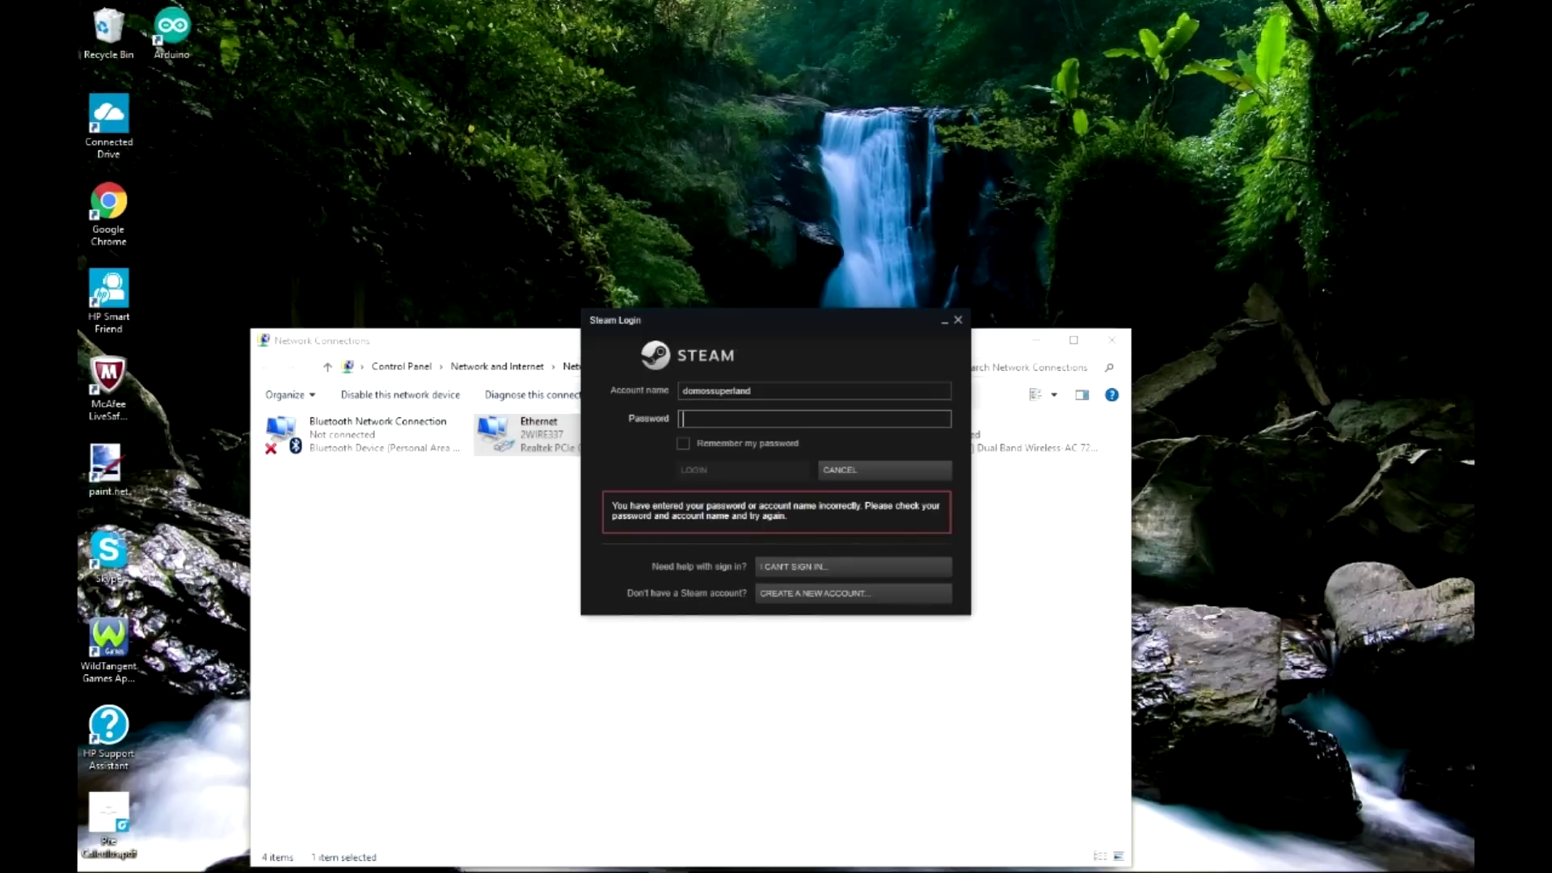
pyautogui.write('**********')
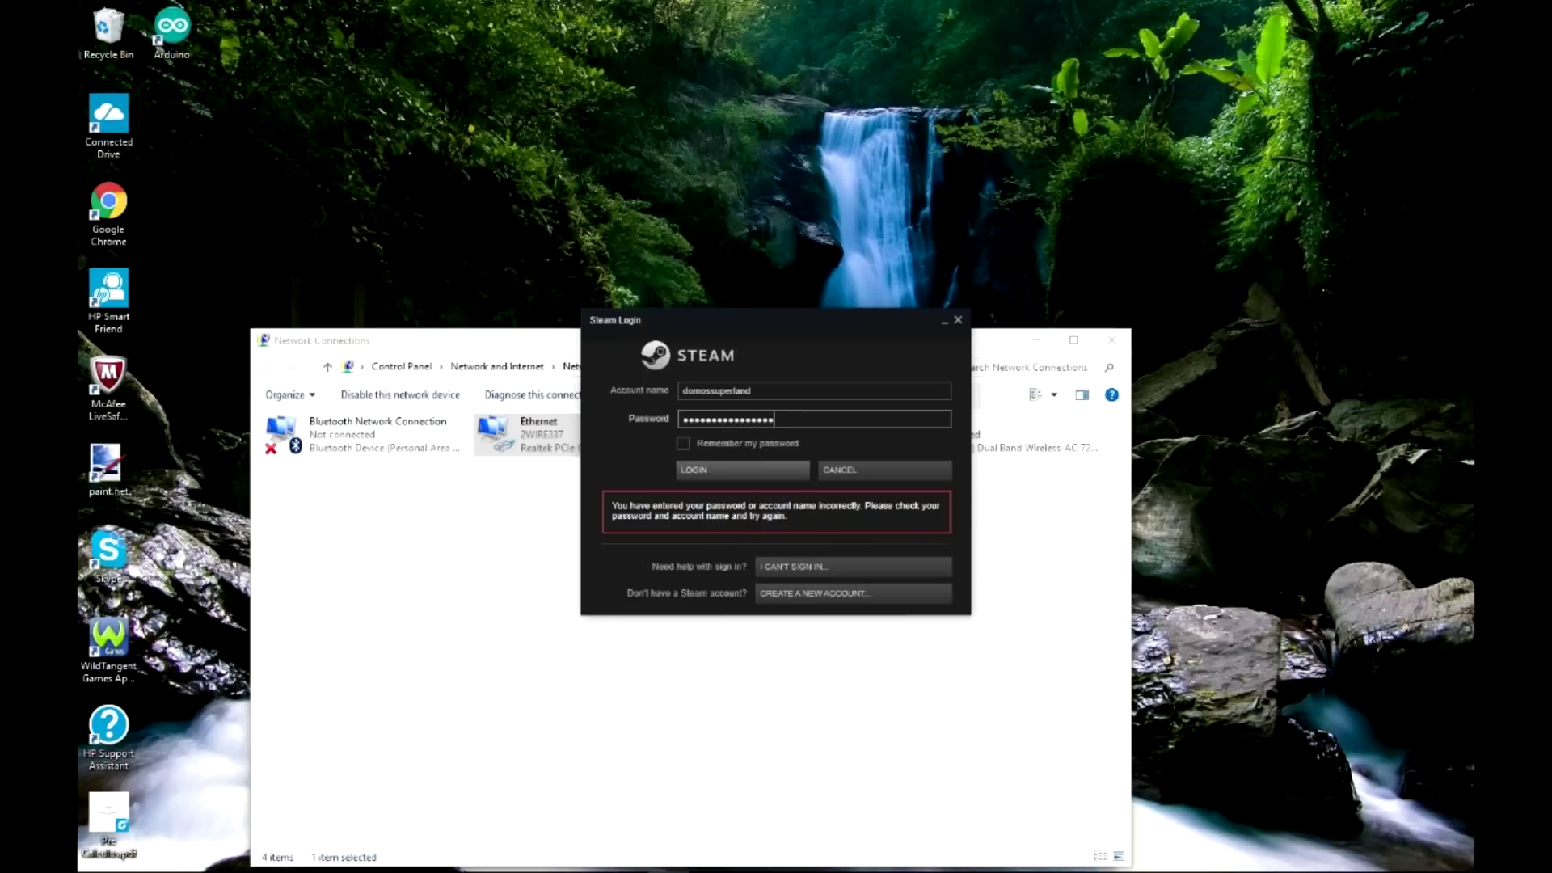
pyautogui.write('*')
pyautogui.press('Return')
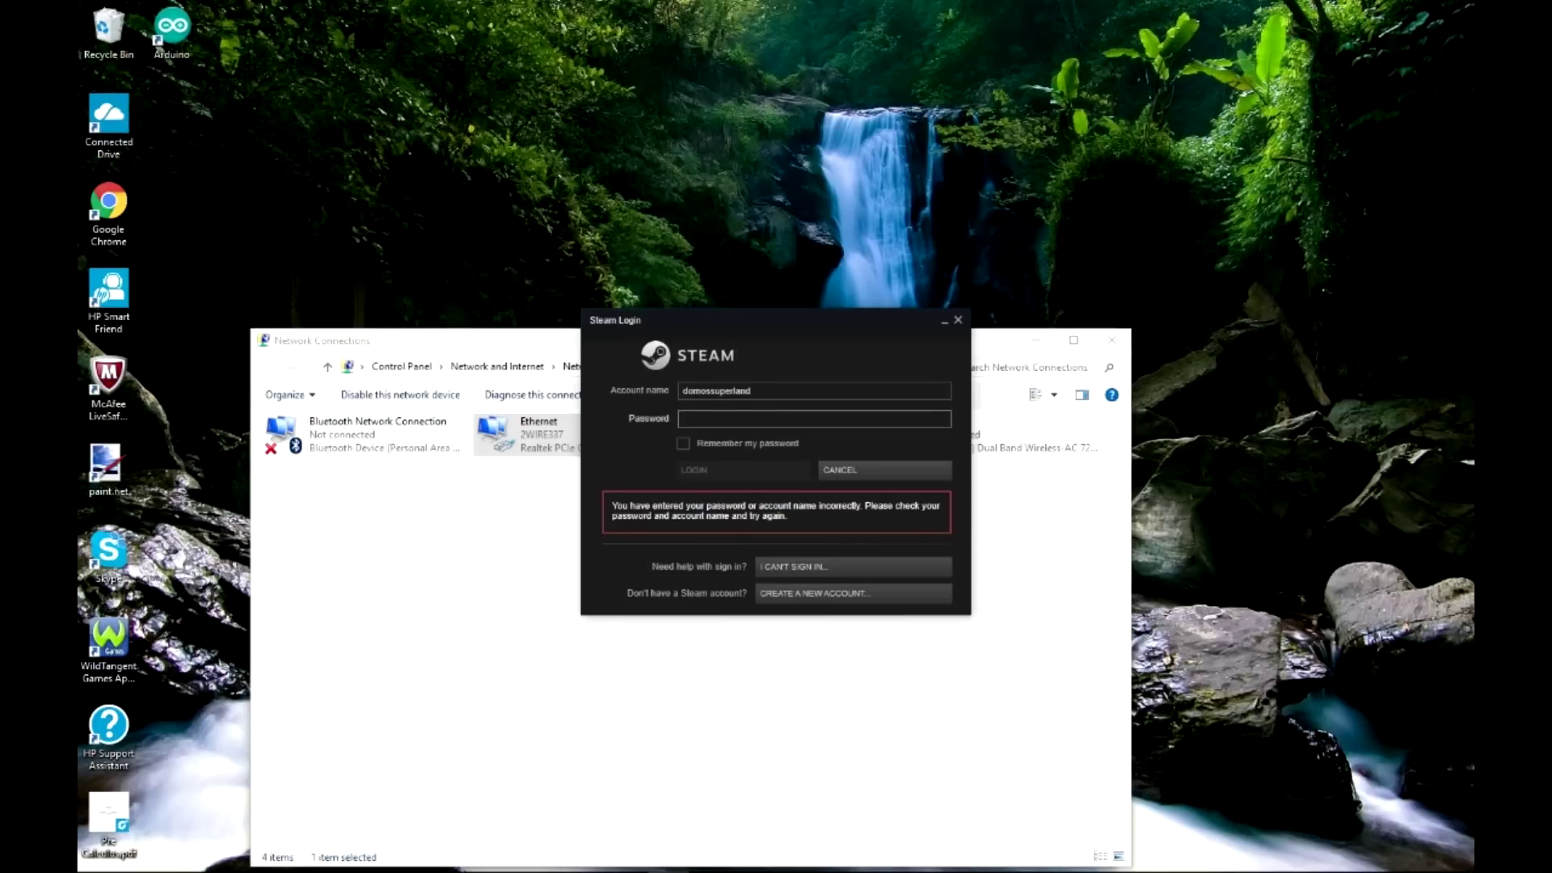
pyautogui.write('*')
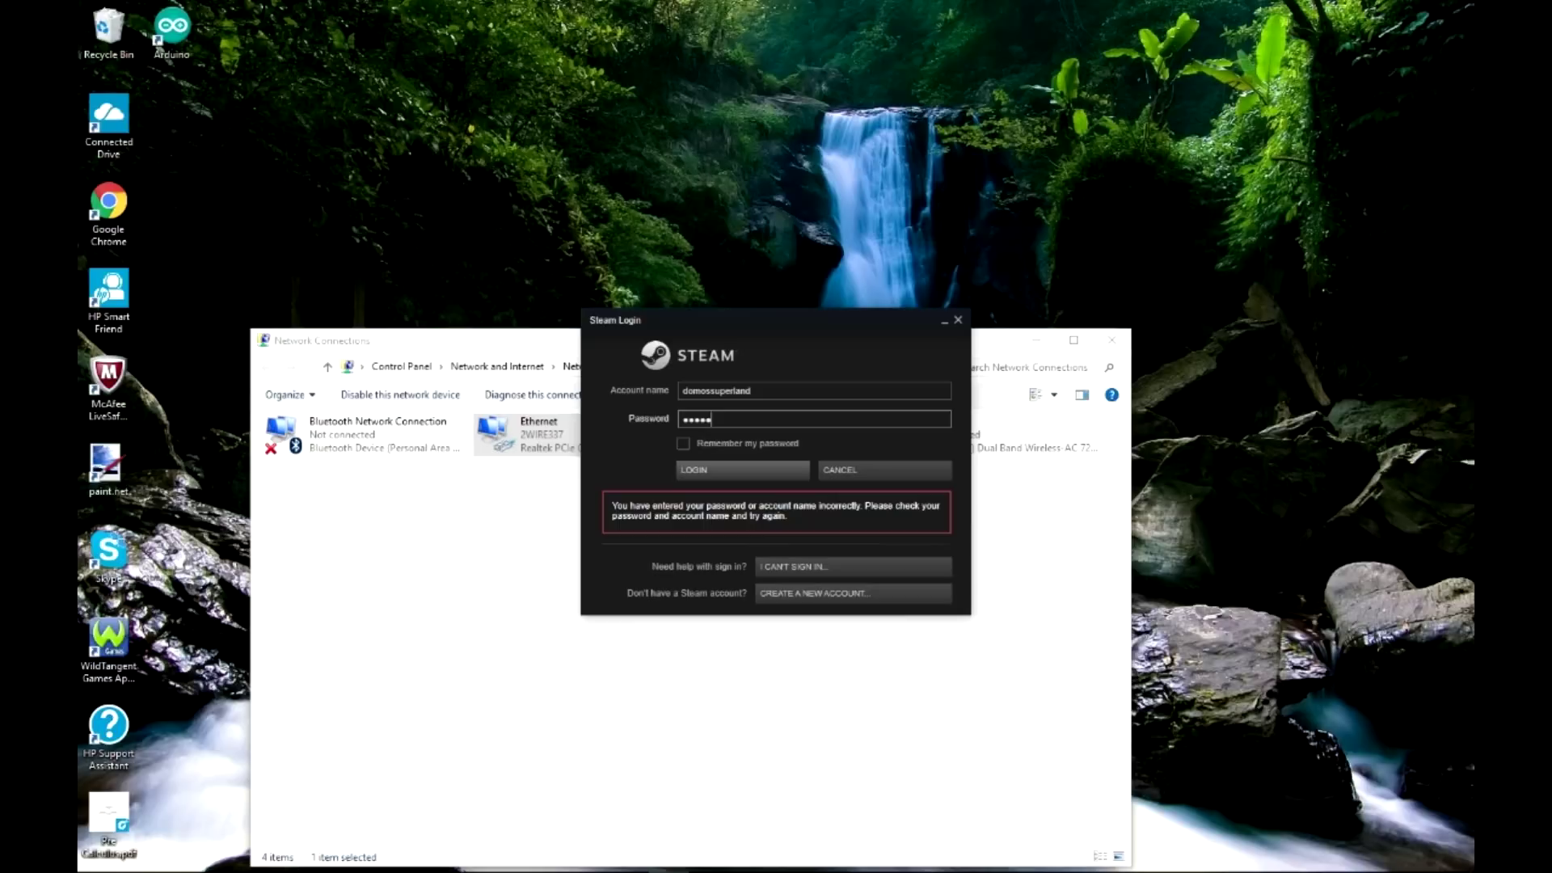
pyautogui.write('****************')
pyautogui.press('Return')
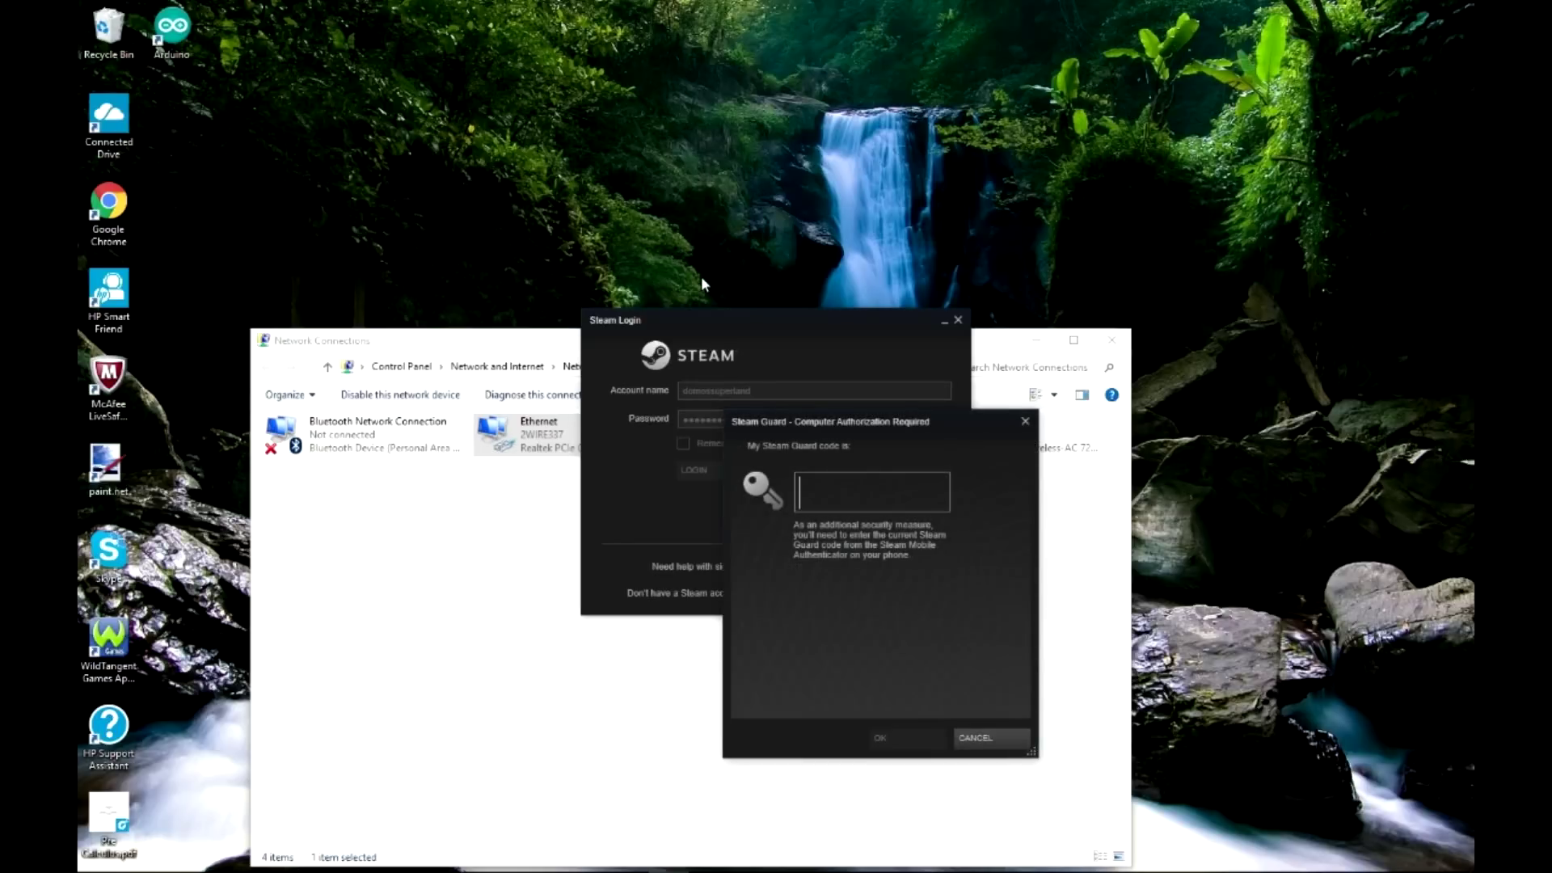
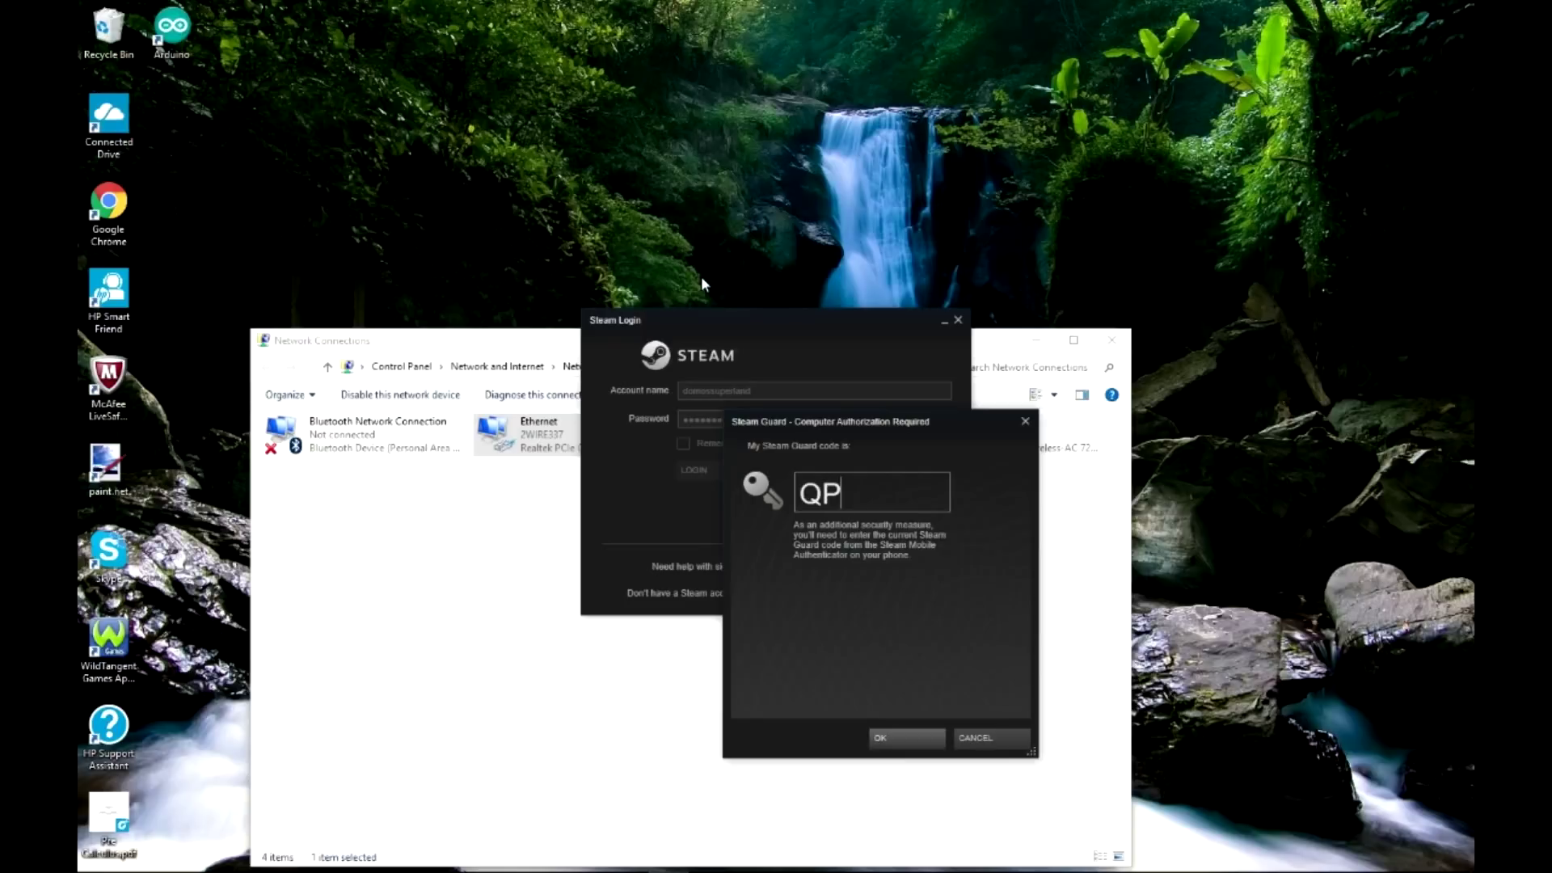
# - Enter and submit the Steam Guard code, then disable the Ethernet connection
pyautogui.moveTo(523, 341); pyautogui.dragTo(653, 577)
pyautogui.click(776, 530)
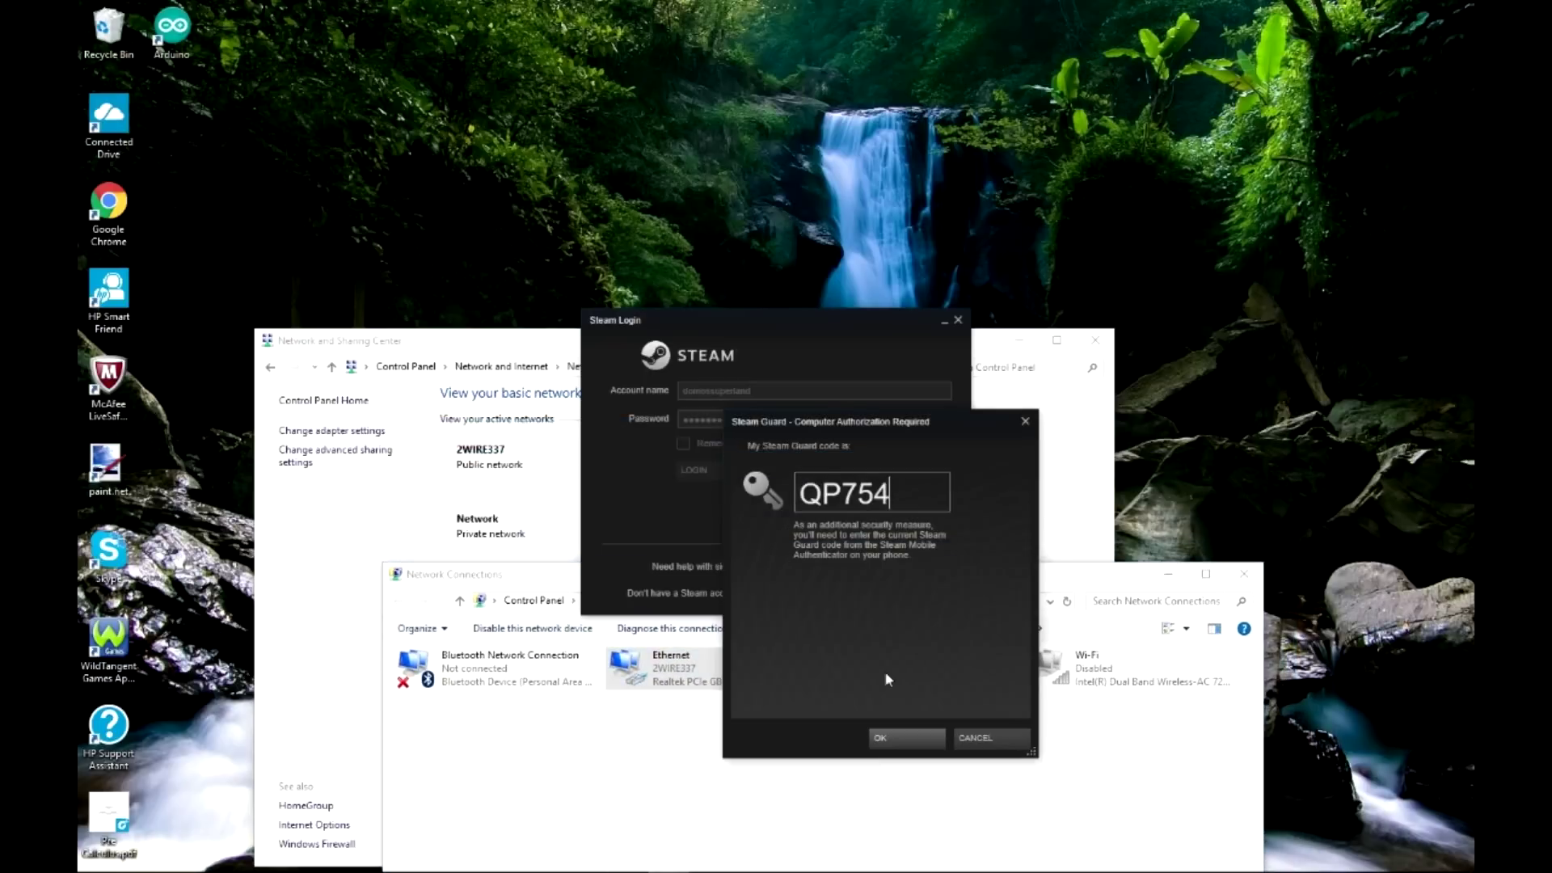
pyautogui.click(909, 731)
pyautogui.rightClick(694, 658)
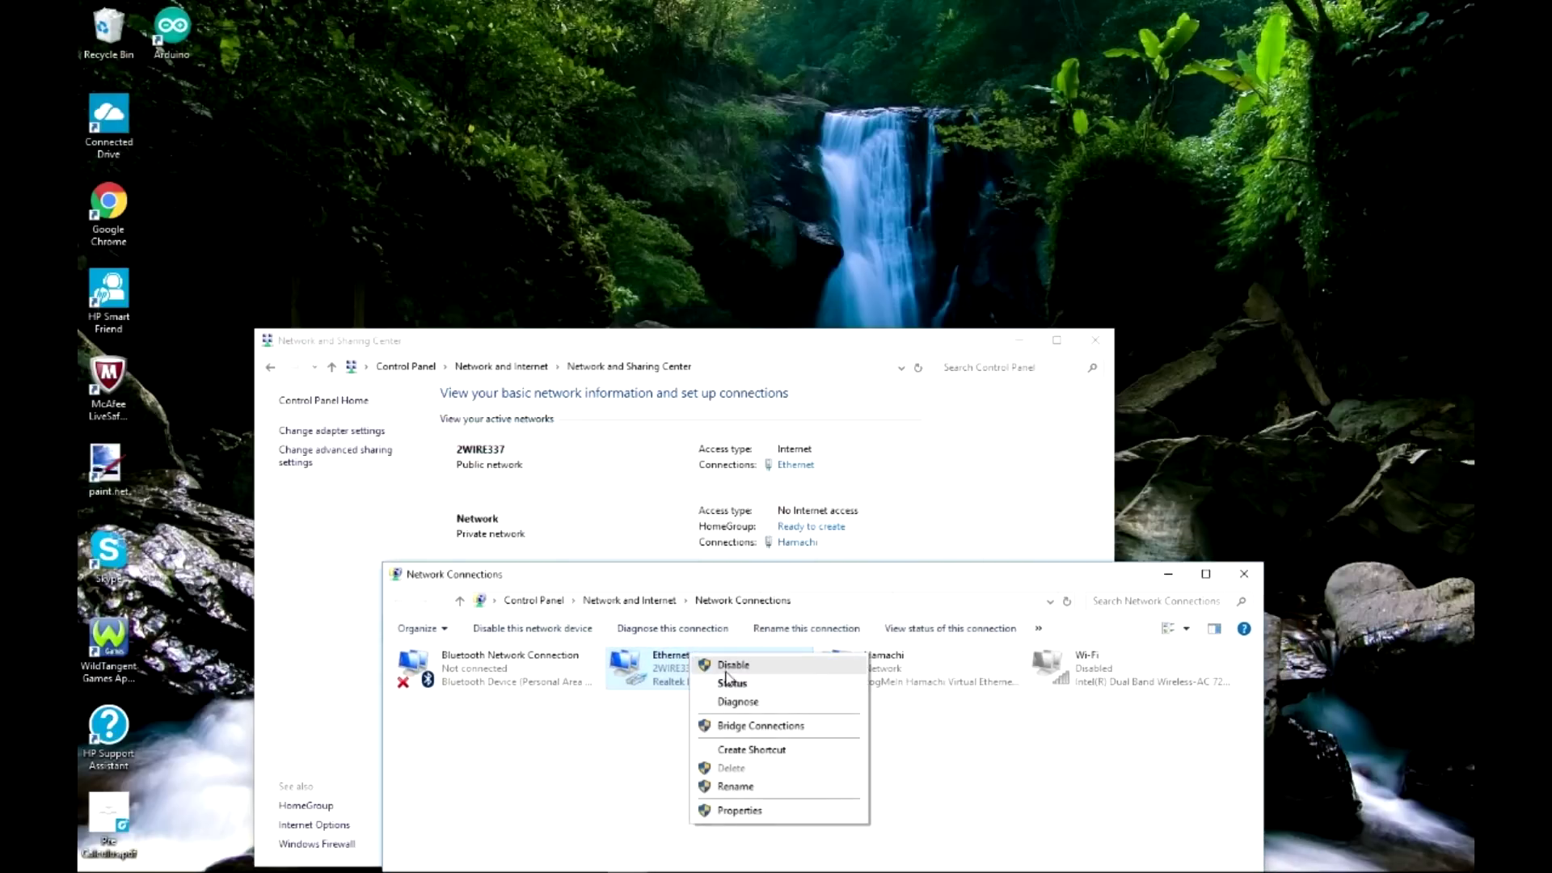
pyautogui.click(732, 664)
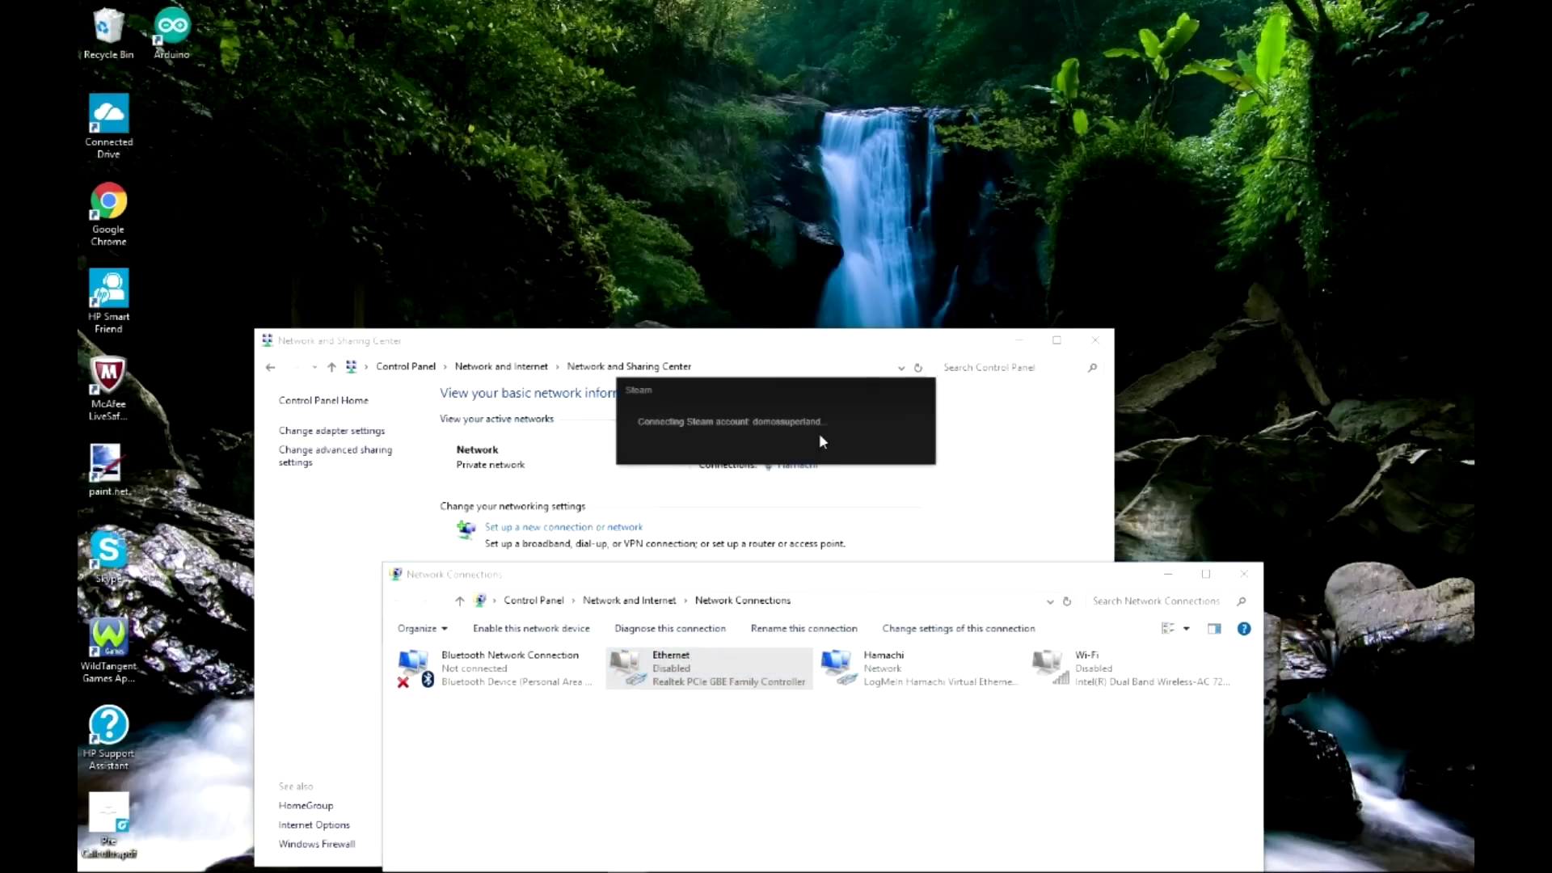
# - In the Library, check that Outlast, Fallout 4, Don't Starve and Rocket League show Play, not Buy
pyautogui.moveTo(577, 151)
pyautogui.click(493, 135)
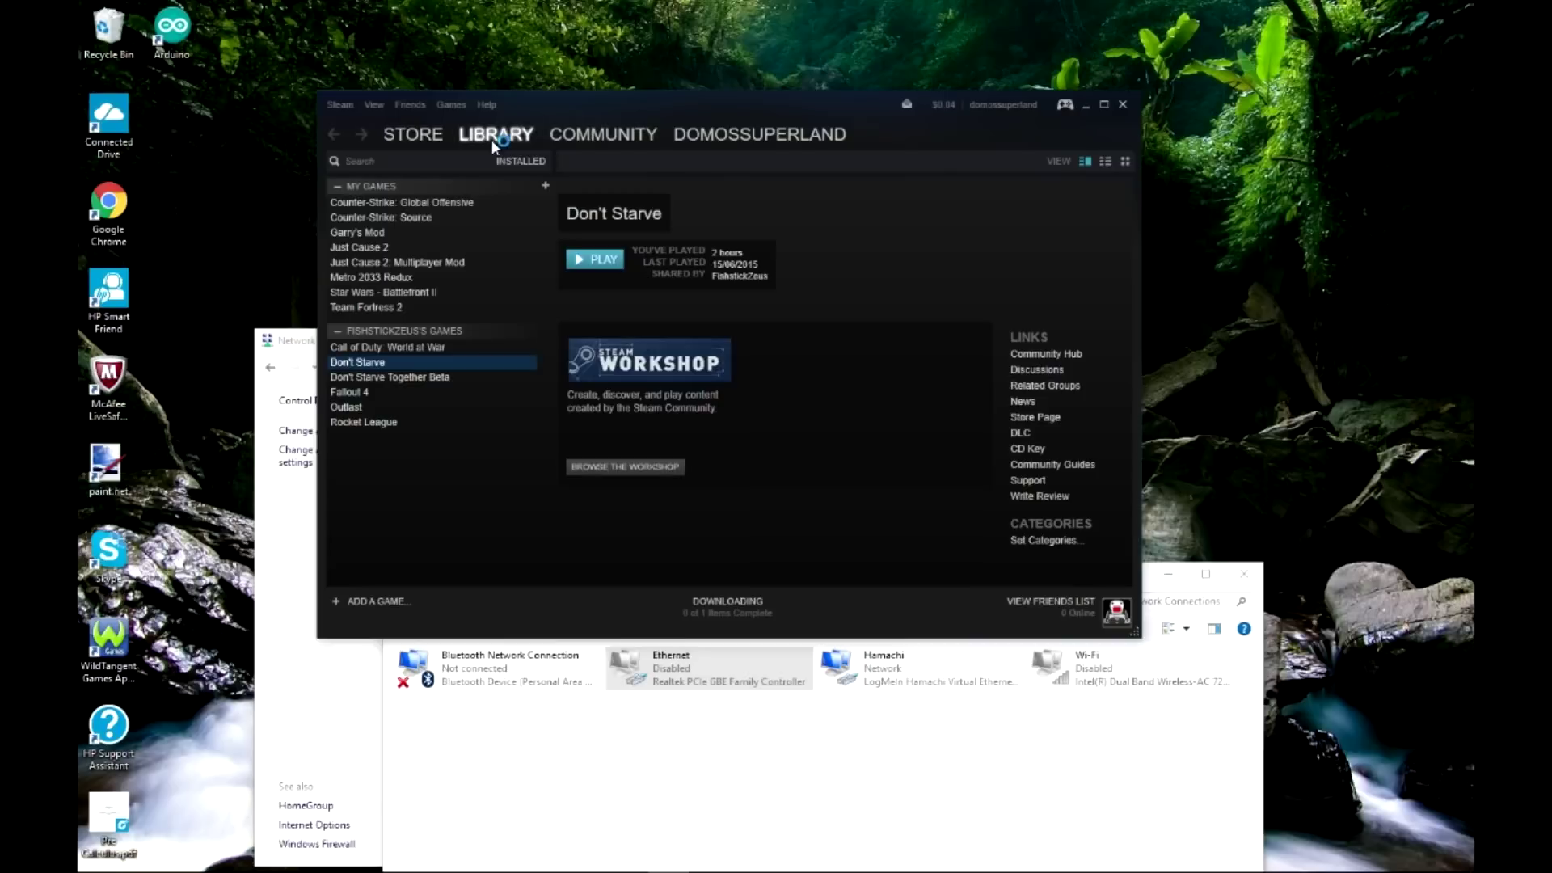
pyautogui.click(449, 407)
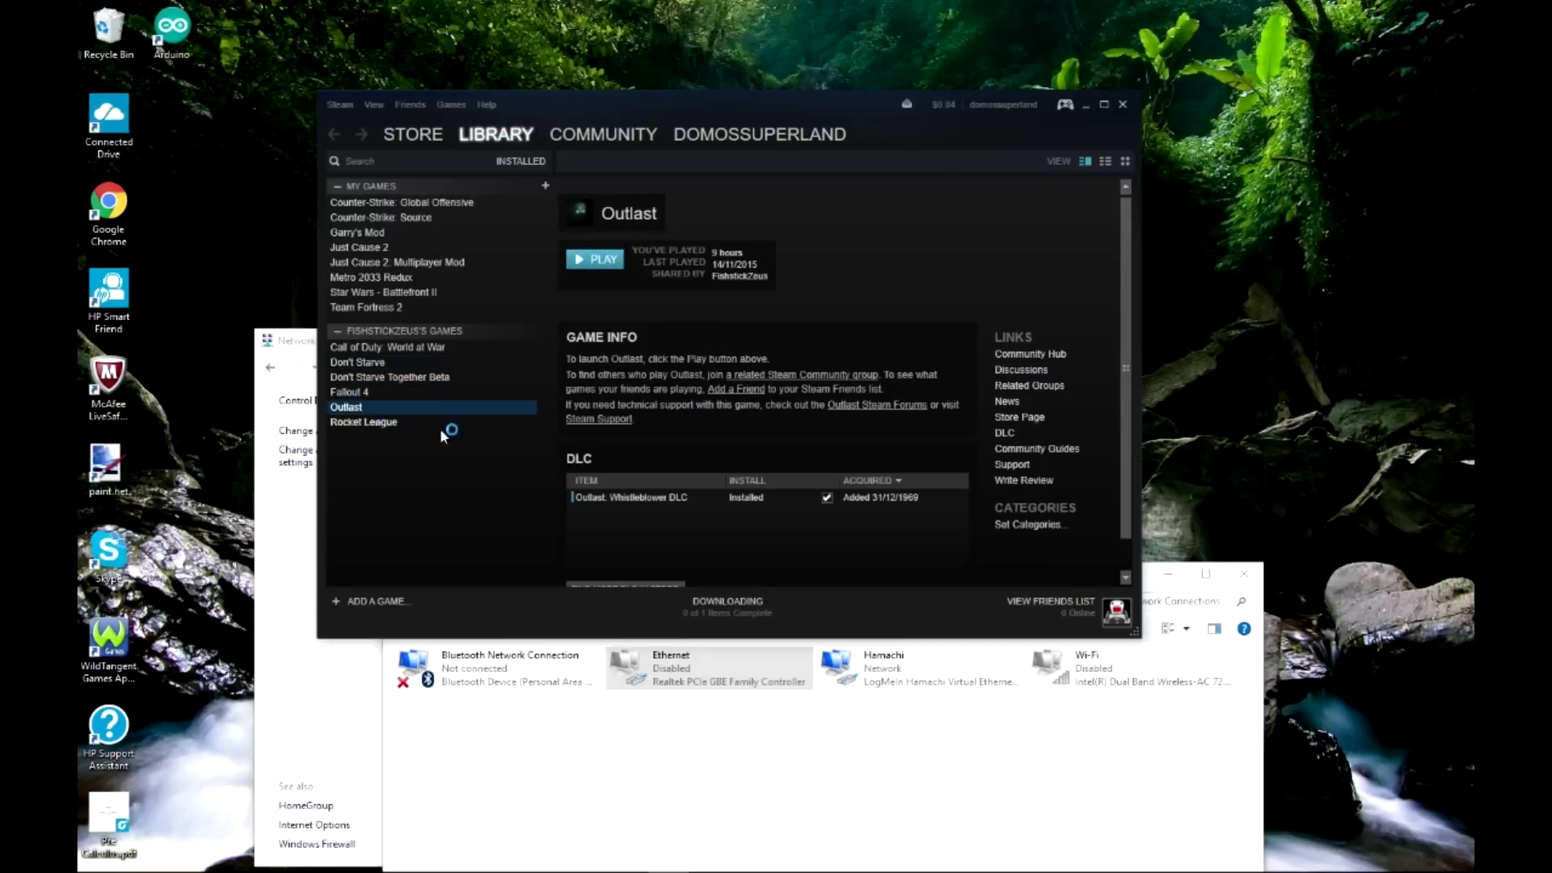
pyautogui.click(436, 394)
pyautogui.click(415, 420)
pyautogui.click(437, 362)
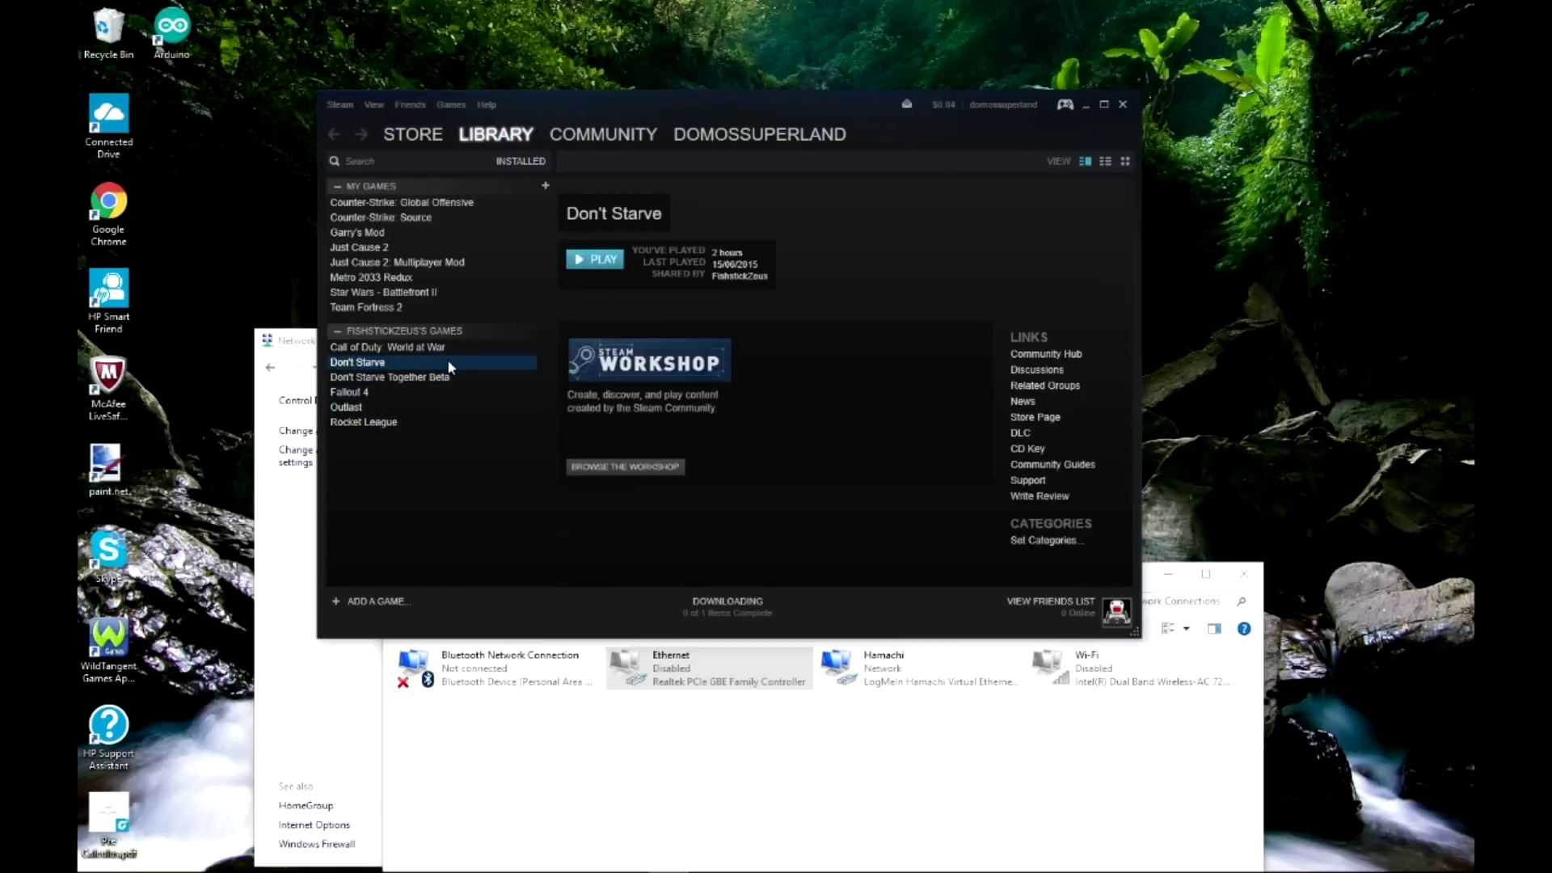
pyautogui.click(414, 422)
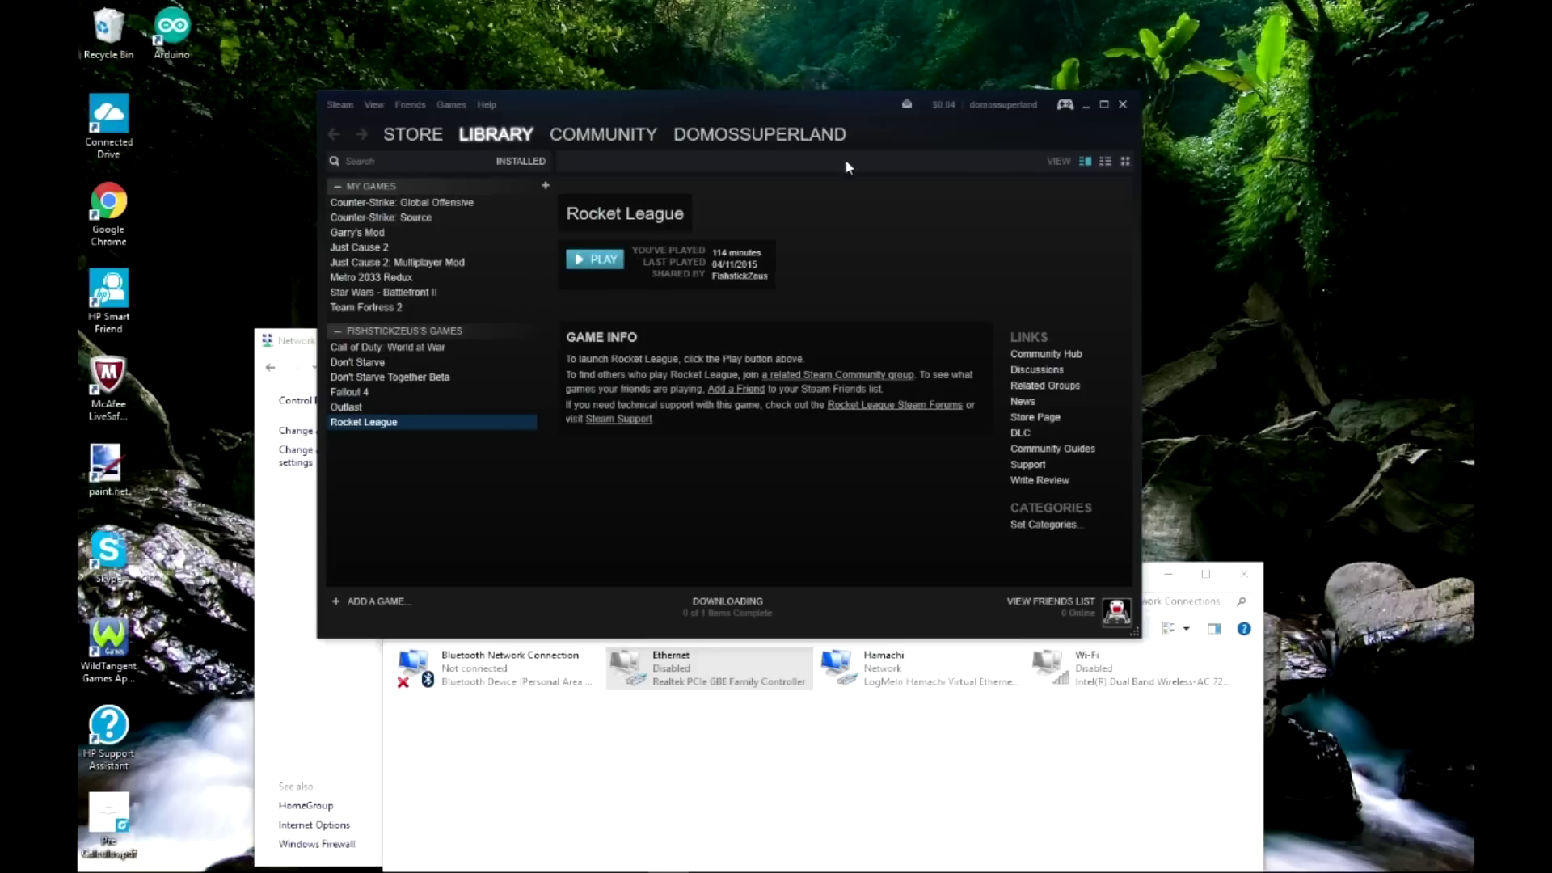
pyautogui.moveTo(885, 863)
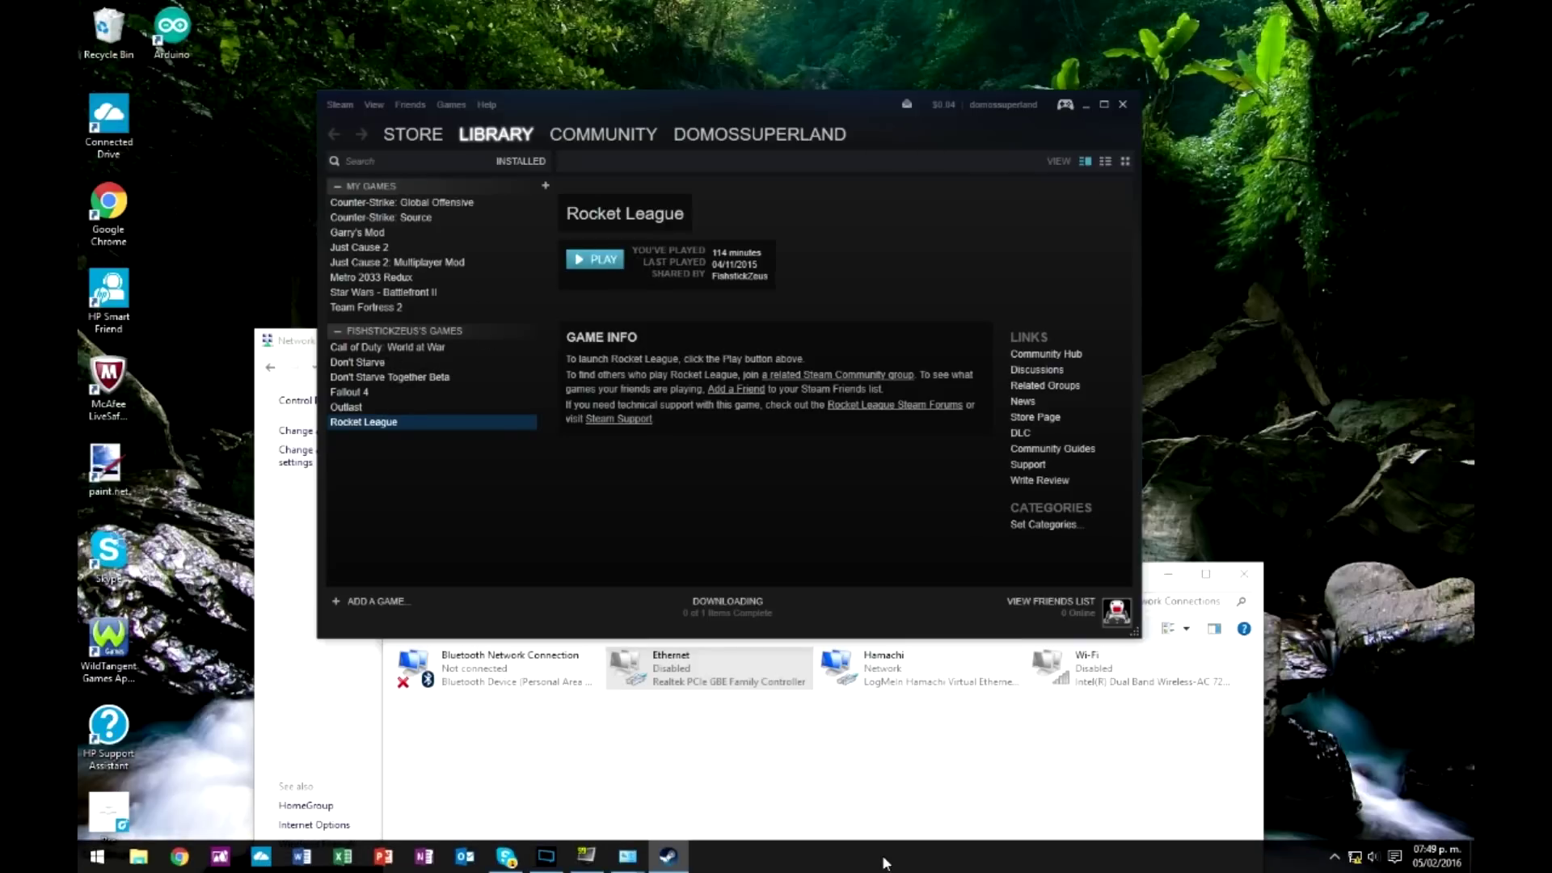